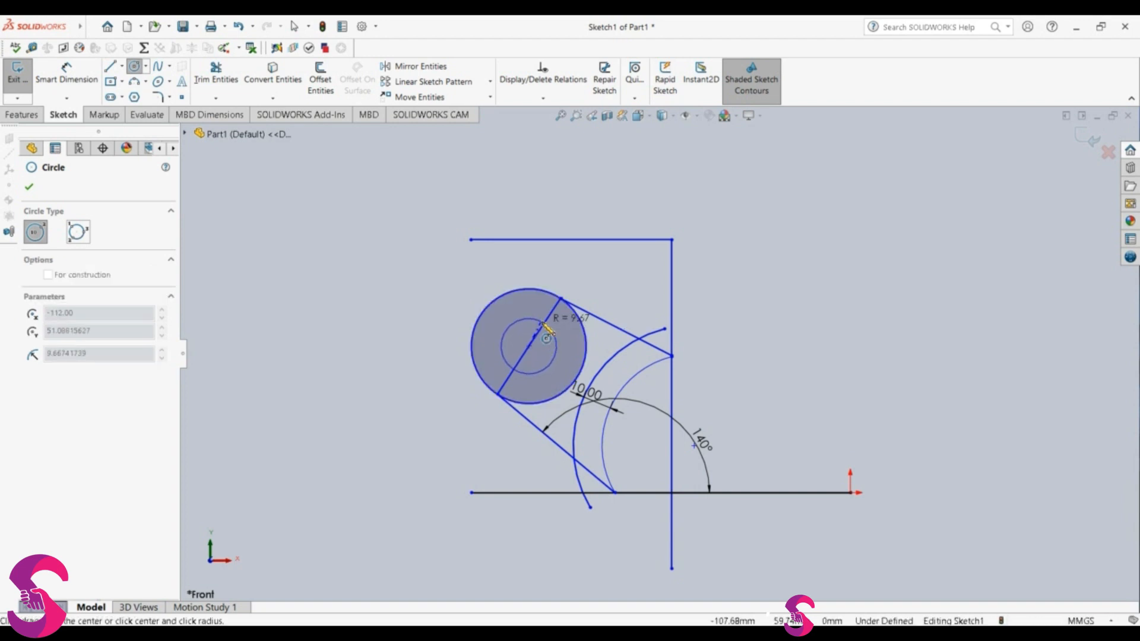
# Draw a 6 mm radius circle concentric with the large circle
pyautogui.click(542, 324)
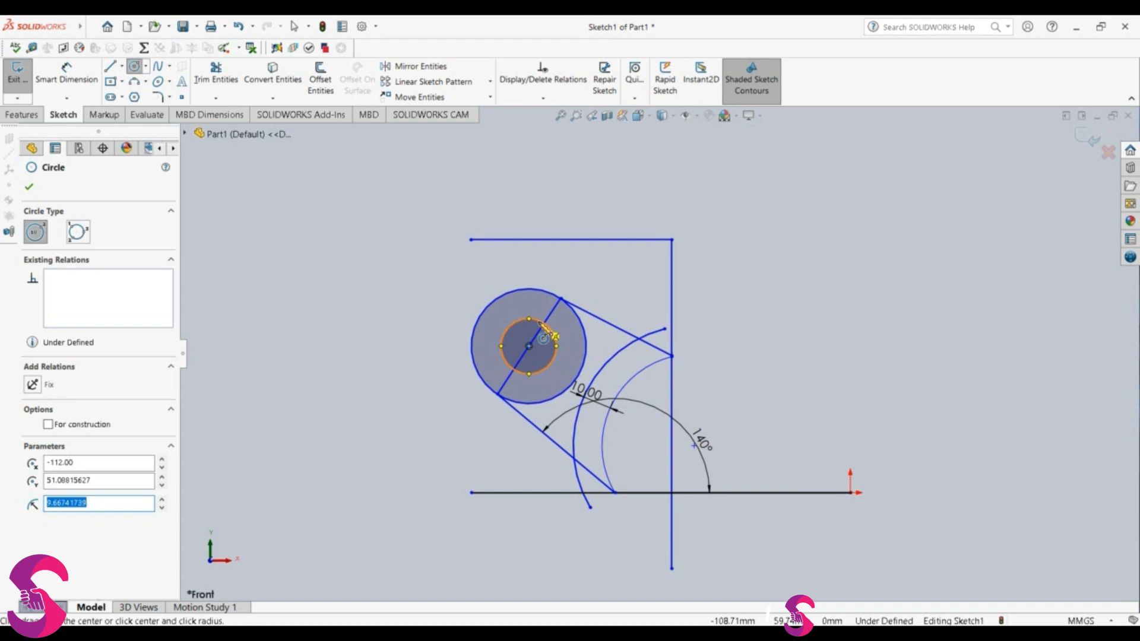
pyautogui.write('6')
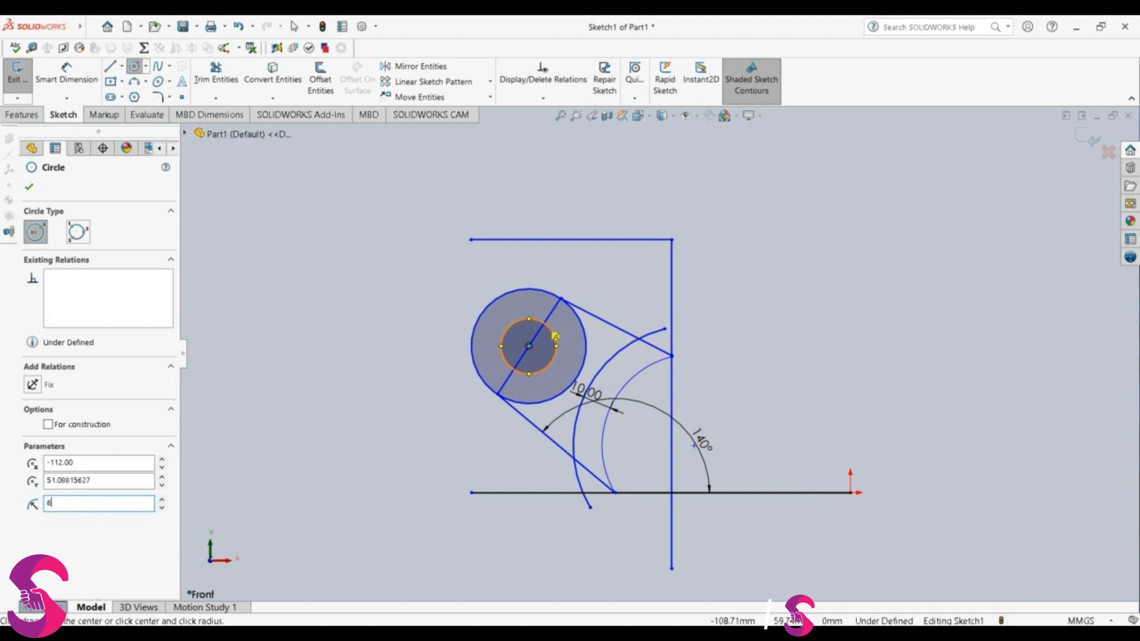
pyautogui.press('Return')
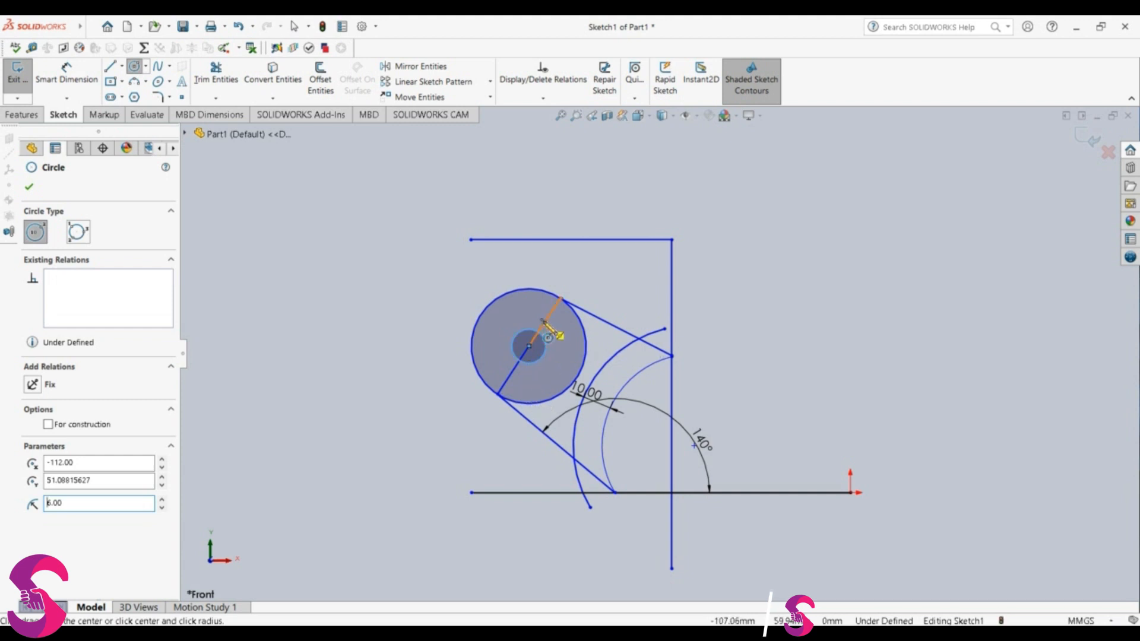
# Draw a line about 40 mm long across the large circle between the slanted lines' outer ends, and offset it 10 mm
pyautogui.click(111, 67)
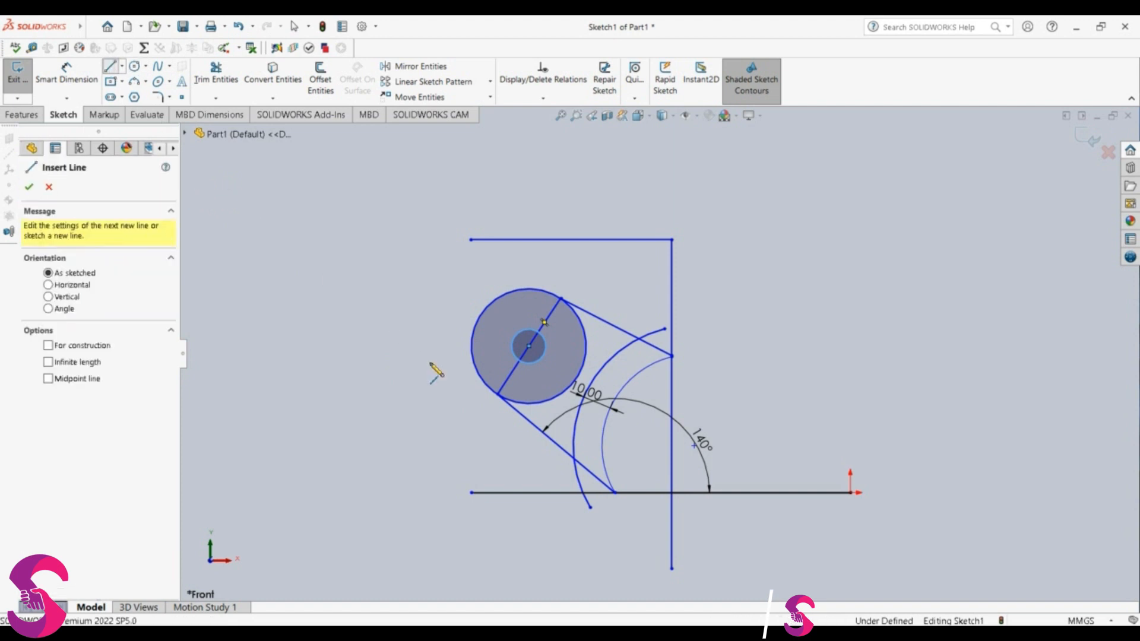
pyautogui.click(498, 394)
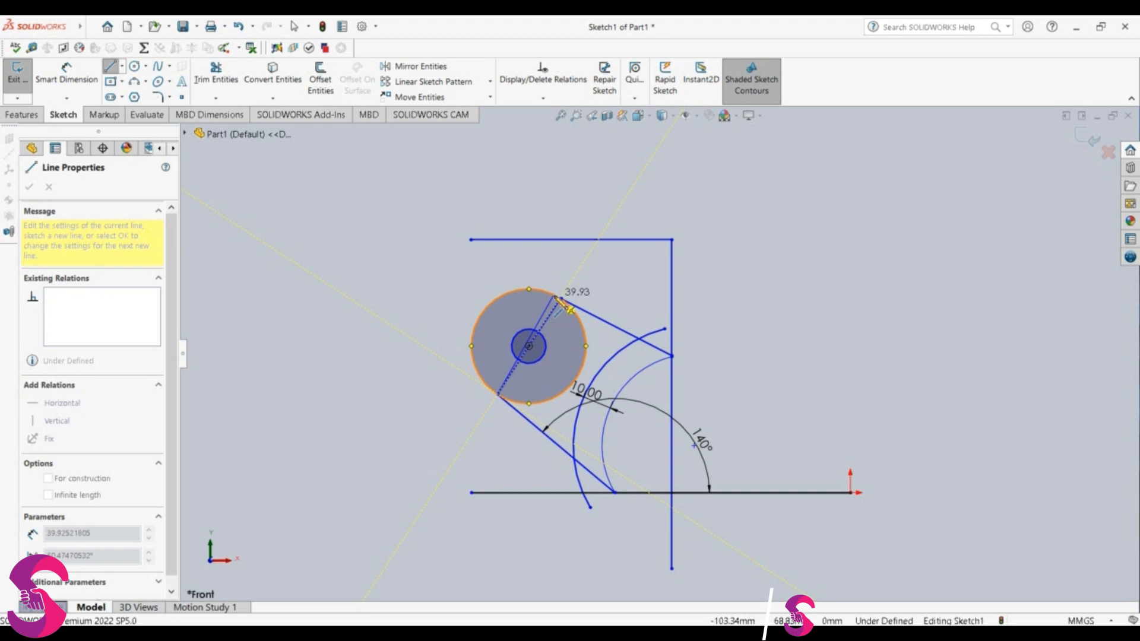
pyautogui.click(561, 299)
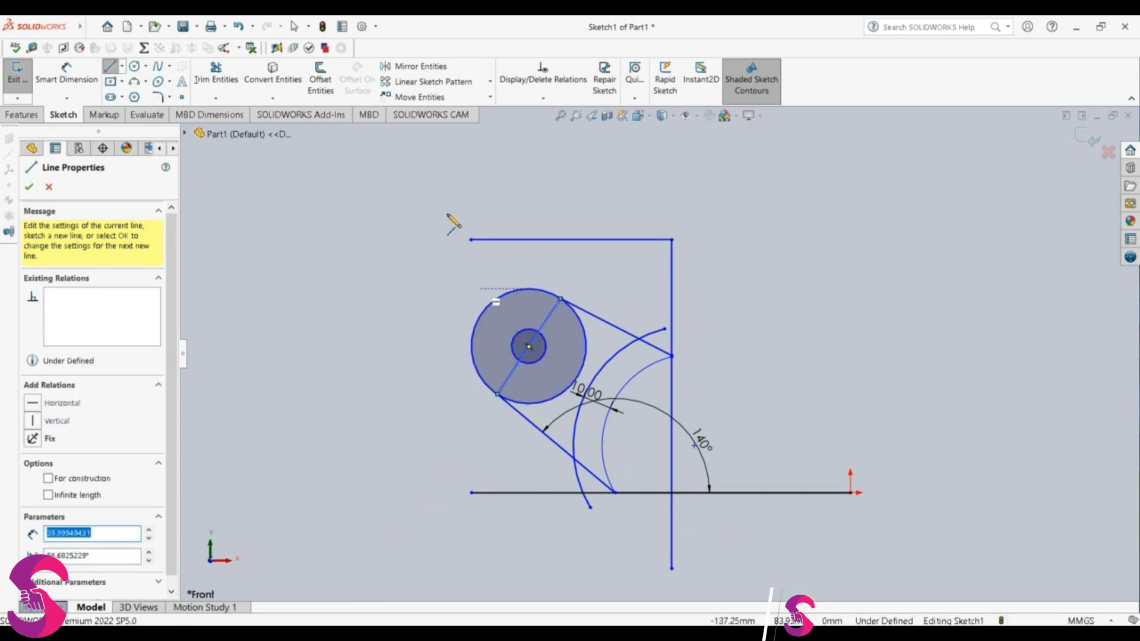
pyautogui.click(319, 87)
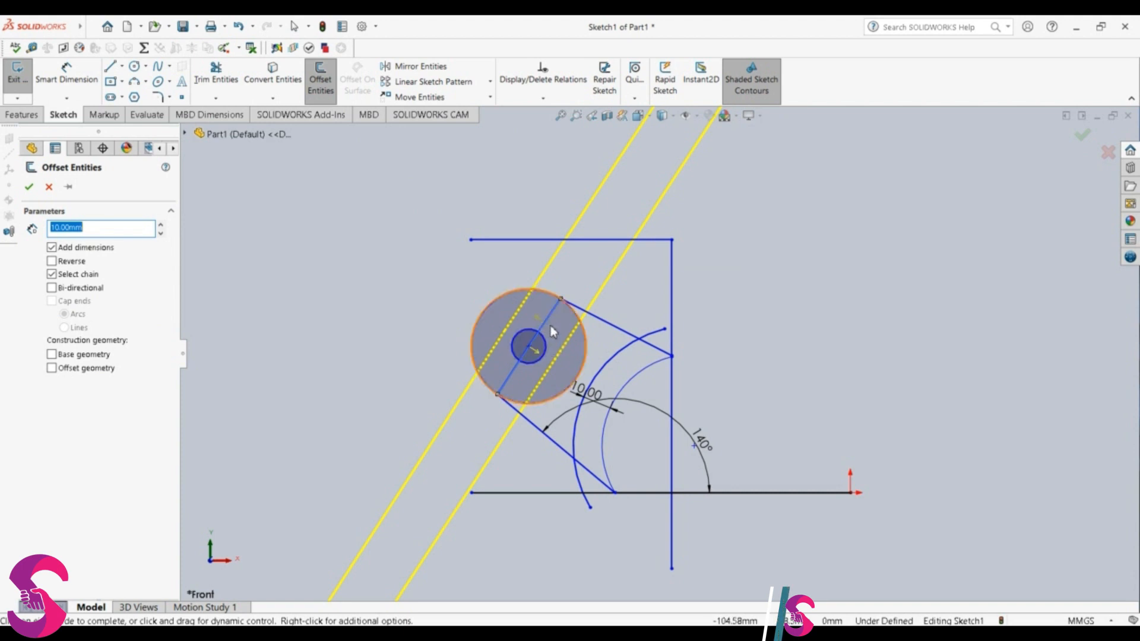
pyautogui.click(561, 338)
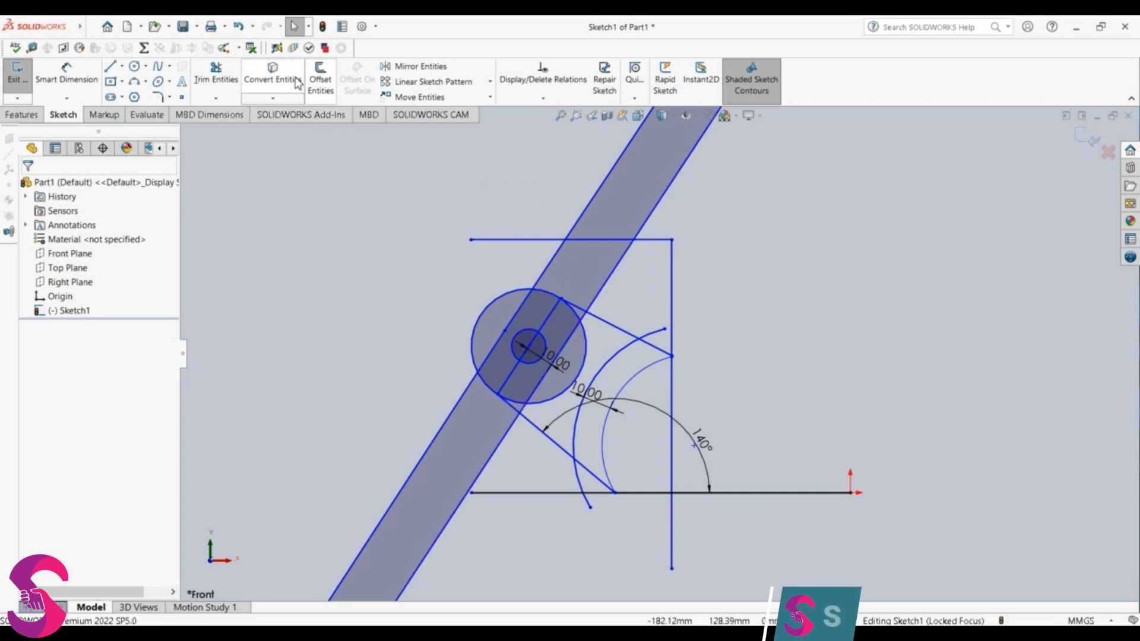
# Trim the two long offset lines away, keeping only the offset segment between the two slanted outer lines
pyautogui.click(216, 72)
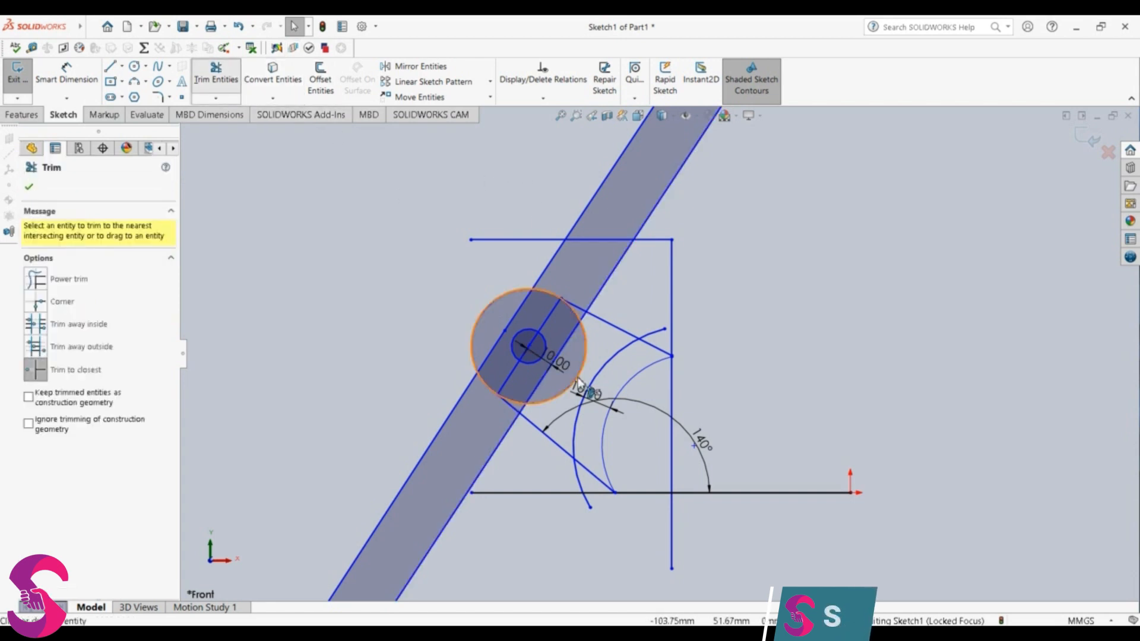
pyautogui.click(525, 303)
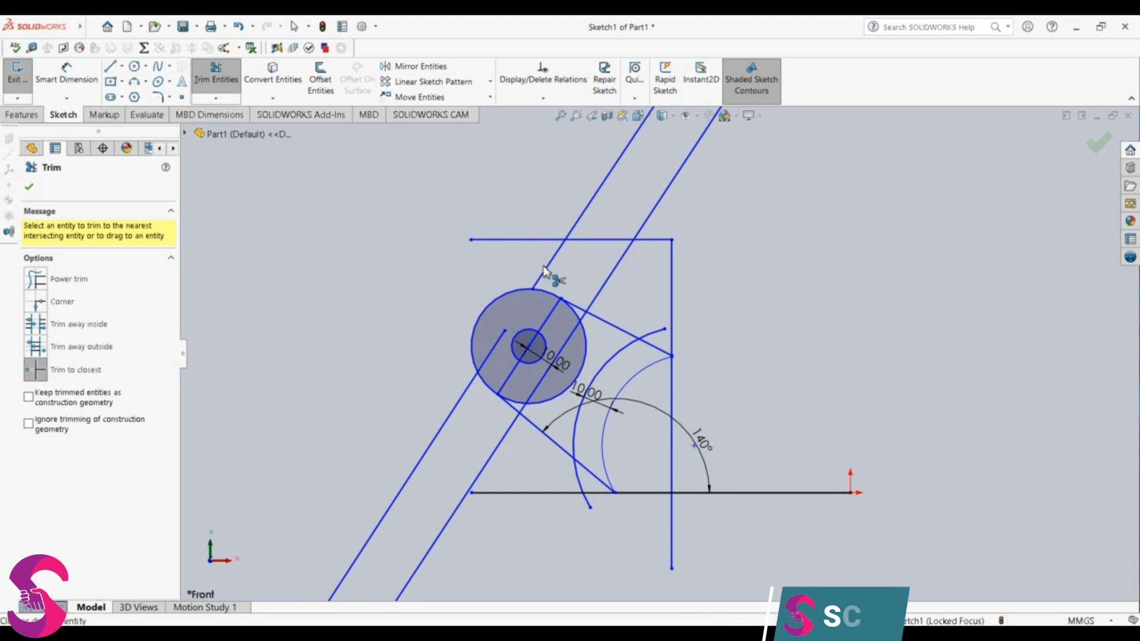
pyautogui.click(550, 275)
pyautogui.click(592, 200)
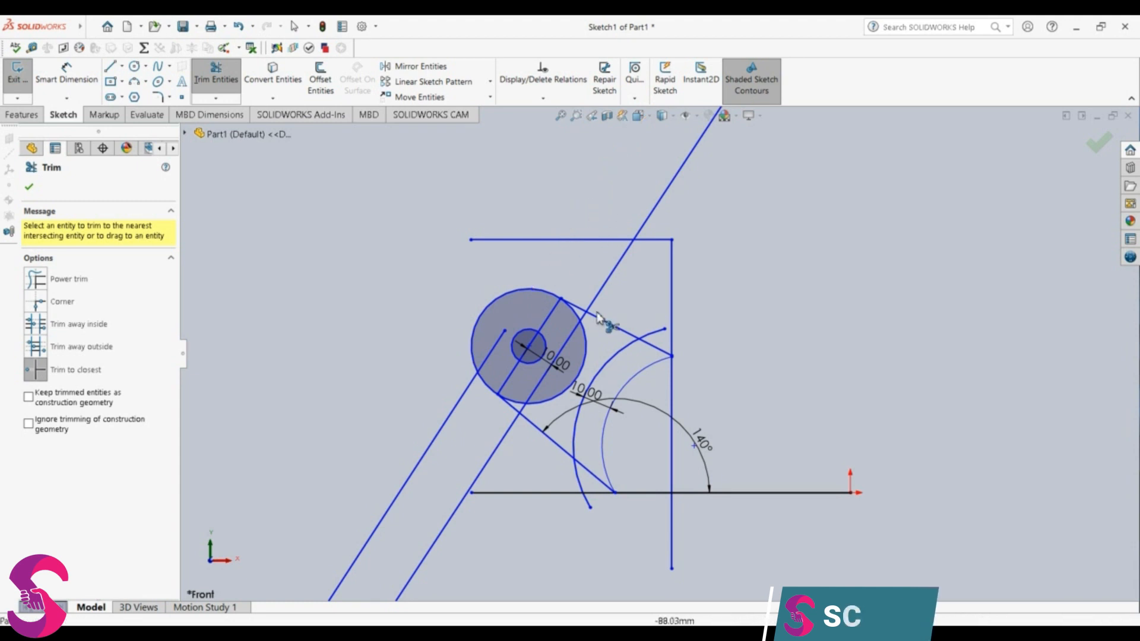
pyautogui.click(490, 356)
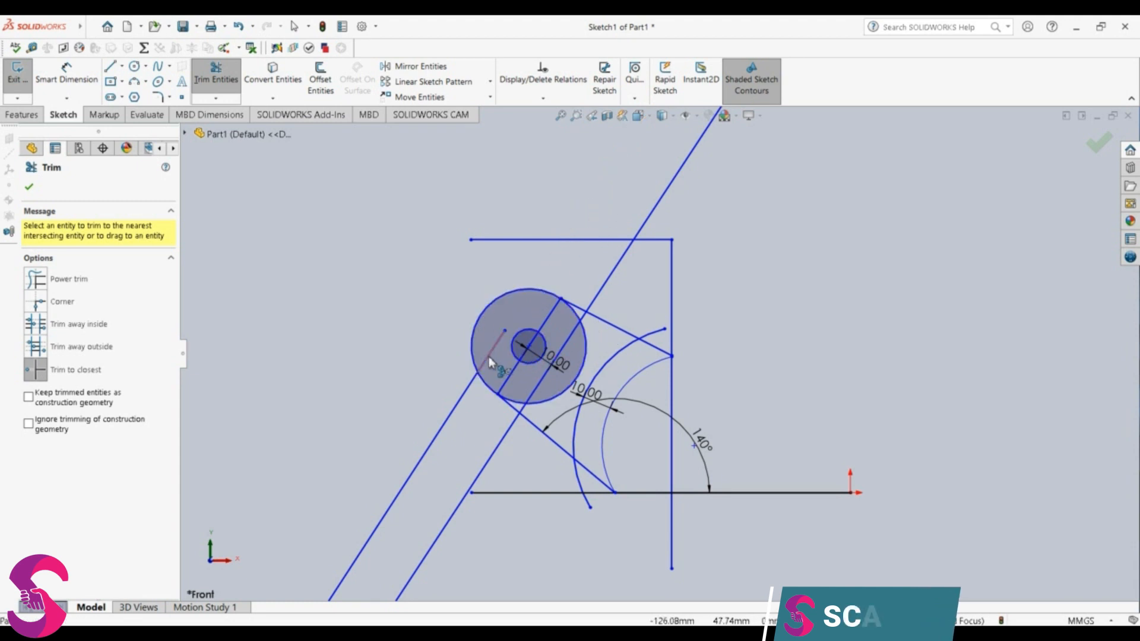
pyautogui.click(444, 424)
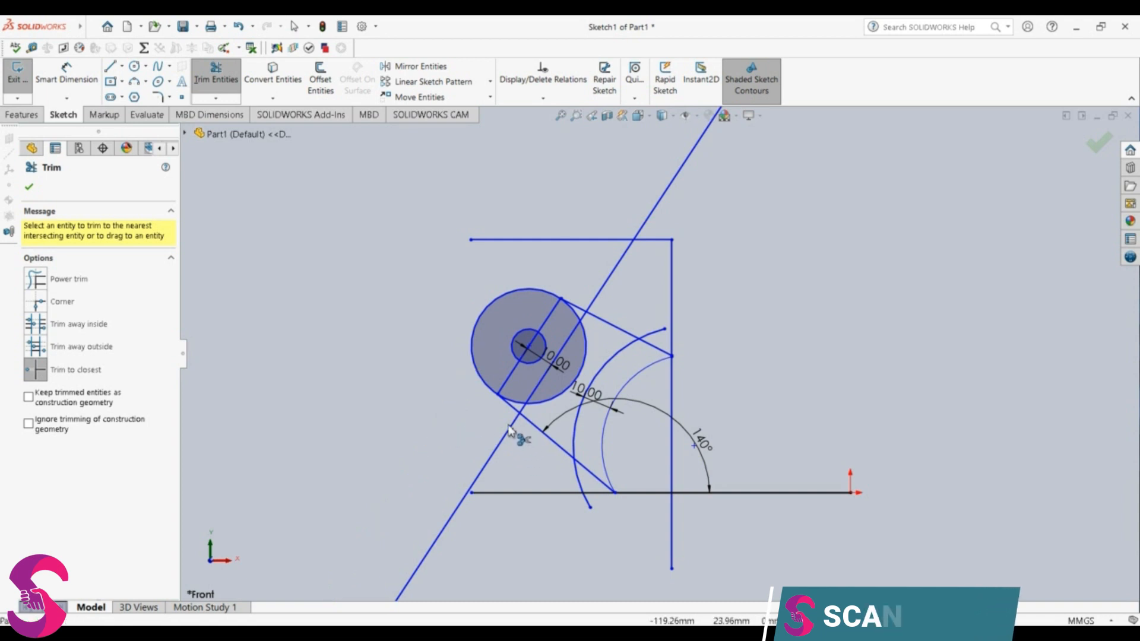
pyautogui.click(500, 445)
pyautogui.click(612, 274)
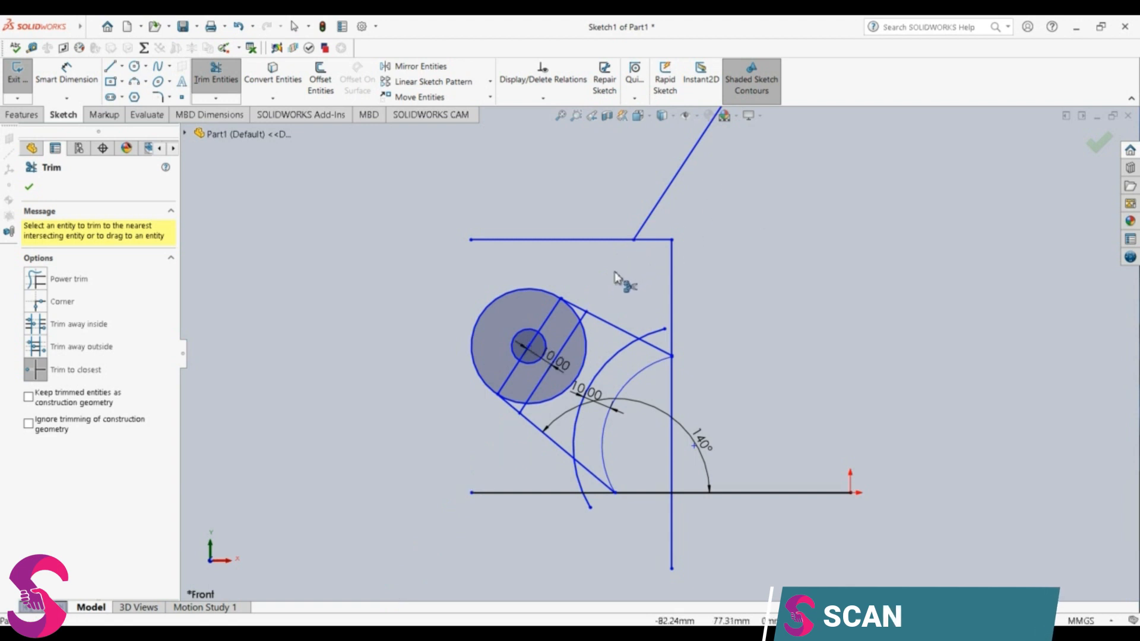
pyautogui.click(647, 219)
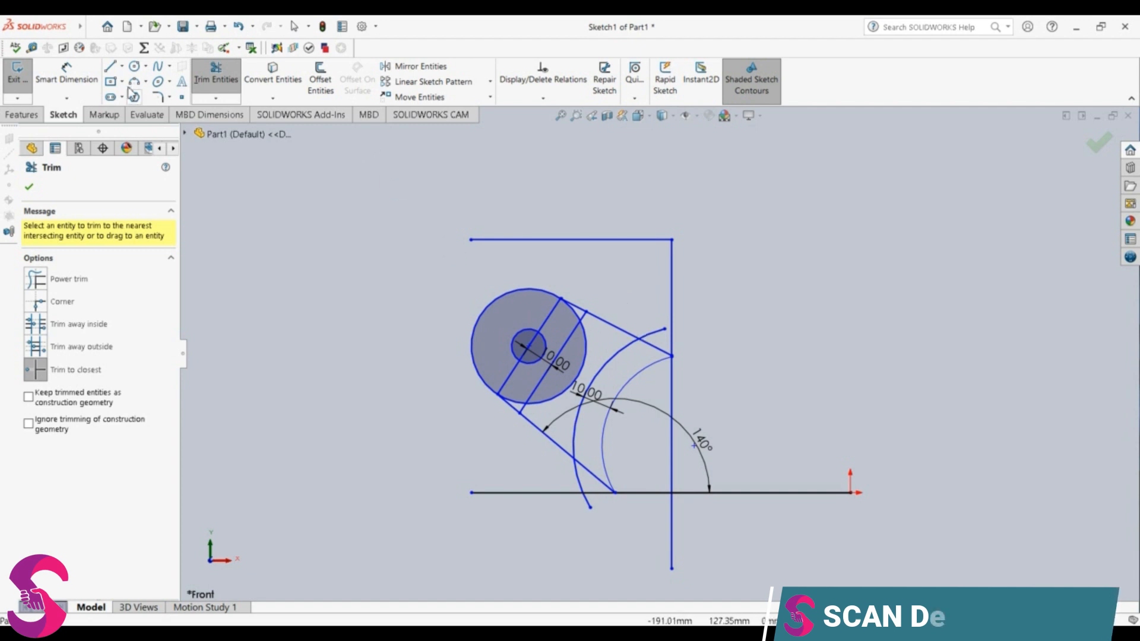
# Dimension the angle between the upper and lower slanted lines as 22°
pyautogui.click(67, 75)
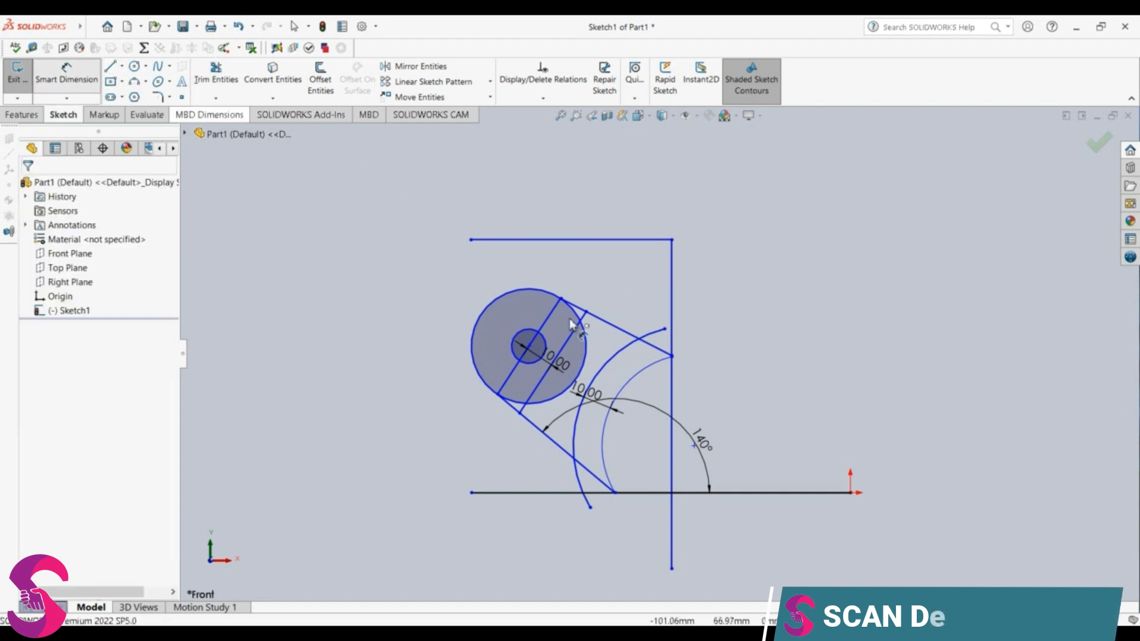
pyautogui.click(540, 430)
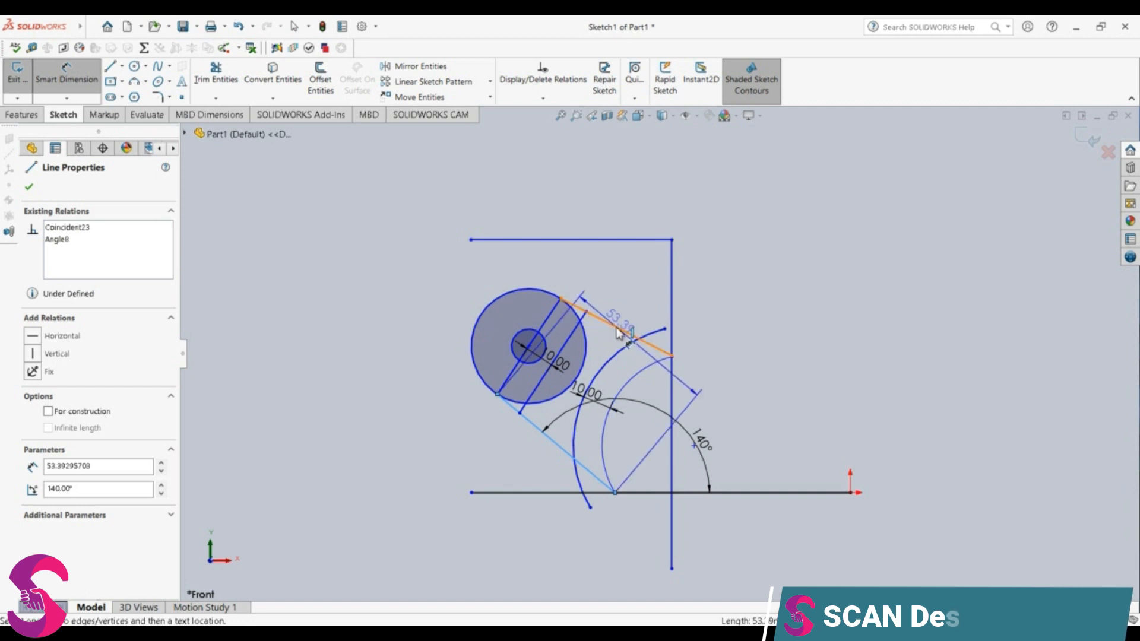
pyautogui.click(614, 331)
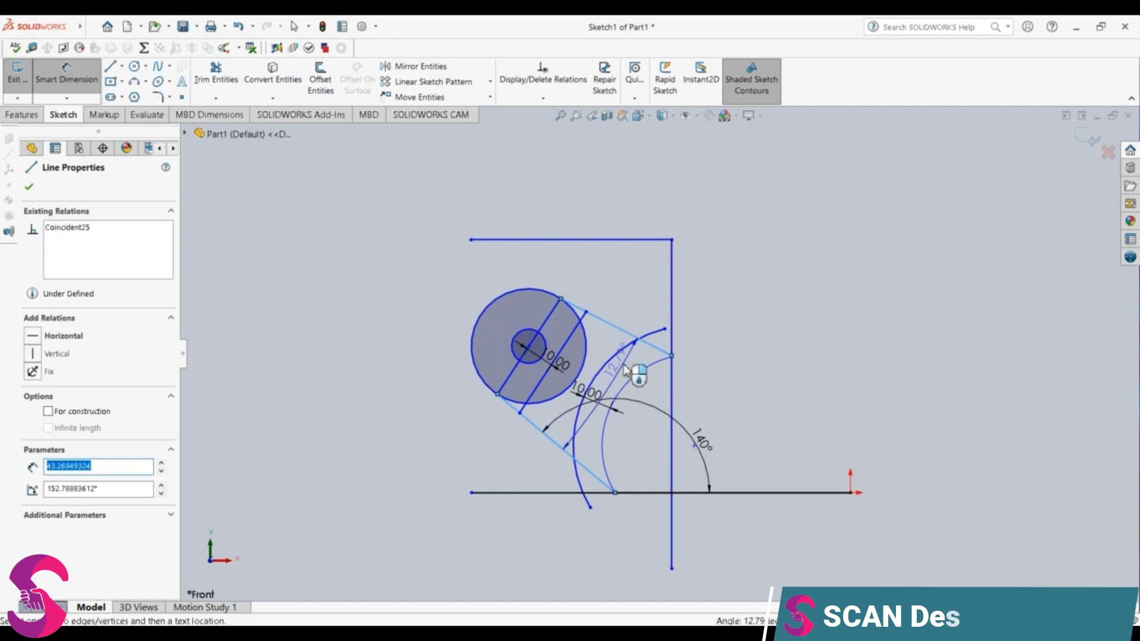
pyautogui.click(591, 384)
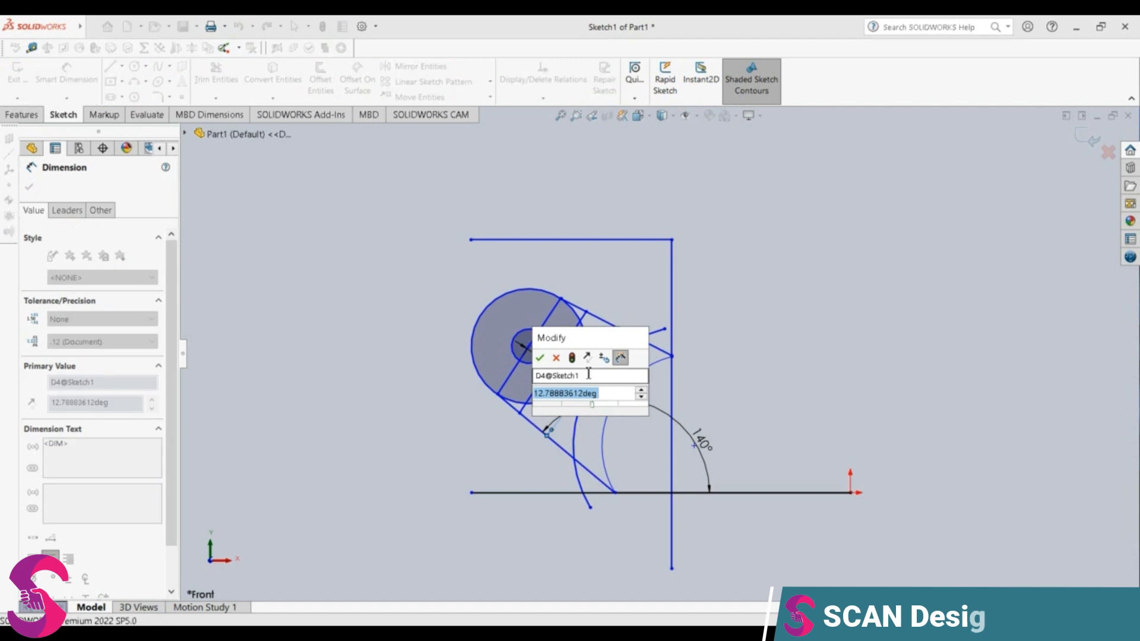
pyautogui.write('22')
pyautogui.press('Return')
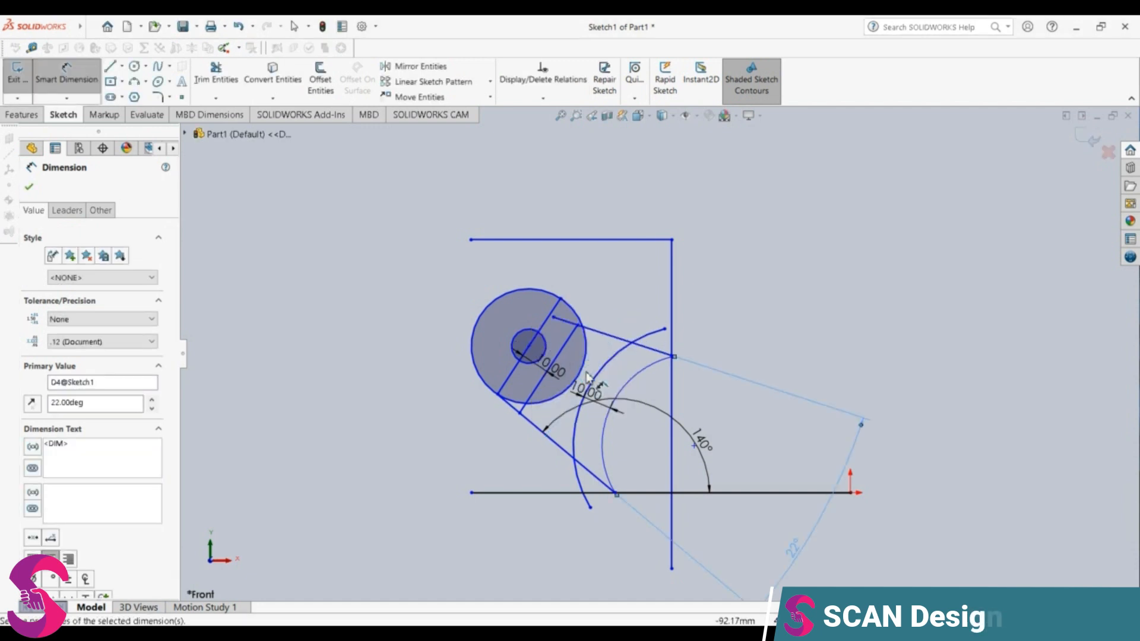
pyautogui.press('Escape')
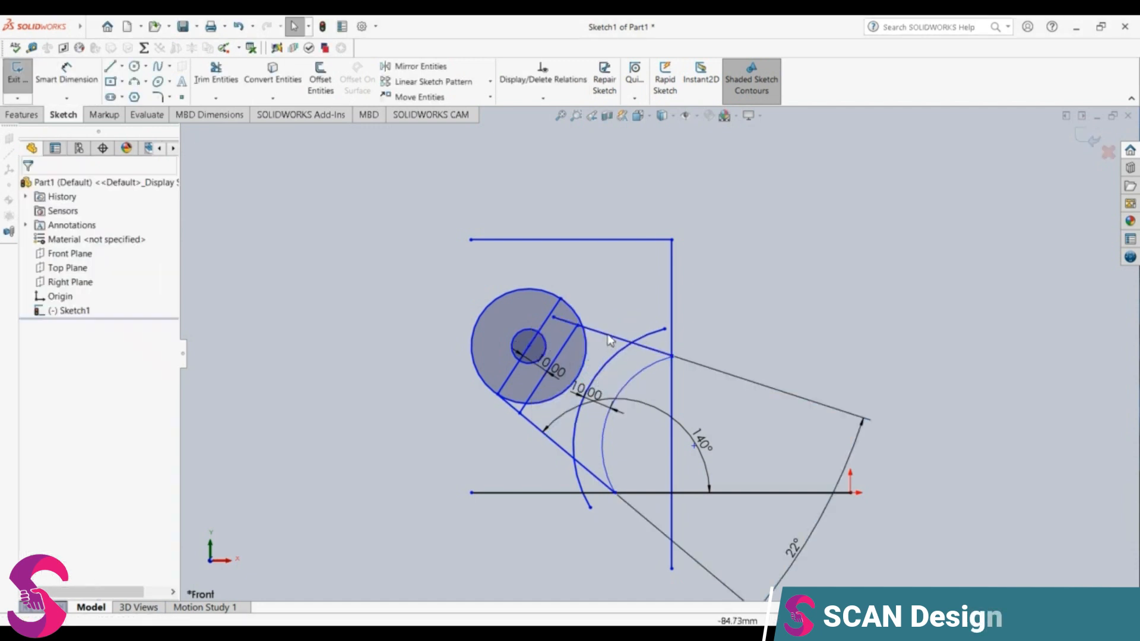
# Move the upper slanted line so its outer endpoint meets the upper end of the line across the large circle
pyautogui.click(611, 339)
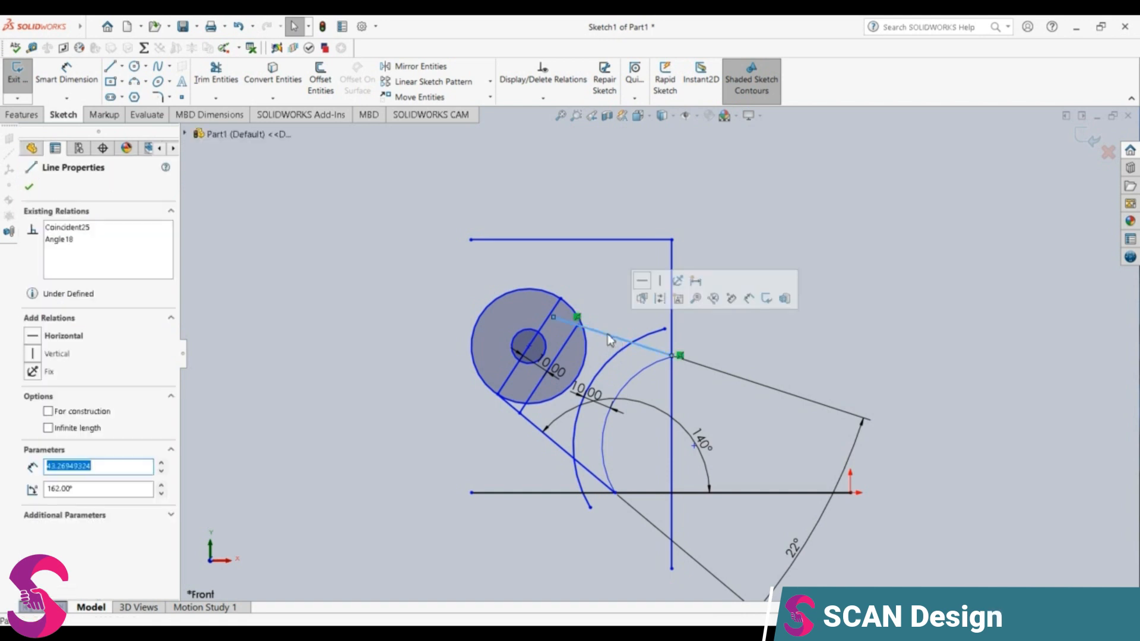
pyautogui.click(426, 101)
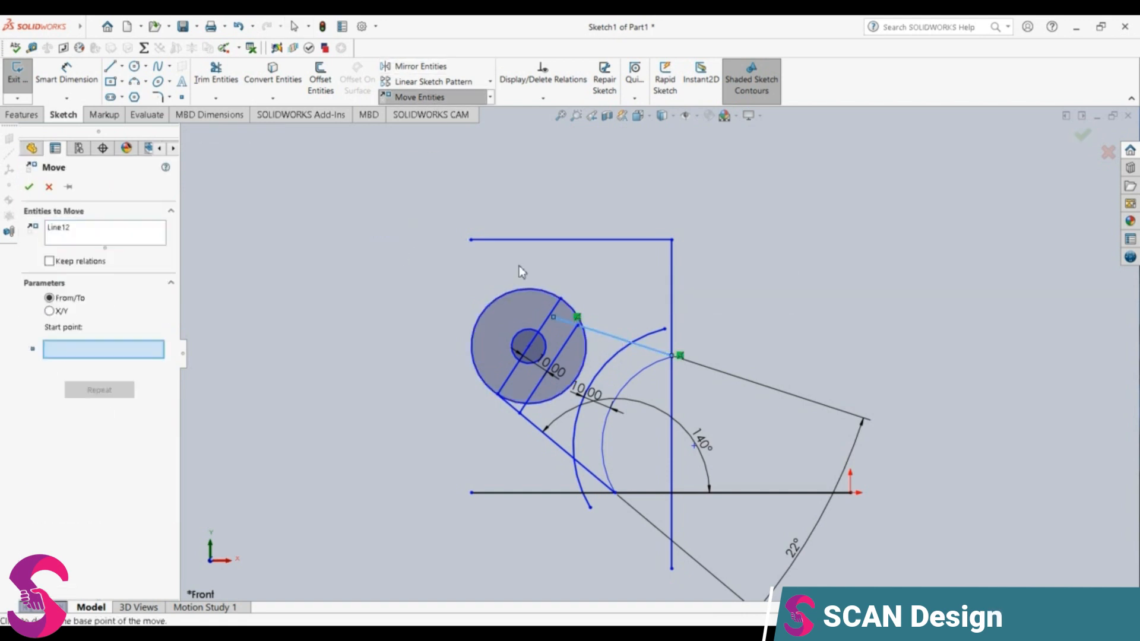
pyautogui.click(554, 316)
pyautogui.click(560, 300)
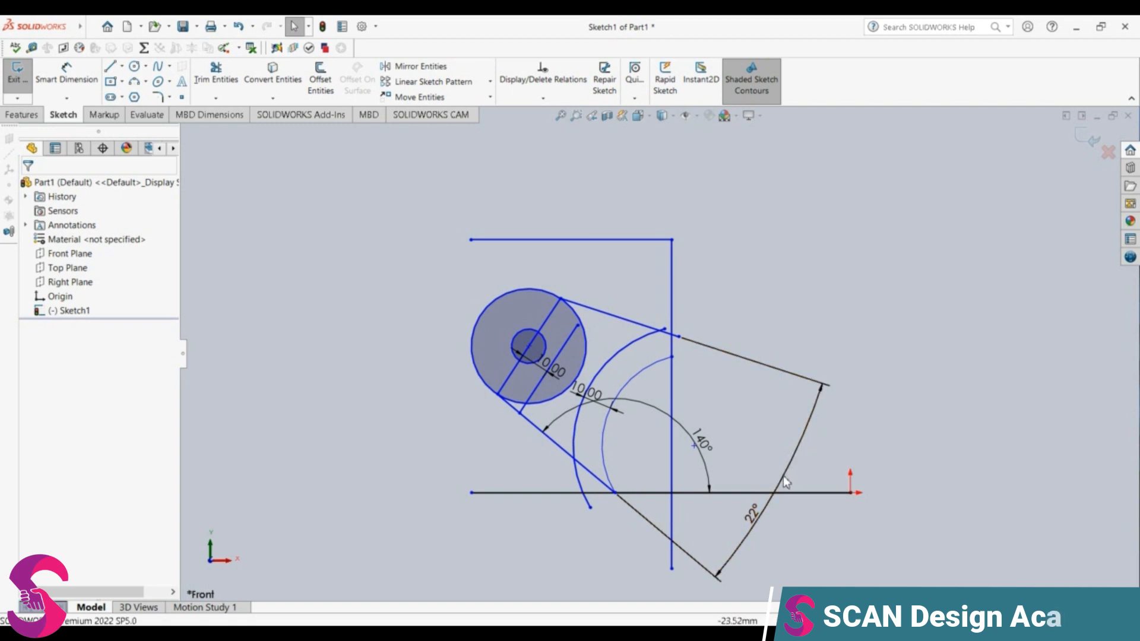
# Delete the 22° dimension and trim the upper slanted line's overhang at the vertical line
pyautogui.click(753, 509)
pyautogui.press('Delete')
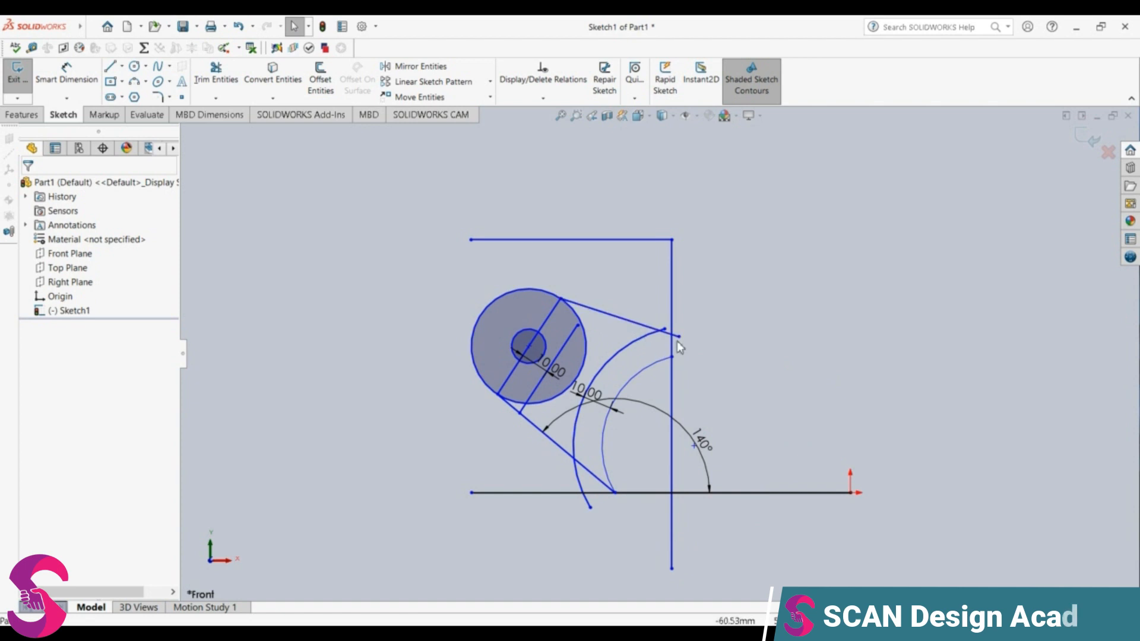
pyautogui.click(215, 74)
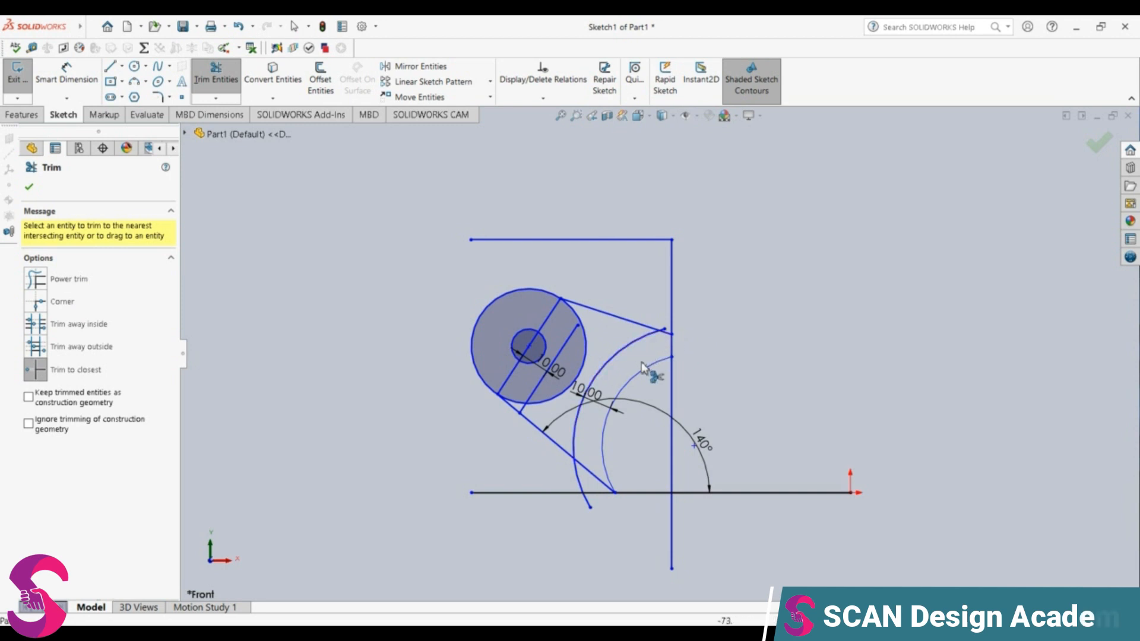
pyautogui.press('Escape')
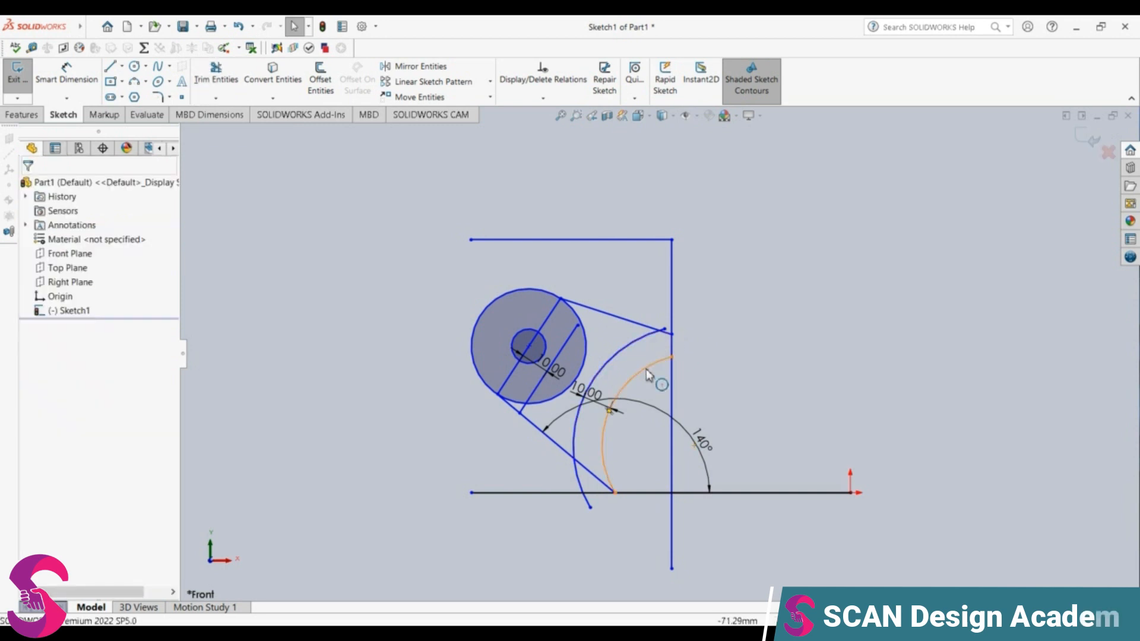
# Delete the two concentric arcs between the slanted lines and the vertical line
pyautogui.click(646, 371)
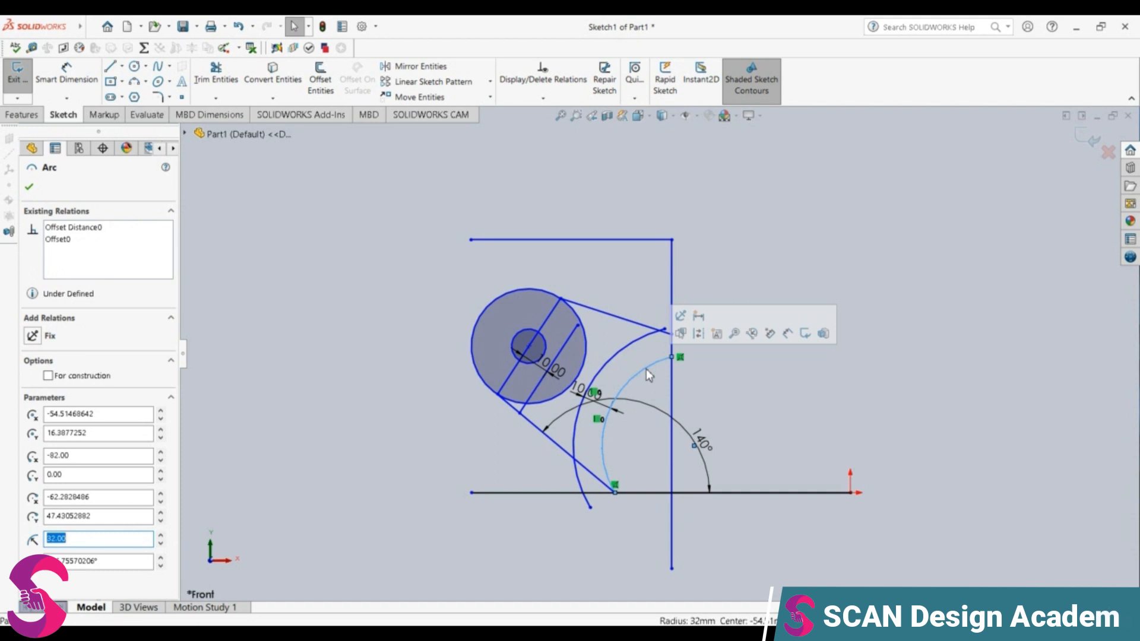
pyautogui.press('Delete')
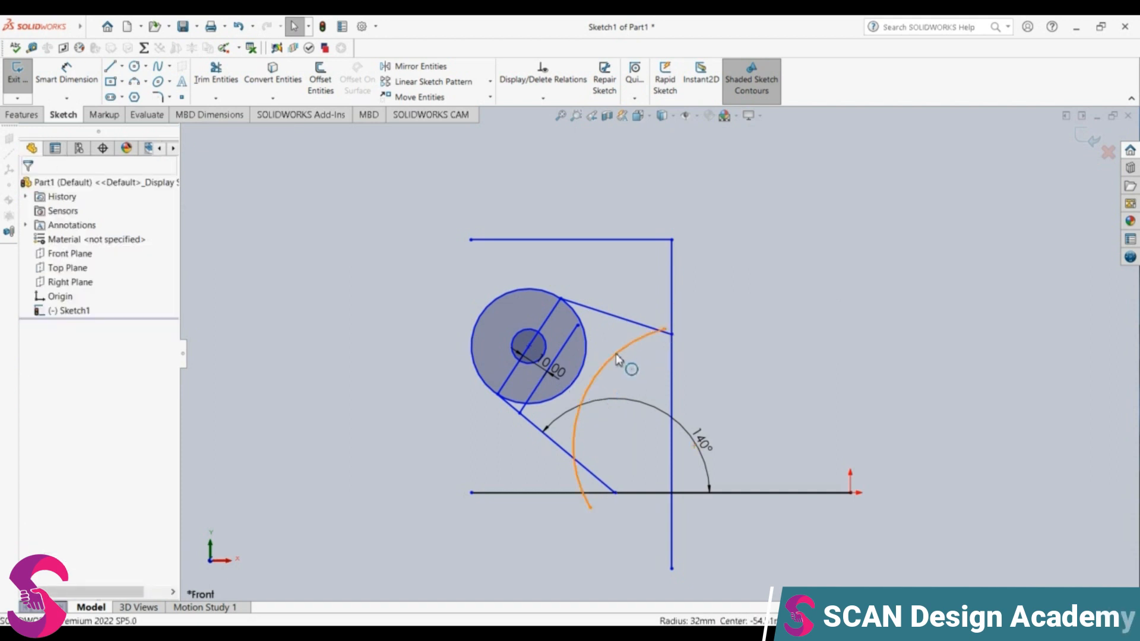
pyautogui.click(618, 359)
pyautogui.press('Delete')
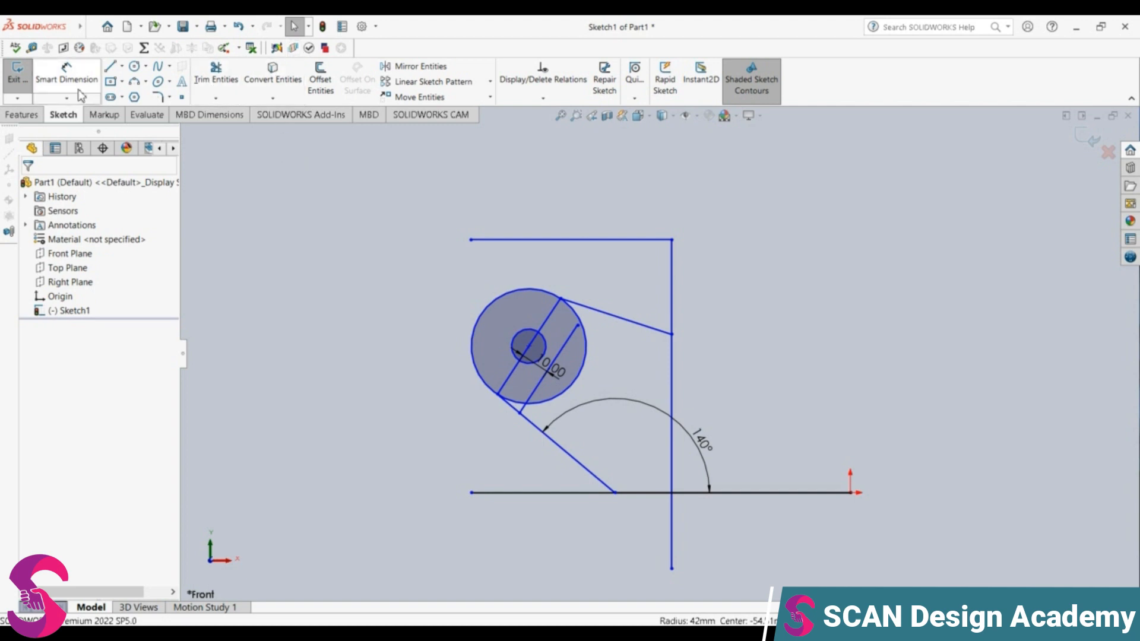
# Draw a three-point arc from the lower slanted line's end on the baseline to the upper slanted line's end on the vertical line
pyautogui.click(136, 84)
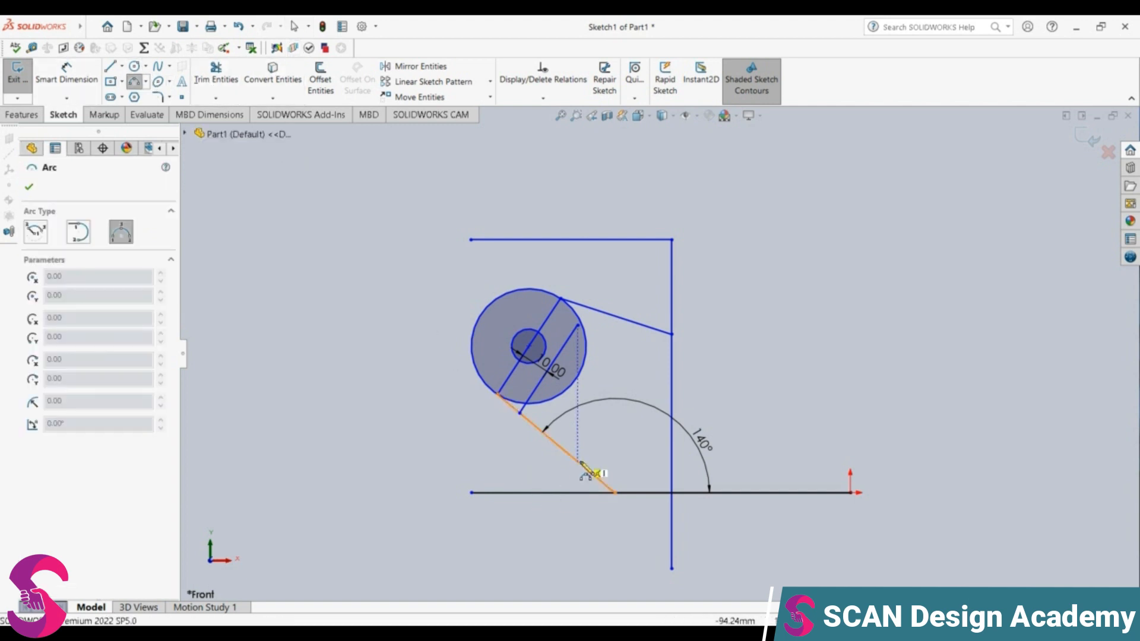
pyautogui.click(616, 493)
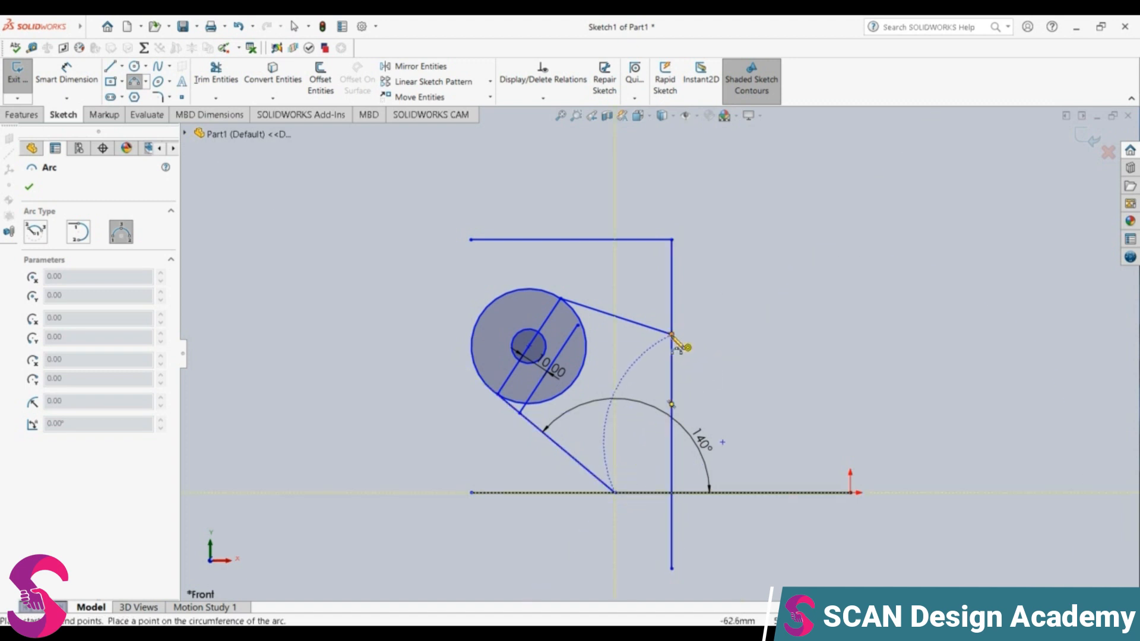
pyautogui.click(629, 391)
# Try to set the new arc's radius to 32 mm and undo the change
pyautogui.write('32')
pyautogui.press('Return')
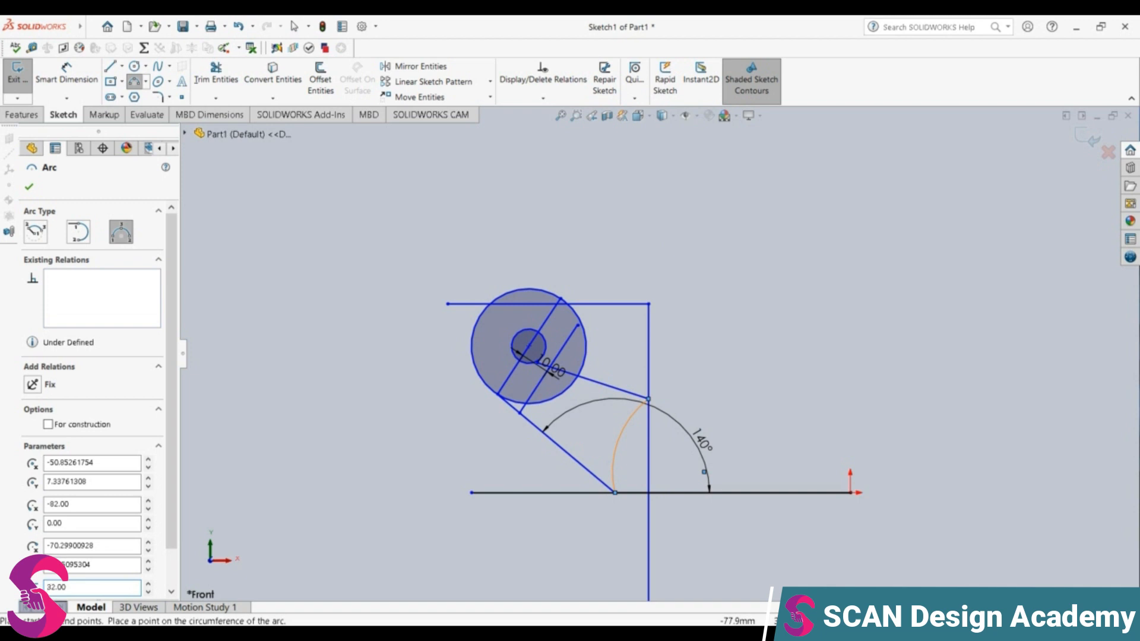
pyautogui.press('Escape')
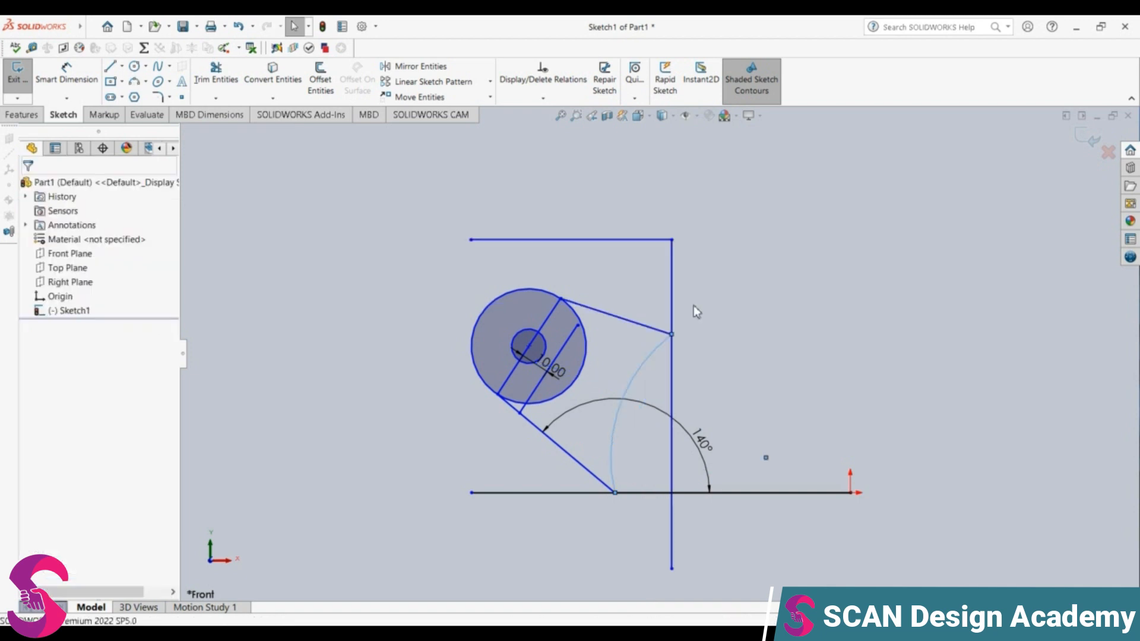
pyautogui.hotkey('ctrl', 'z')
pyautogui.press('Escape')
pyautogui.click(79, 69)
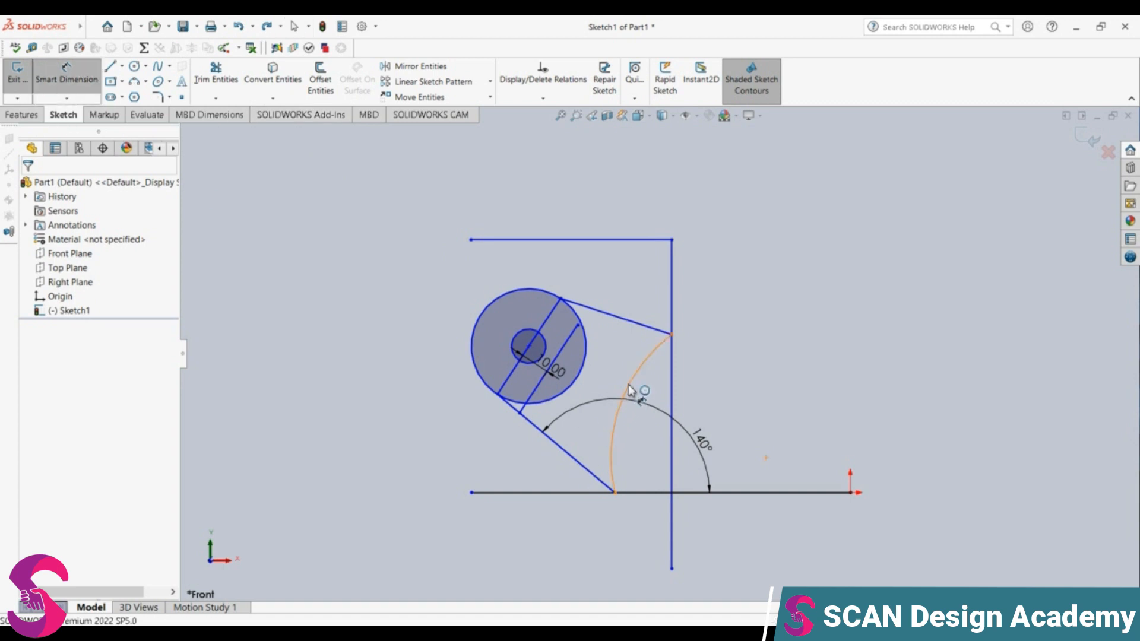
pyautogui.click(651, 393)
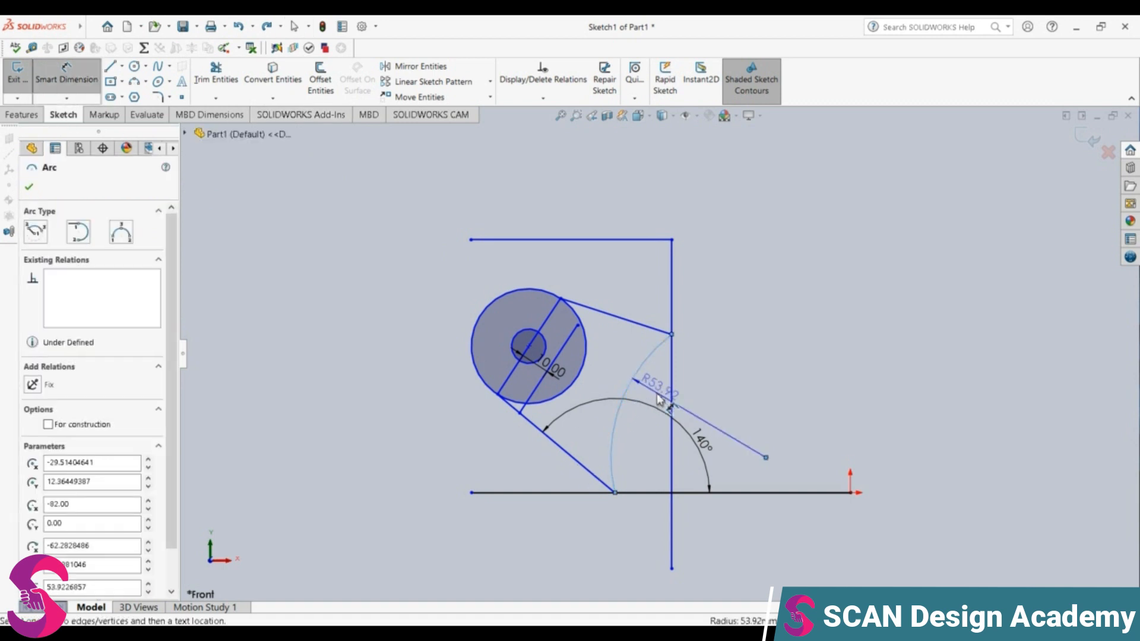
pyautogui.press('Escape')
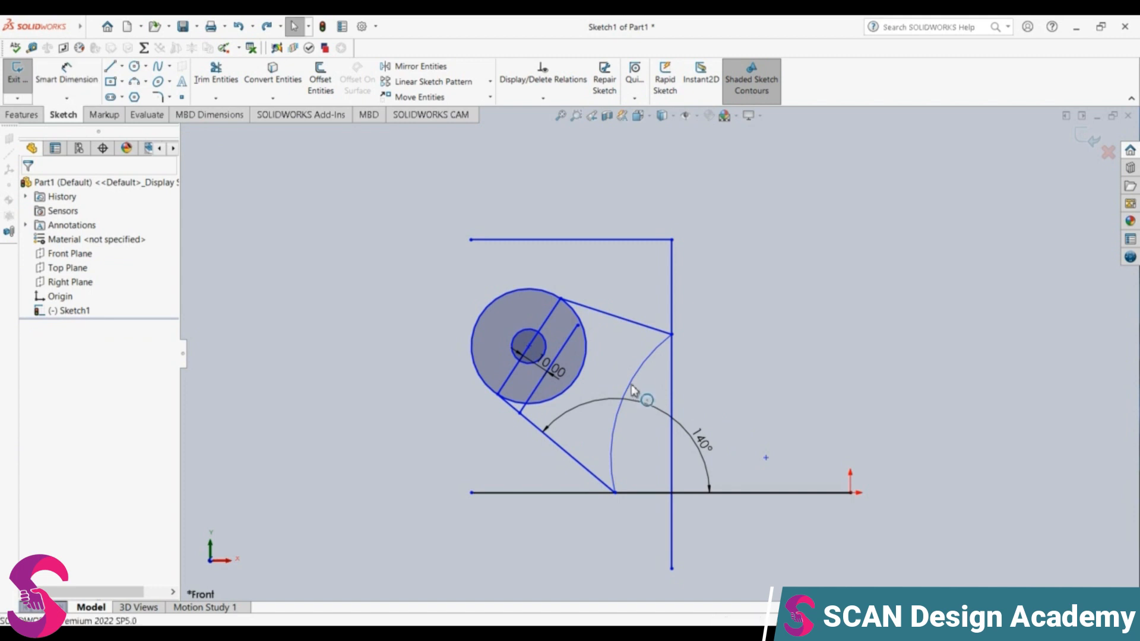
# Delete the three-point arc connecting the lower and upper slanted lines' ends
pyautogui.click(633, 389)
pyautogui.press('Delete')
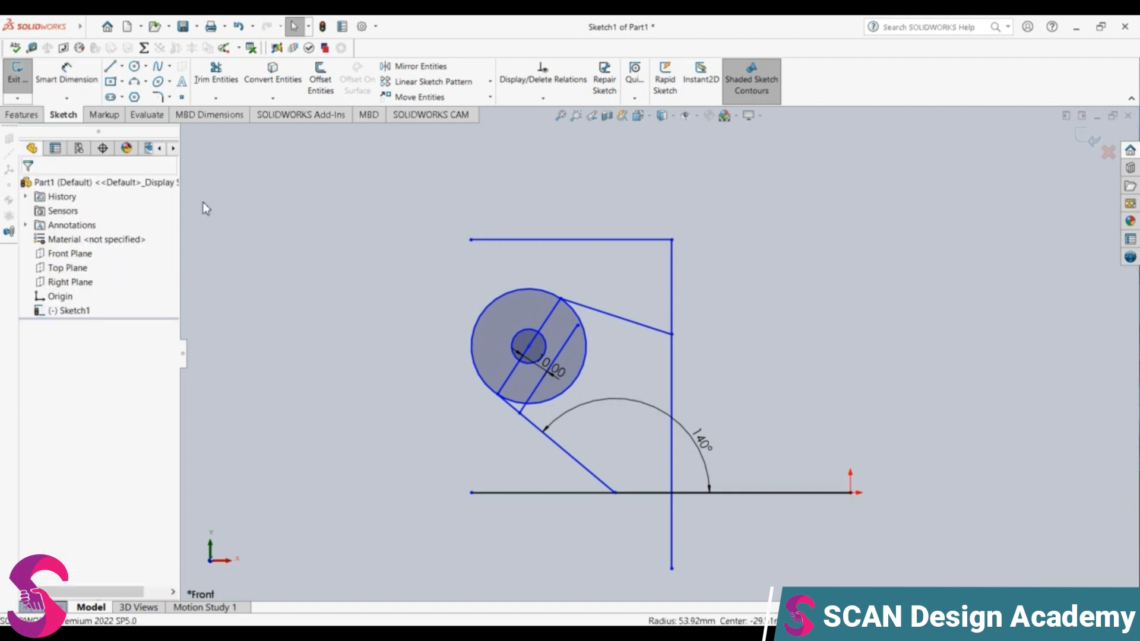
pyautogui.click(134, 81)
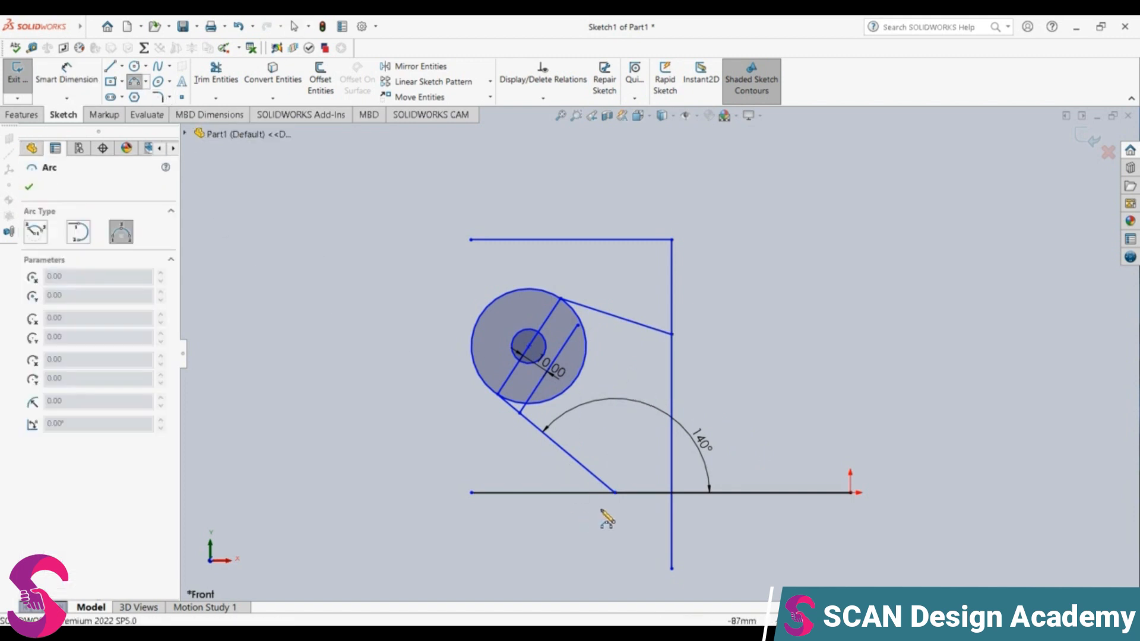
pyautogui.click(614, 493)
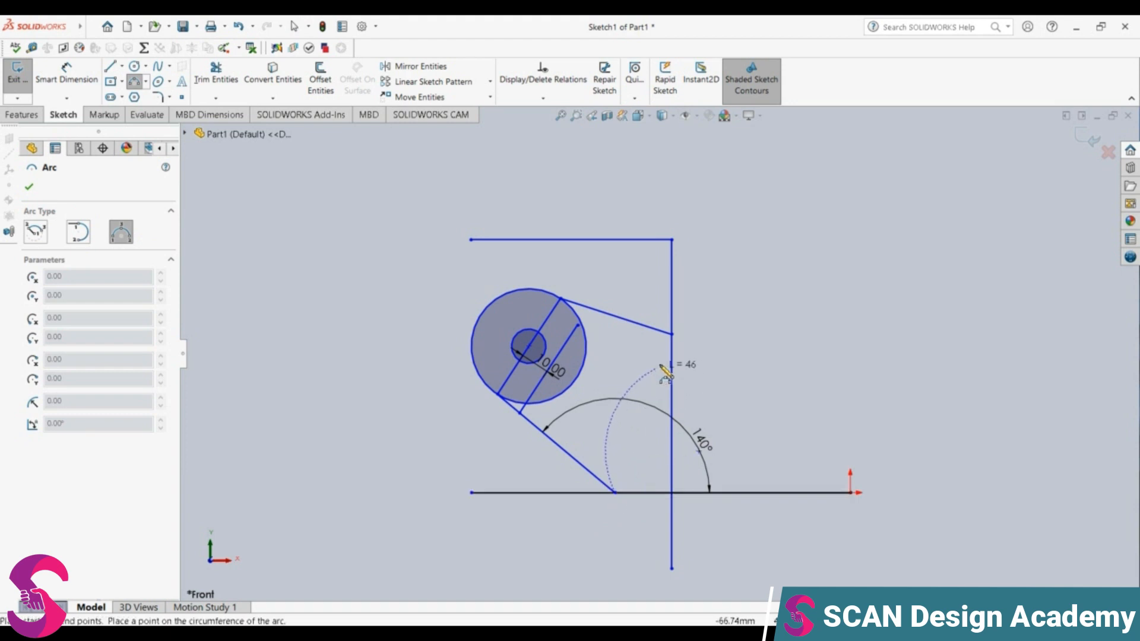
pyautogui.click(672, 335)
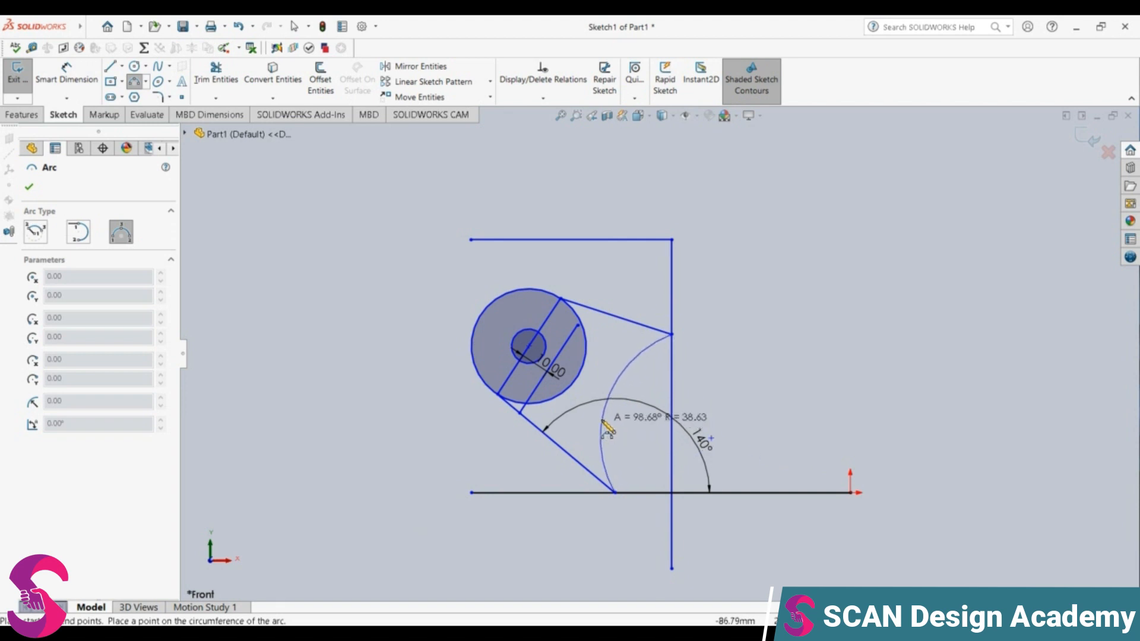
pyautogui.press('Escape')
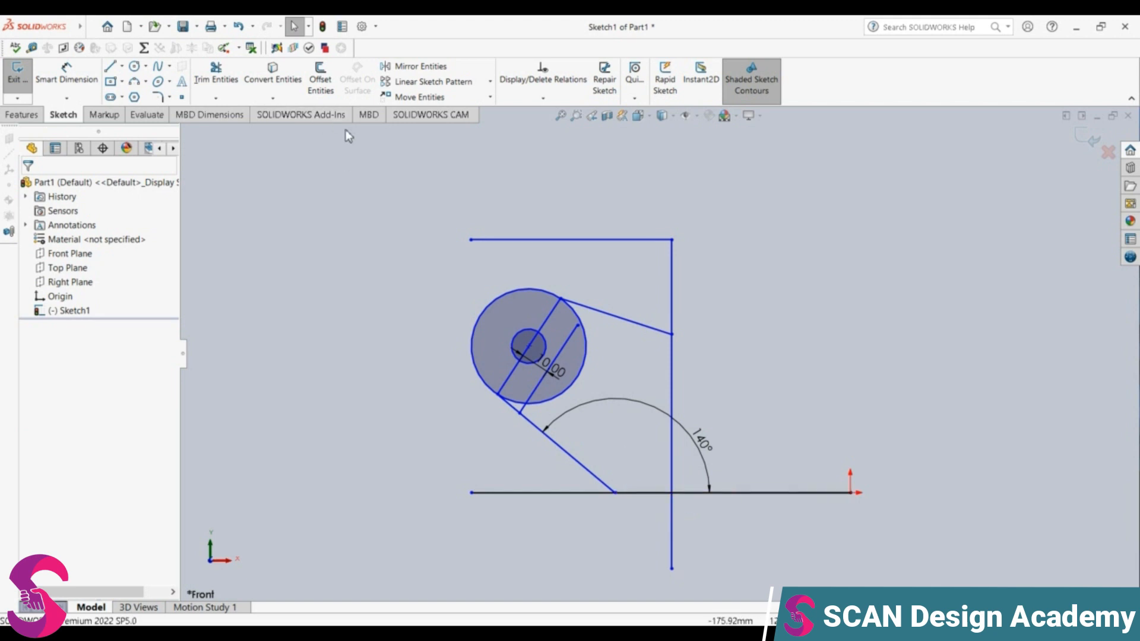
pyautogui.click(321, 79)
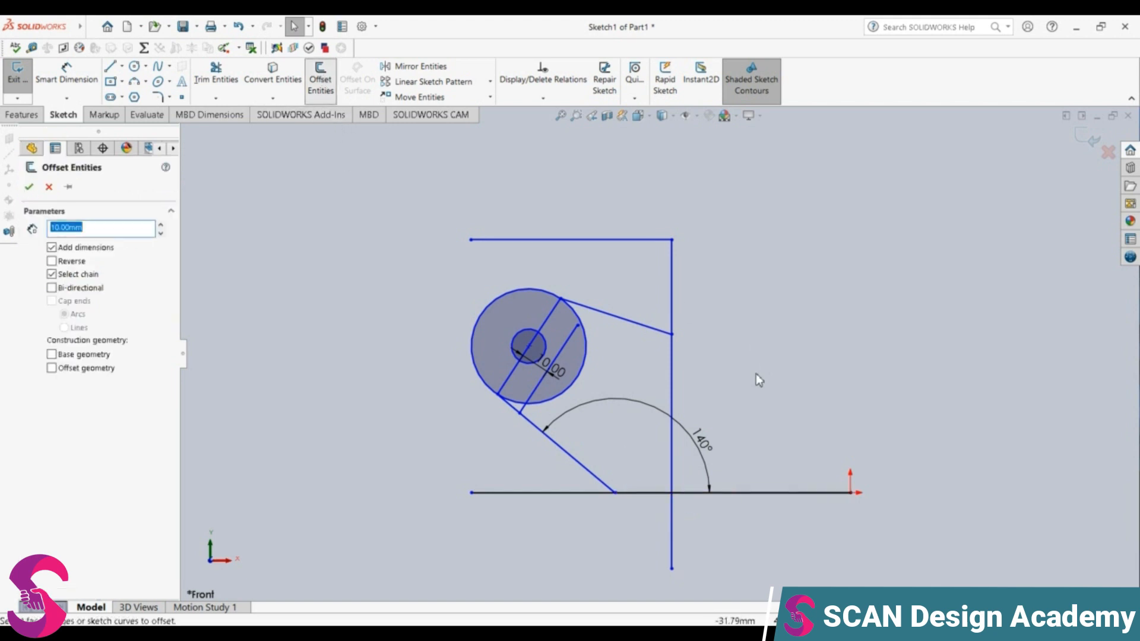
pyautogui.click(763, 492)
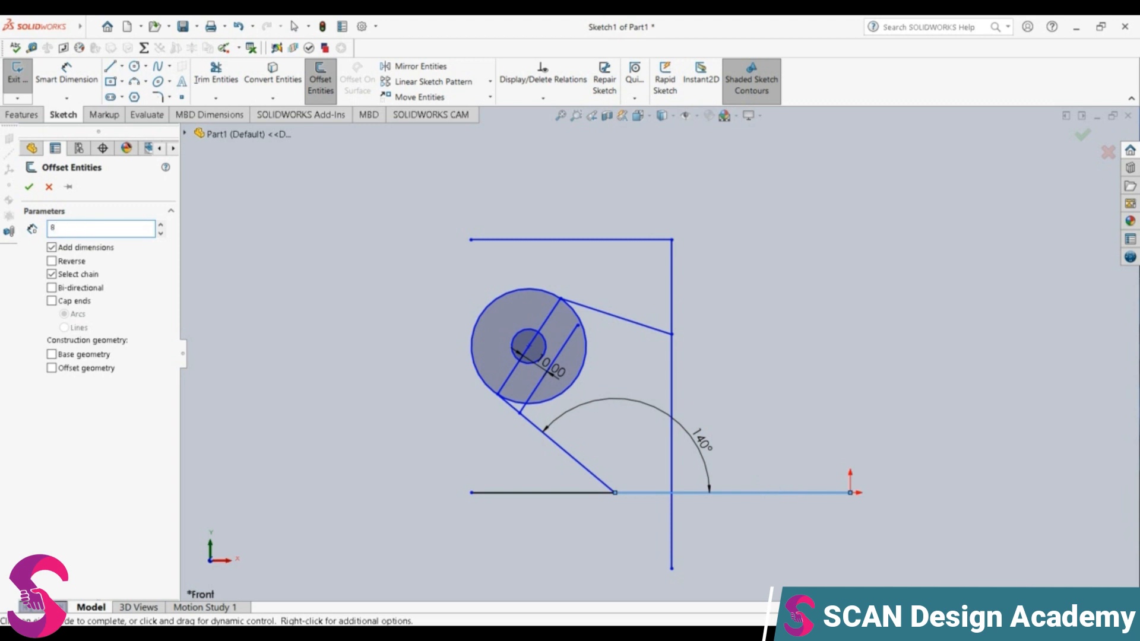
pyautogui.press('Escape')
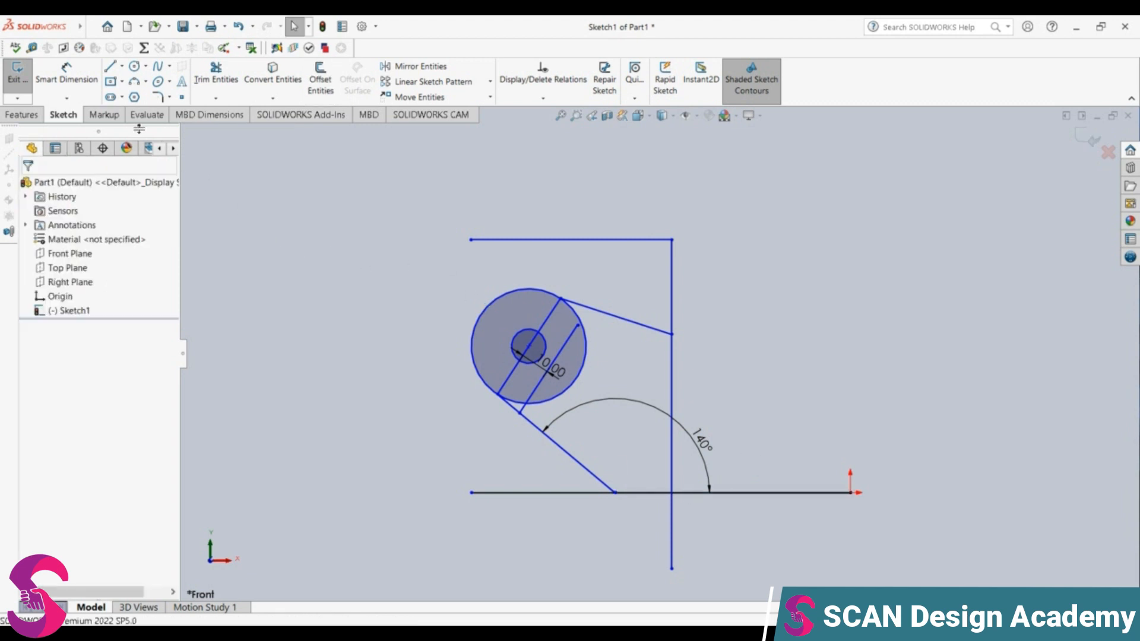
# Draw a vertical line upward from the lower slanted line's end on the baseline and set its length to 8 mm
pyautogui.click(111, 69)
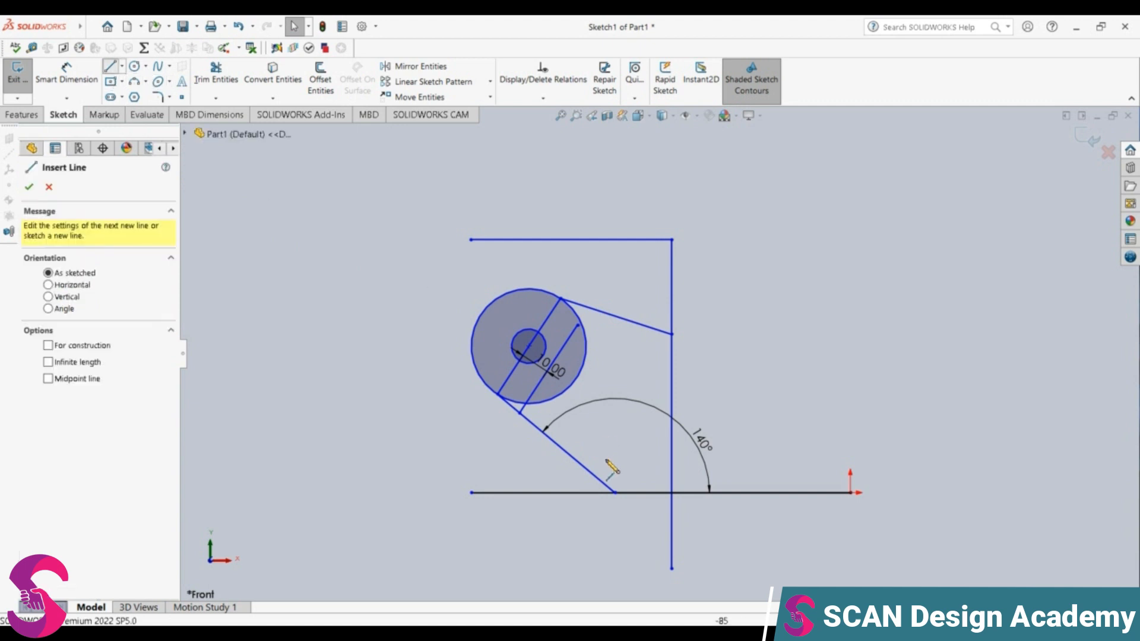
pyautogui.click(616, 492)
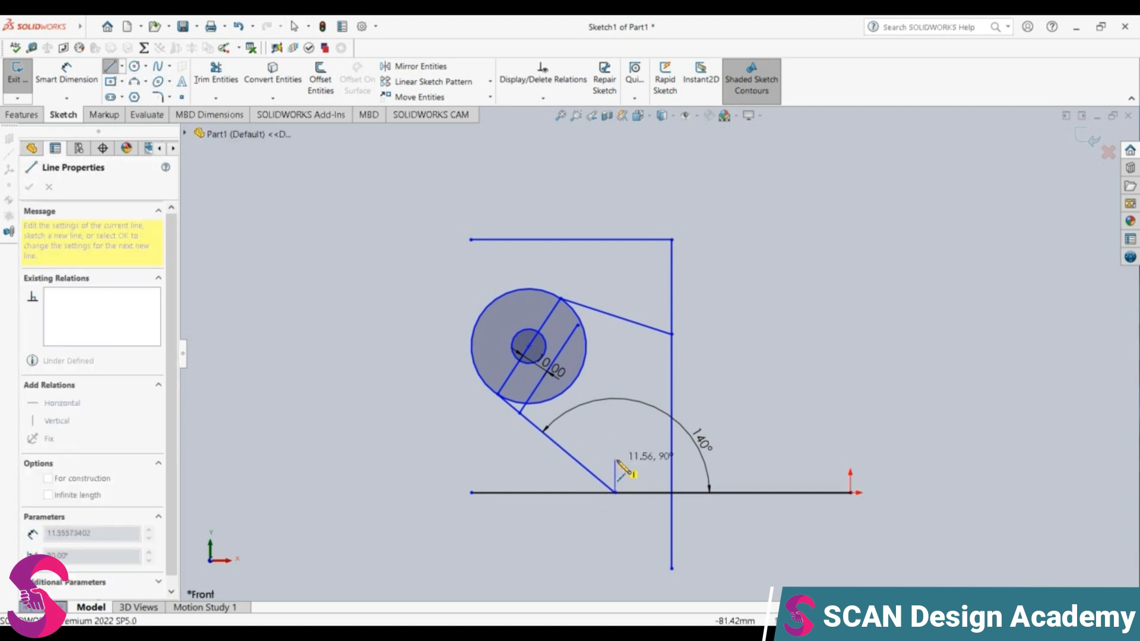
pyautogui.click(616, 460)
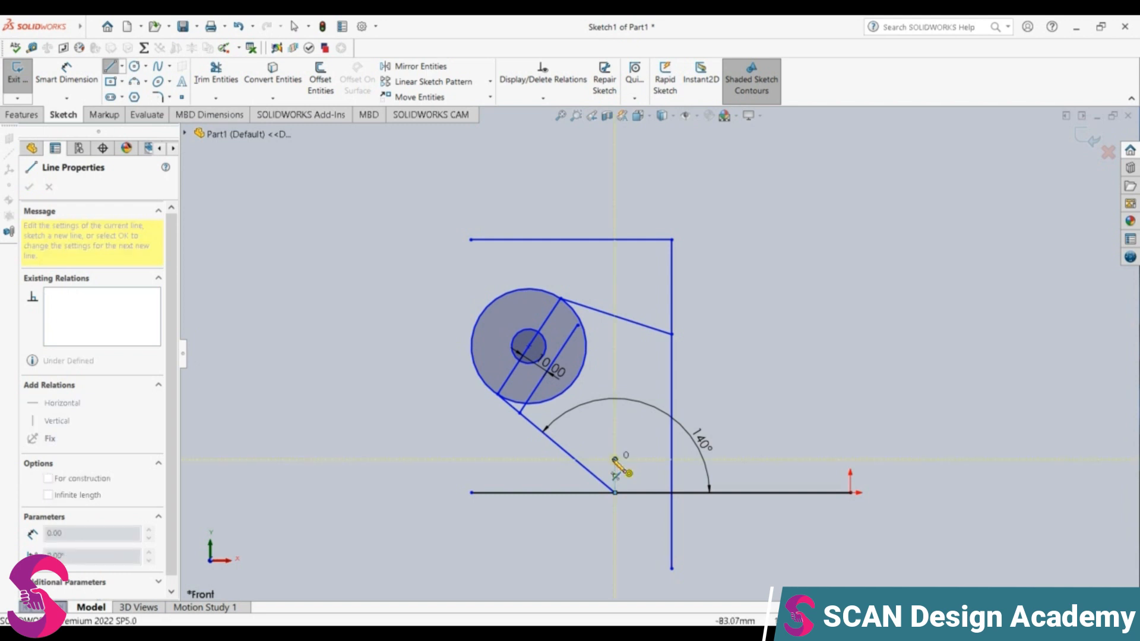
pyautogui.press('Escape')
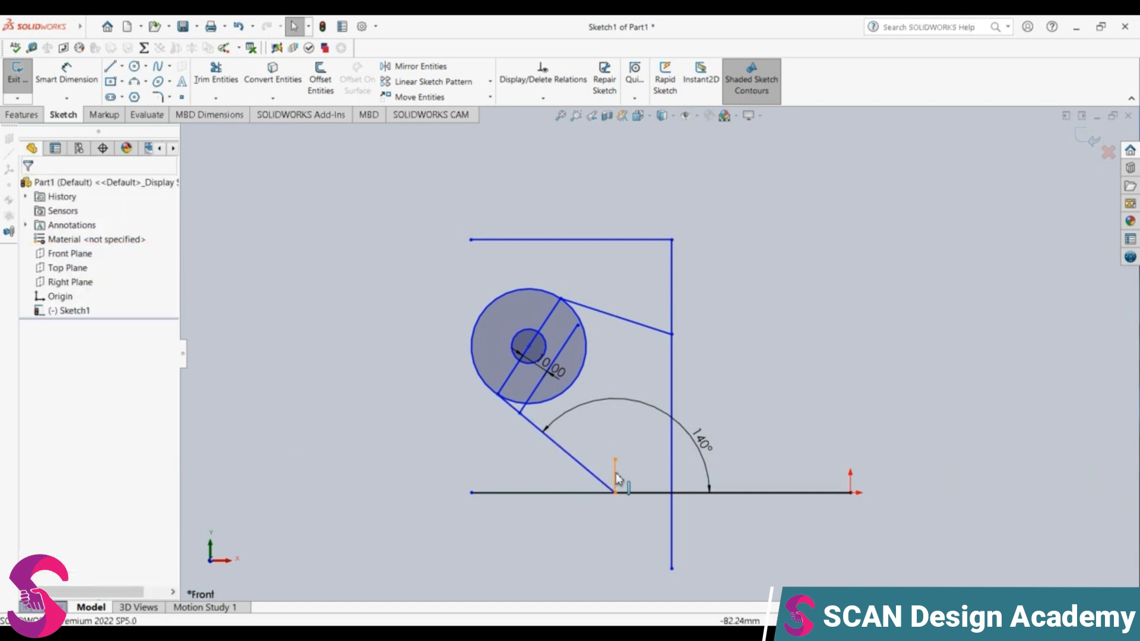
pyautogui.click(617, 480)
pyautogui.write('8')
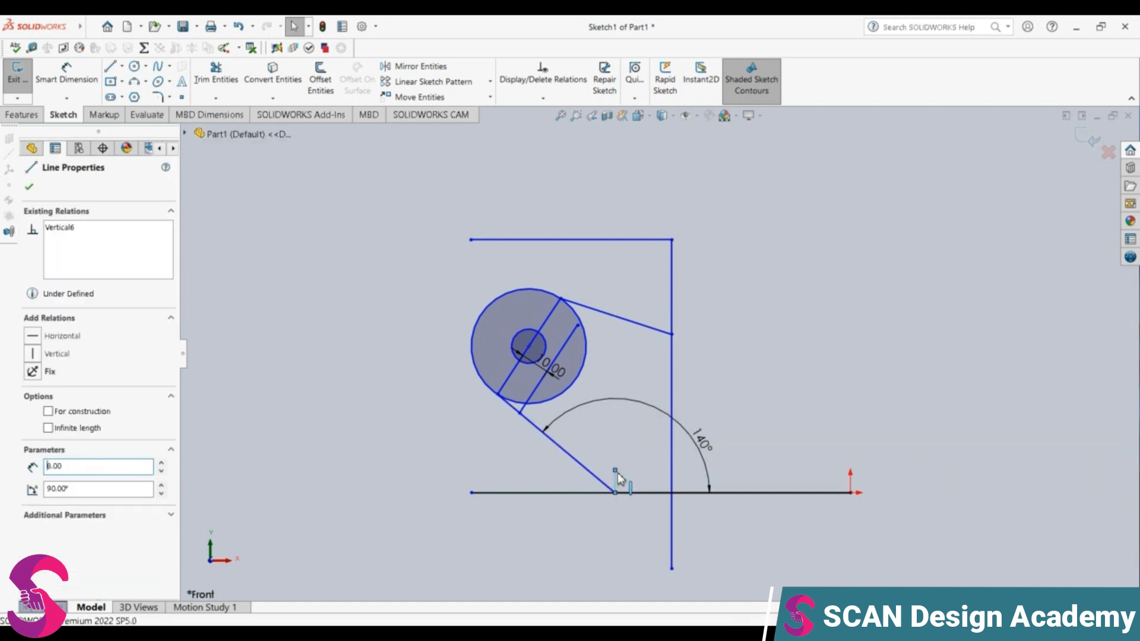
pyautogui.press('Return')
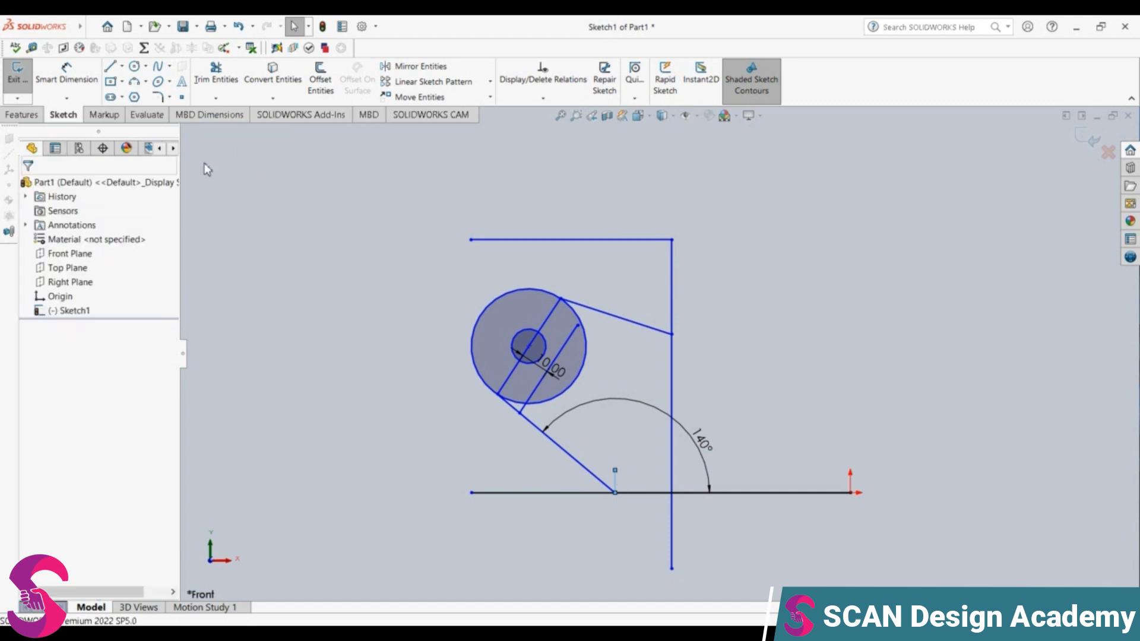
# Draw a horizontal line from the short vertical line's upper end toward the origin, parallel to the baseline and ending just short of the origin
pyautogui.click(111, 67)
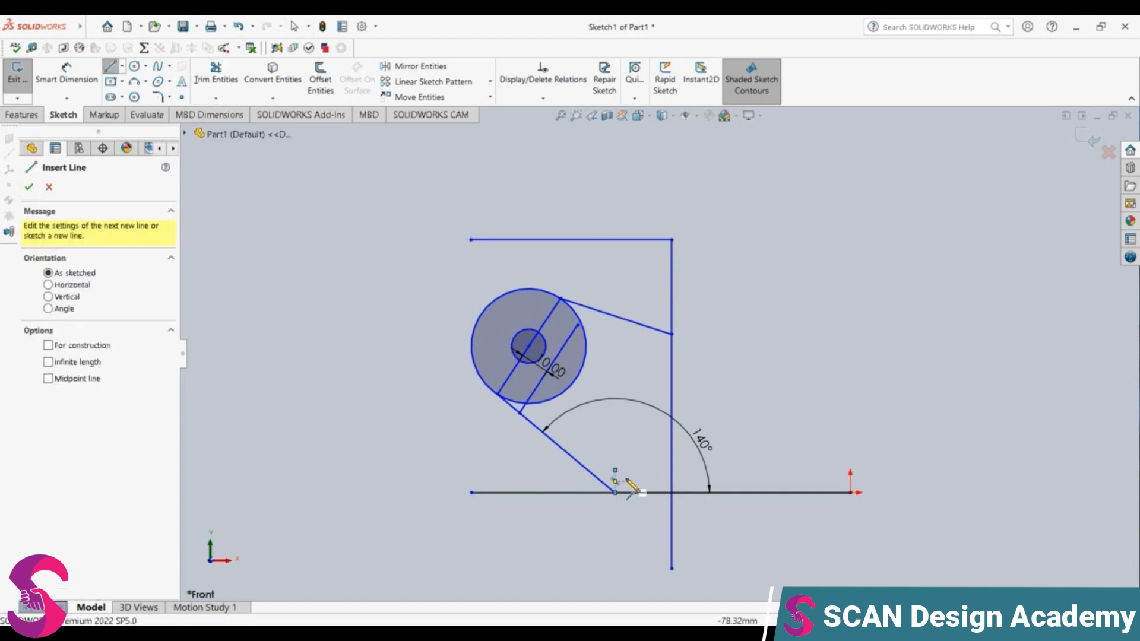
pyautogui.click(615, 471)
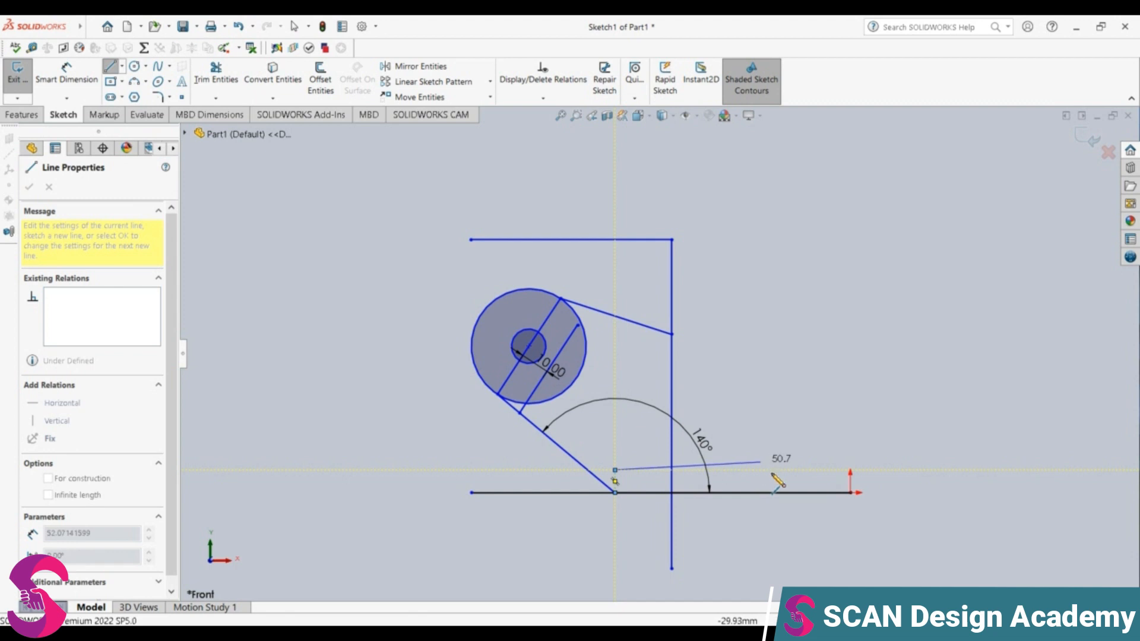
pyautogui.doubleClick(826, 470)
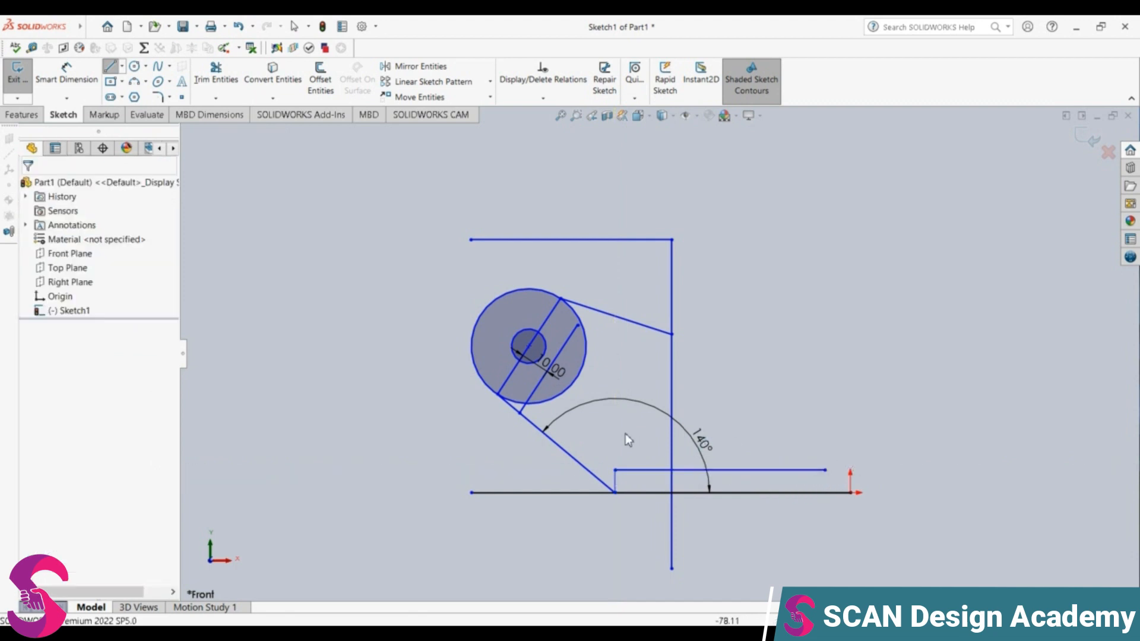
pyautogui.press('Escape')
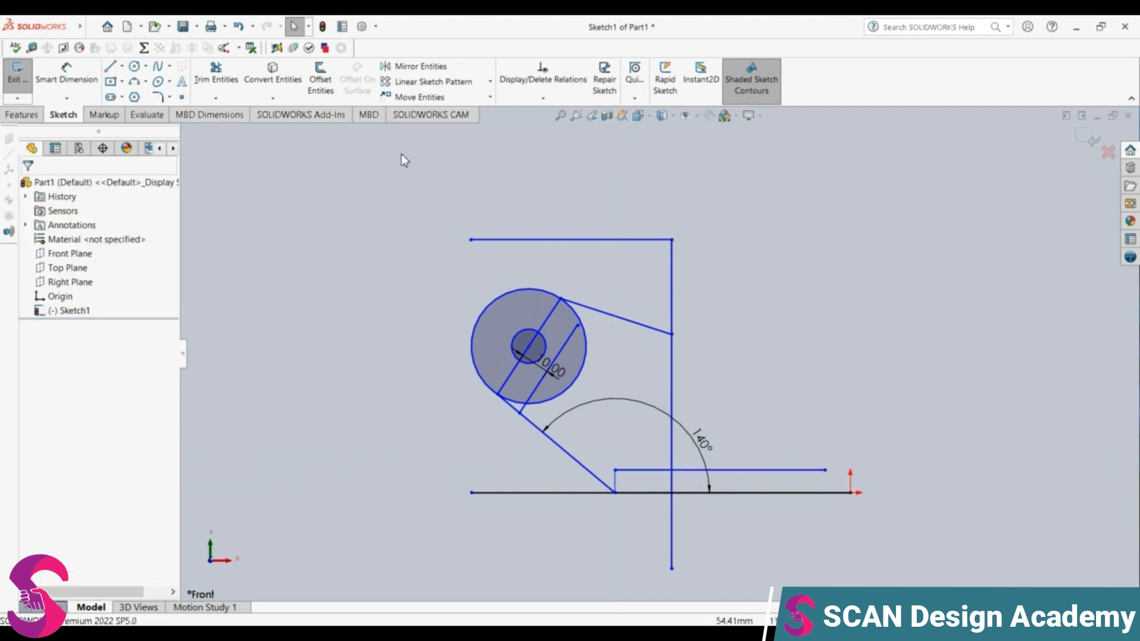
pyautogui.click(146, 83)
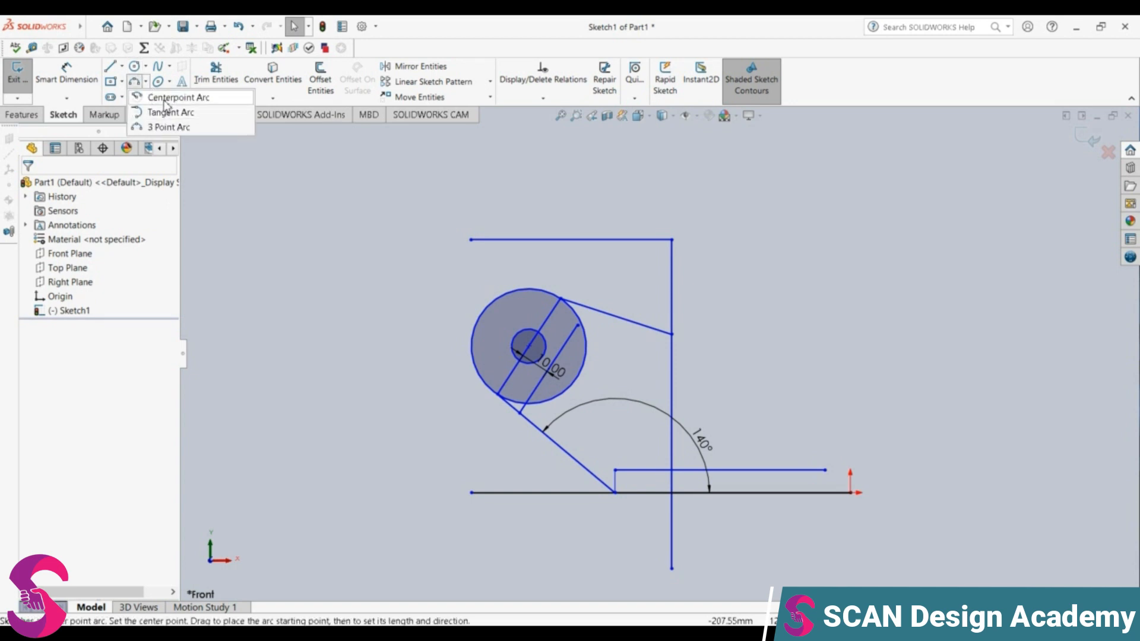
pyautogui.click(164, 100)
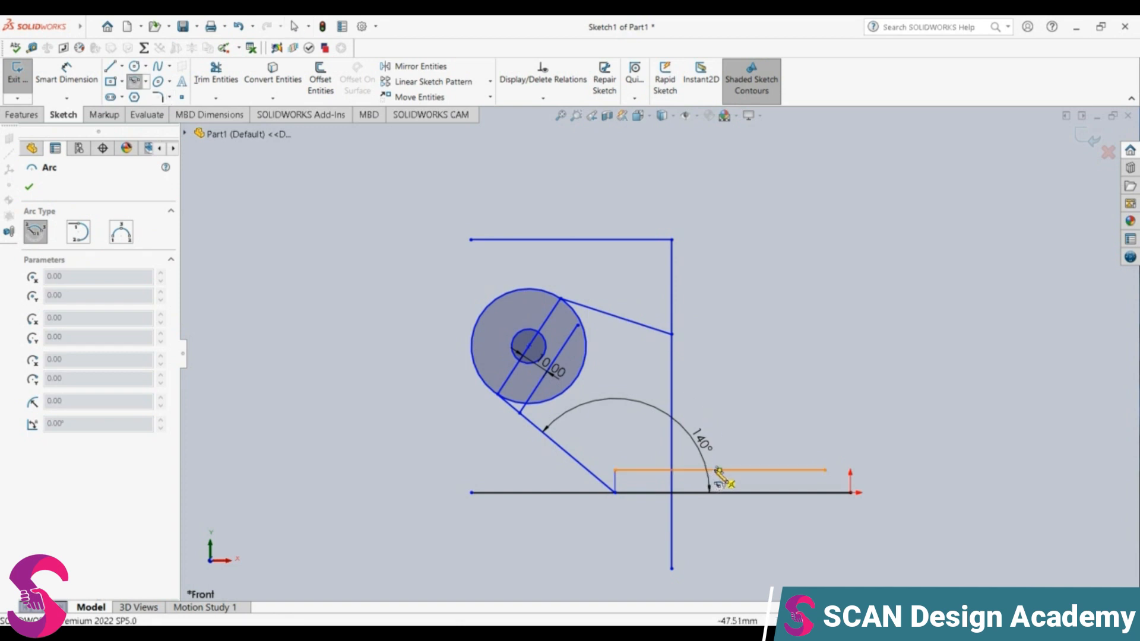
pyautogui.click(717, 470)
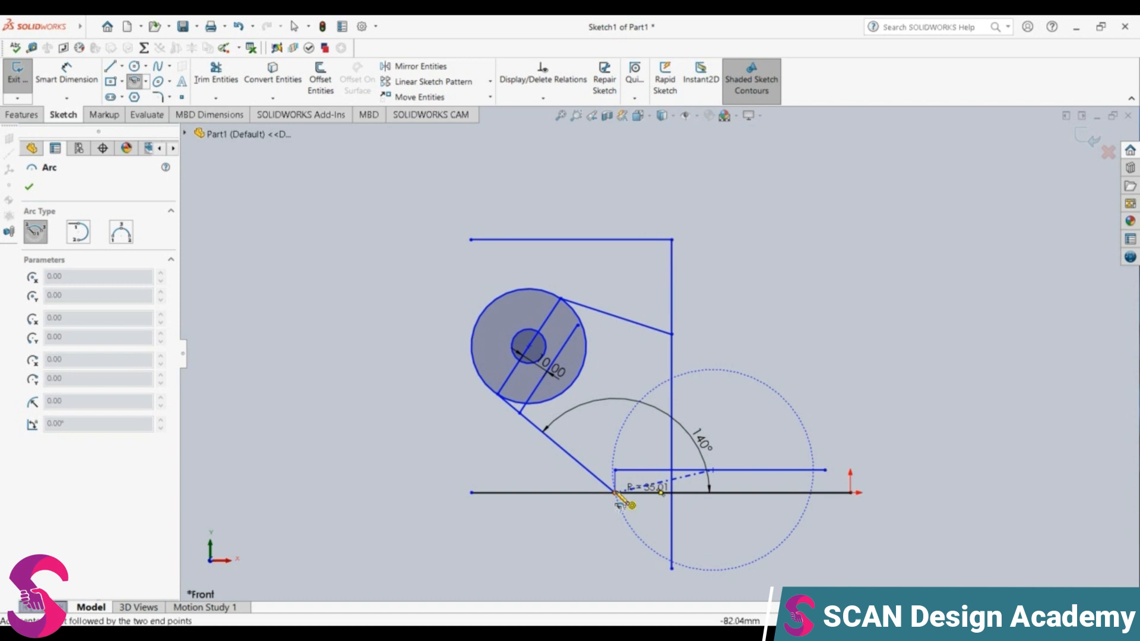
pyautogui.press('Escape')
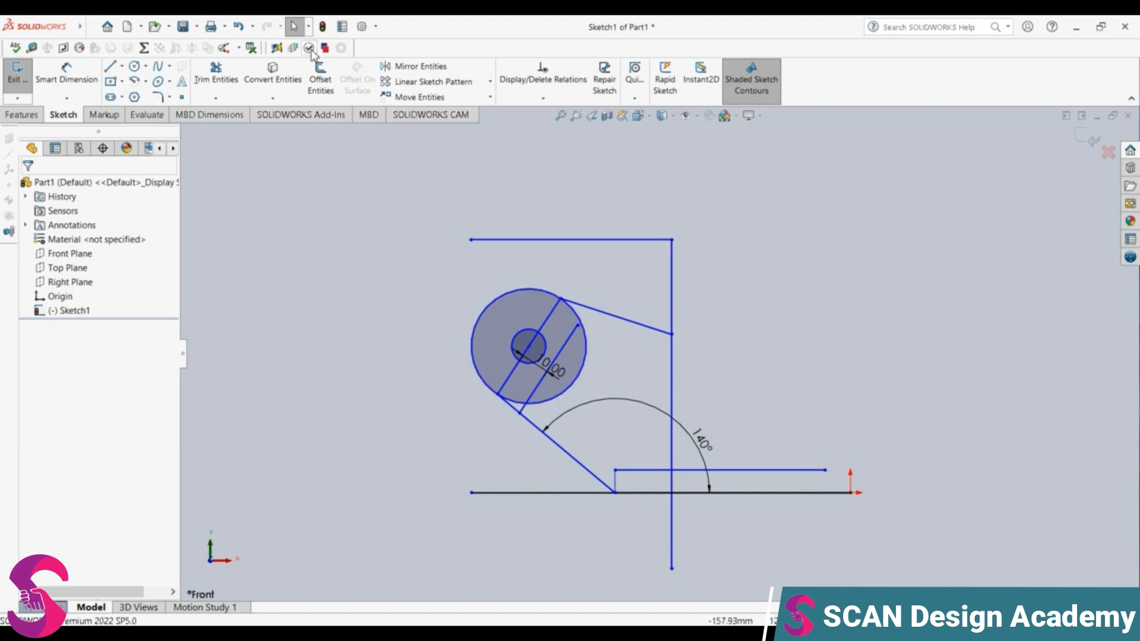
# Draw a three-point arc of about 33 mm radius from the lower slanted line's baseline end to the upper slanted line's end, bulging toward the boss
pyautogui.click(147, 83)
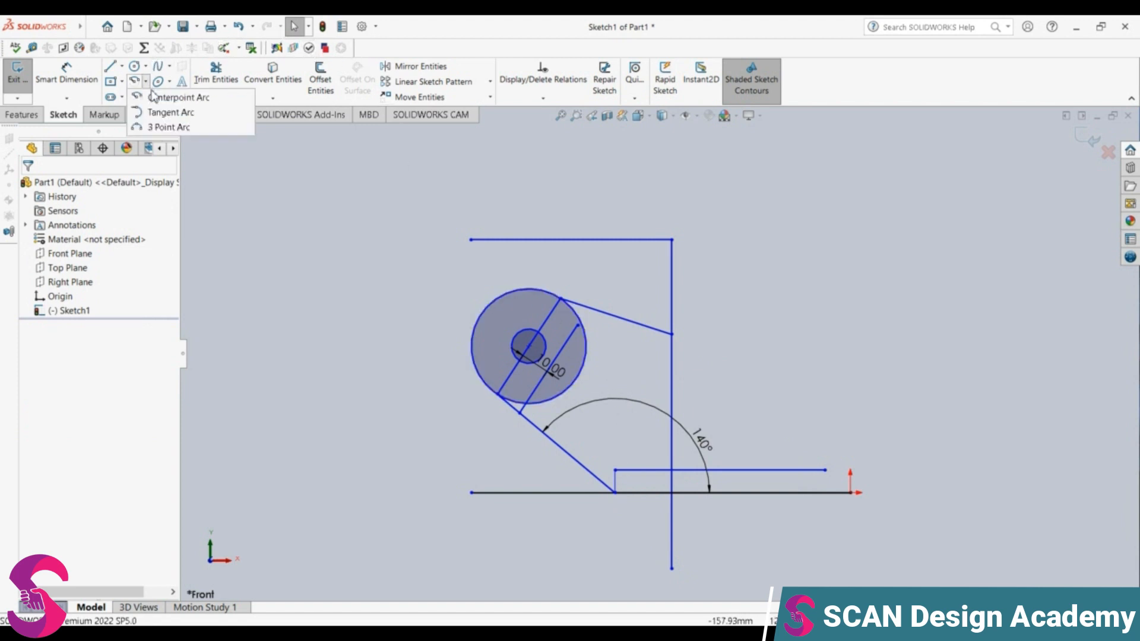
pyautogui.click(169, 129)
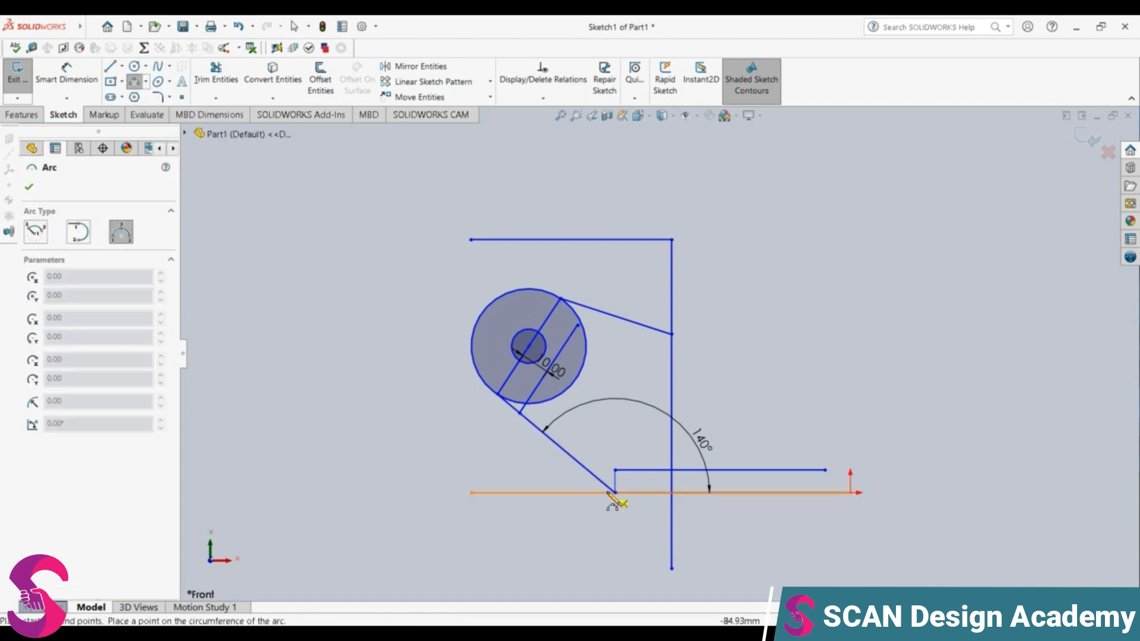
pyautogui.click(614, 493)
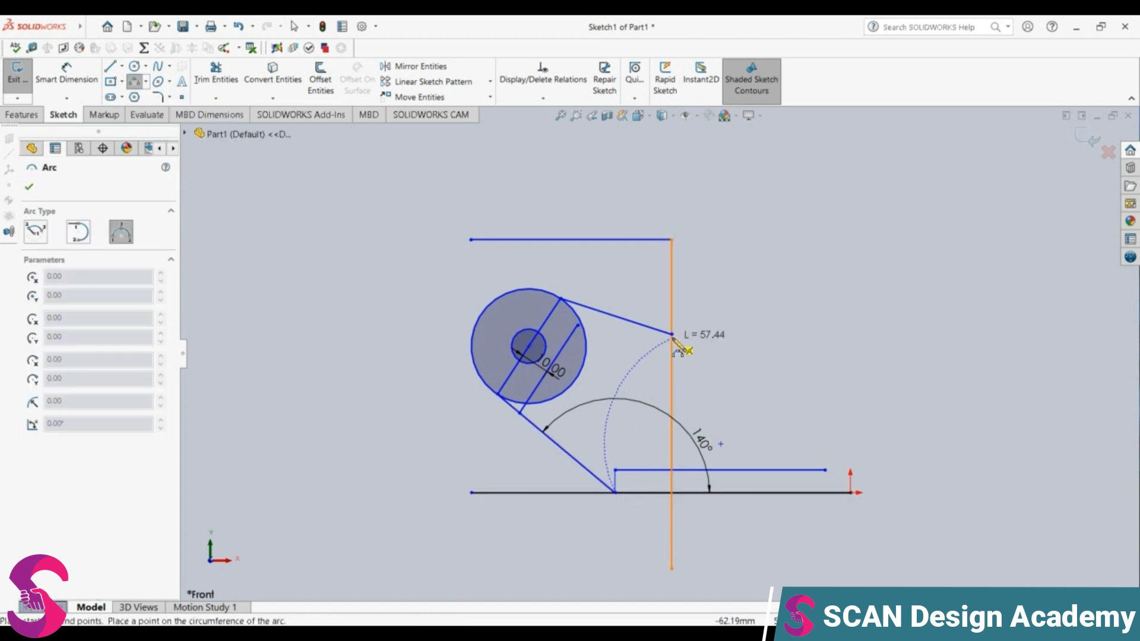
pyautogui.click(671, 335)
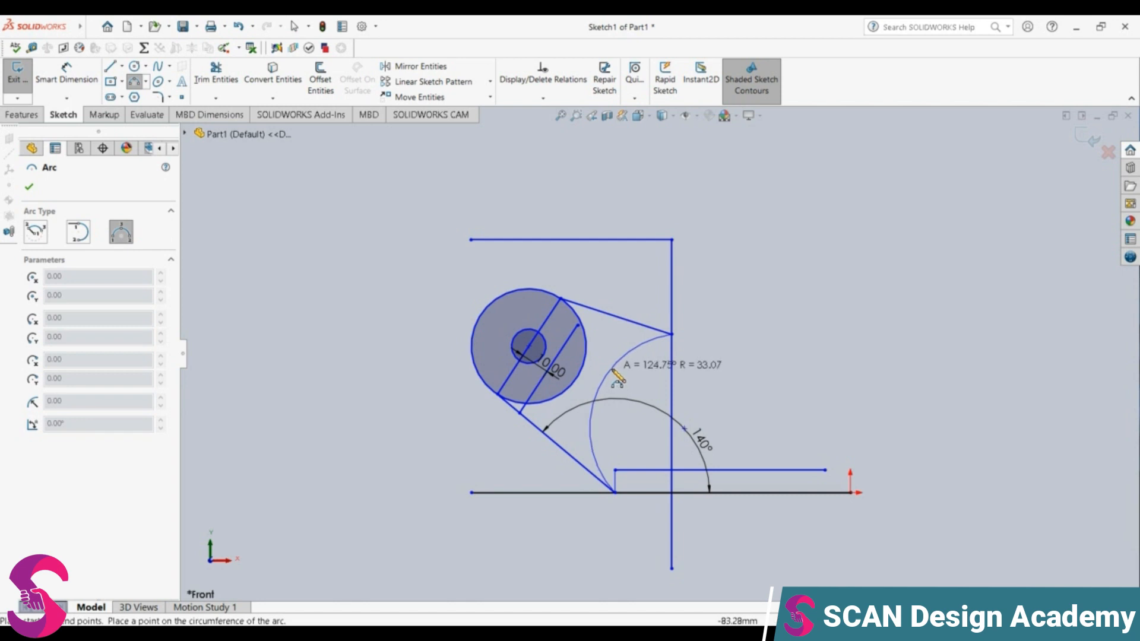
pyautogui.click(613, 370)
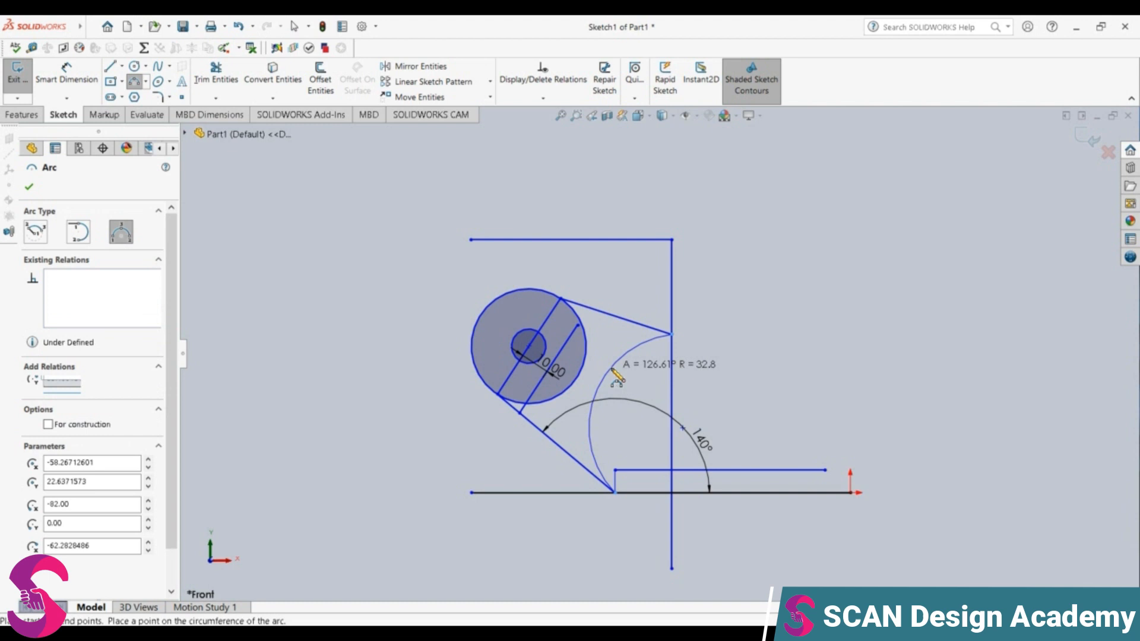
pyautogui.press('Escape')
pyautogui.press('Escape')
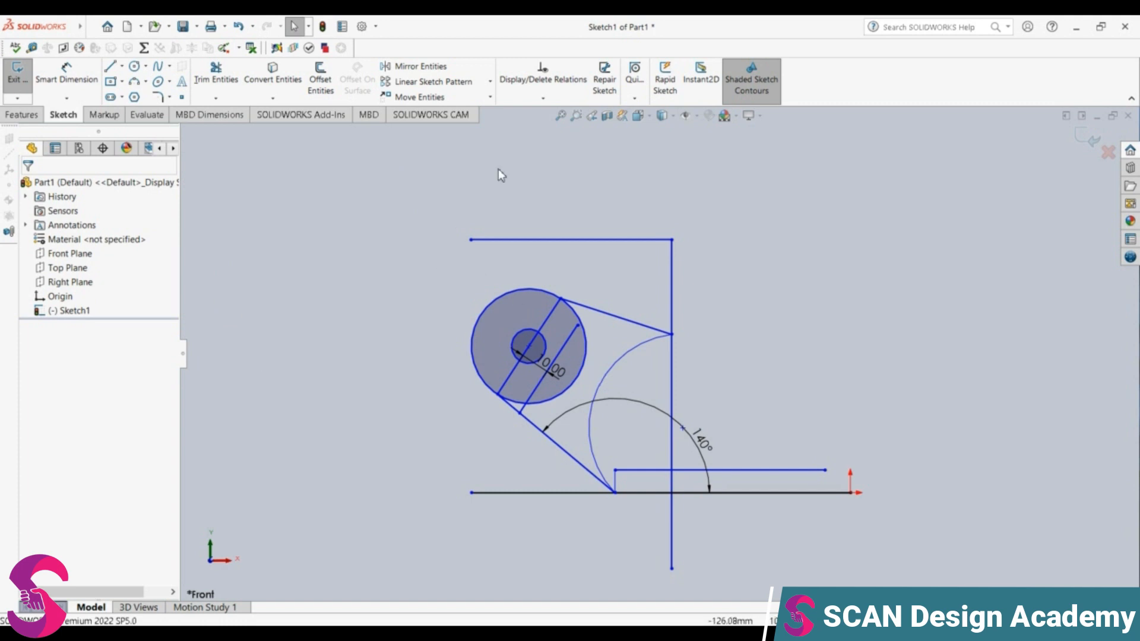
# Dimension the connecting arc's radius as 32 mm
pyautogui.click(40, 76)
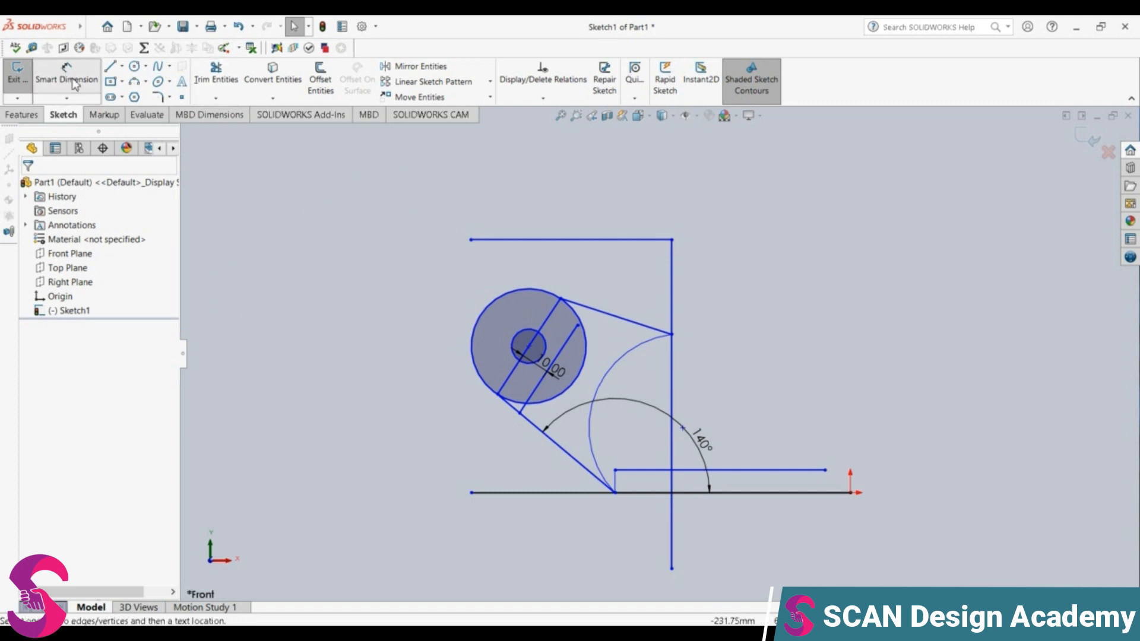
pyautogui.click(608, 381)
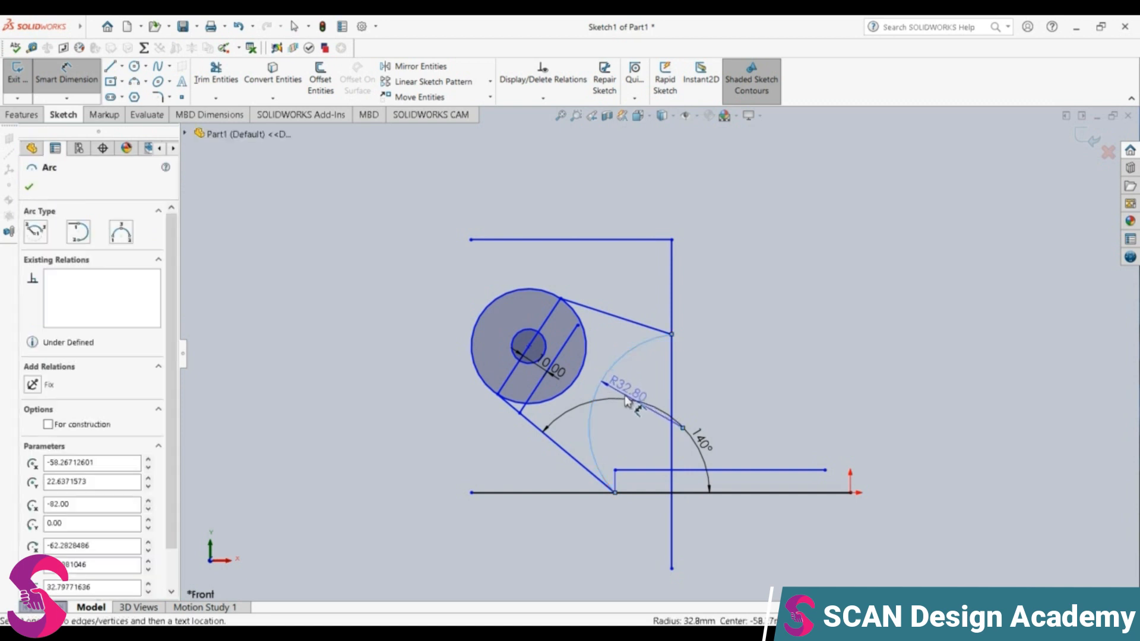
pyautogui.click(626, 402)
pyautogui.write('30')
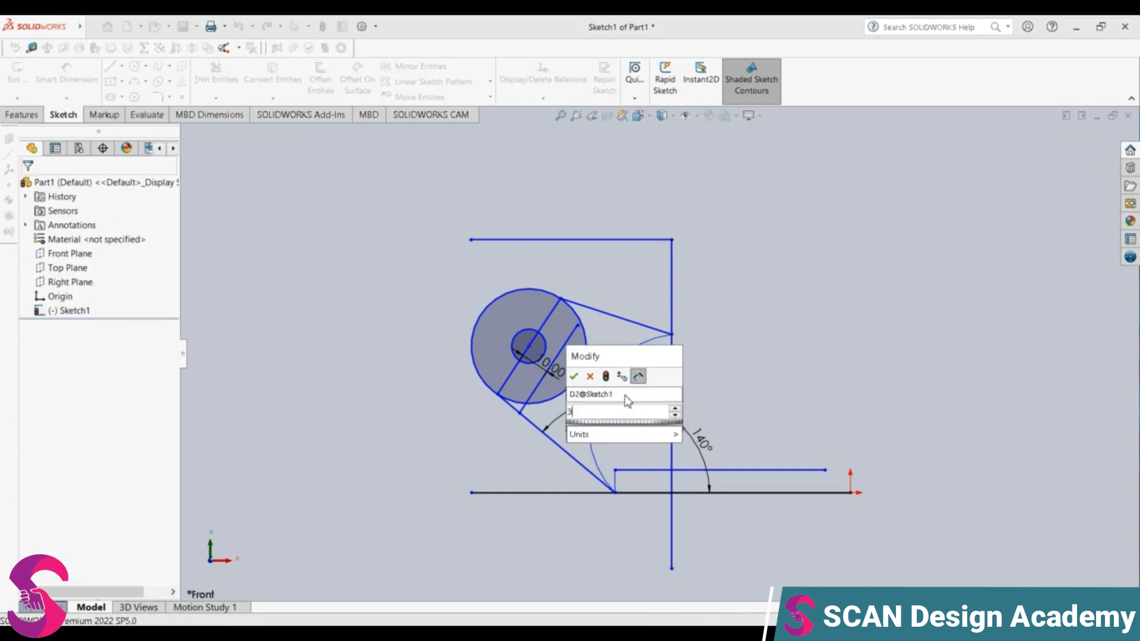
pyautogui.press('Return')
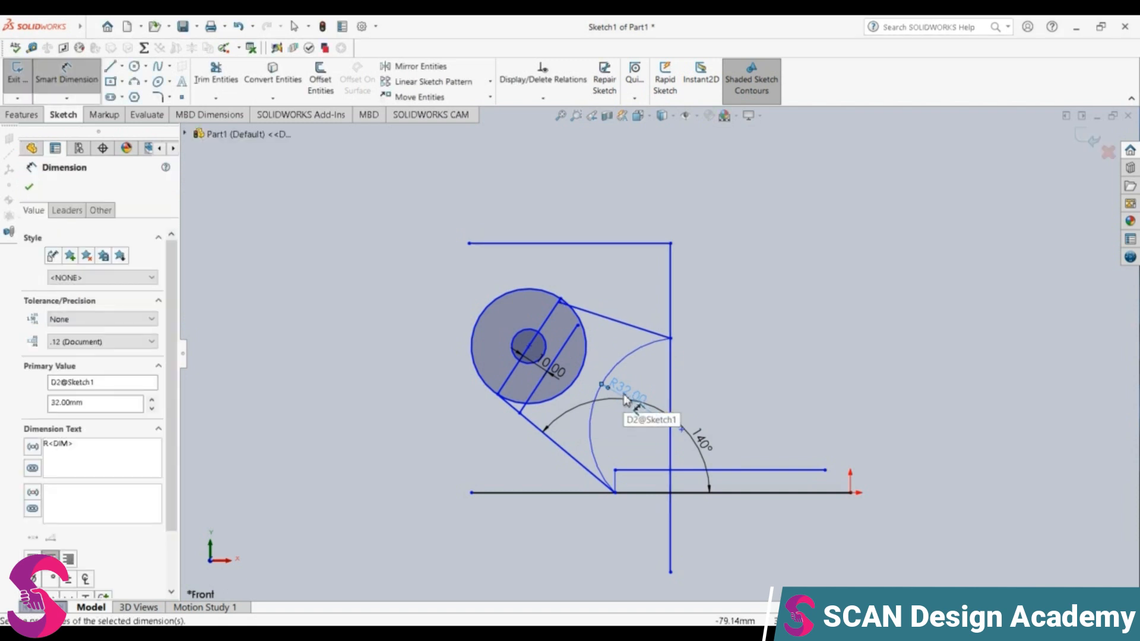
# Undo the connecting arc's radius dimension
pyautogui.hotkey('ctrl', 'z')
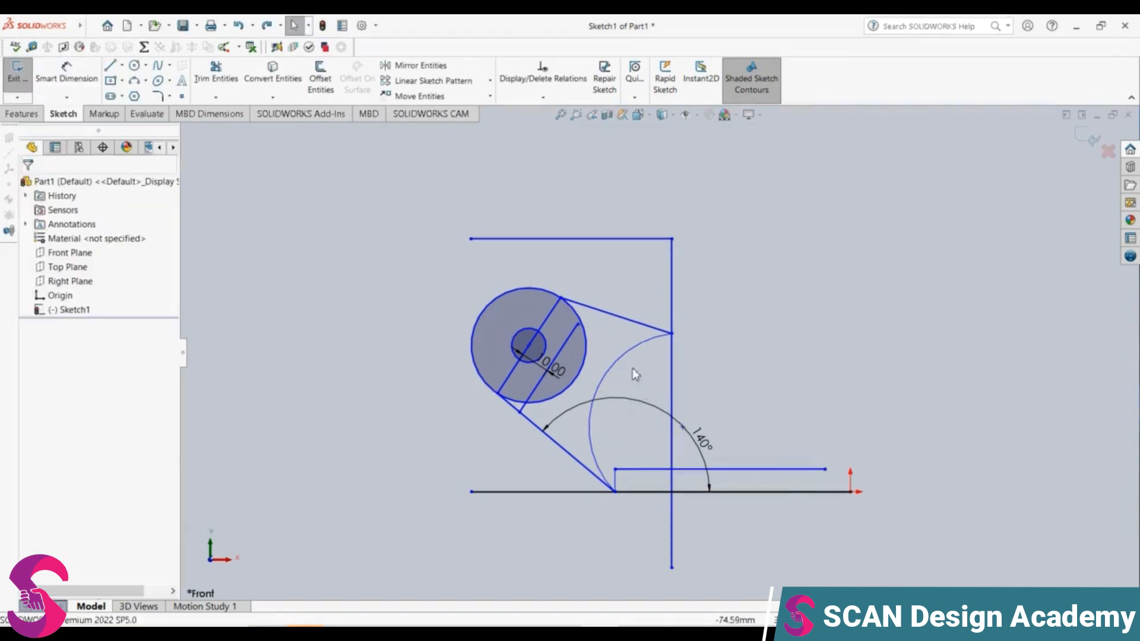
# Try to offset the upper slanted line and its connected arc by 10 mm
pyautogui.click(320, 72)
pyautogui.click(635, 328)
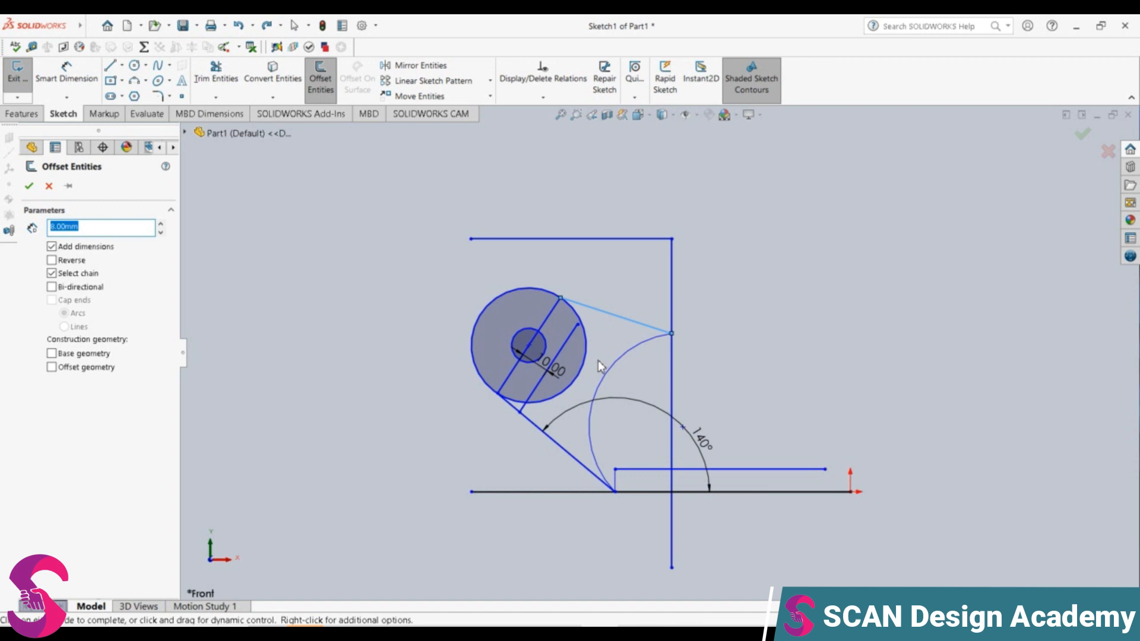
pyautogui.write('10')
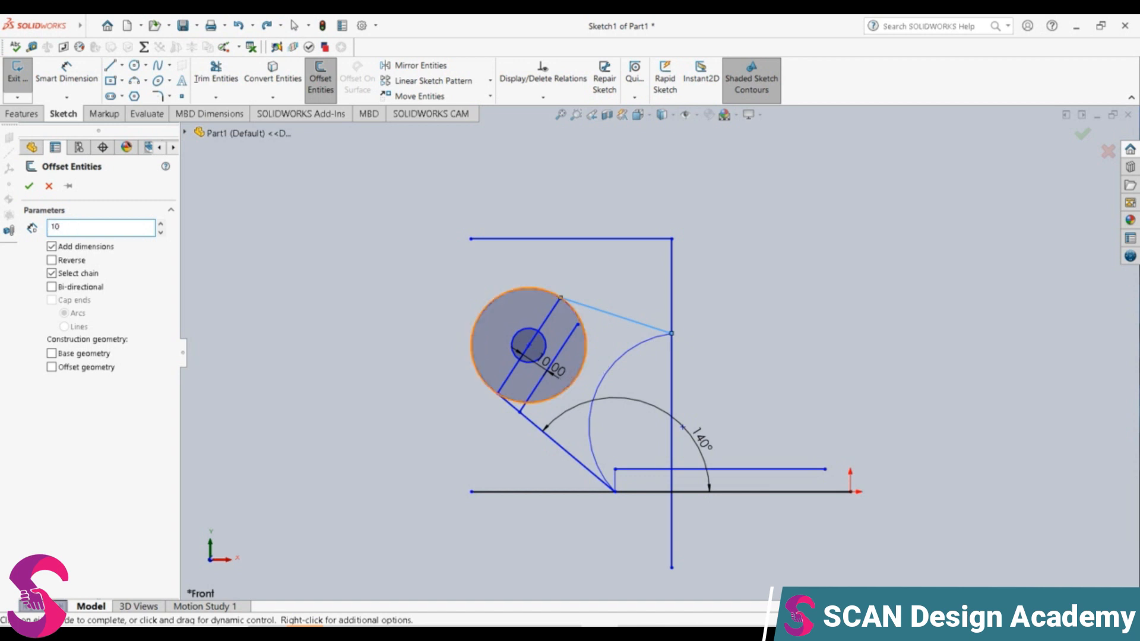
pyautogui.press('Return')
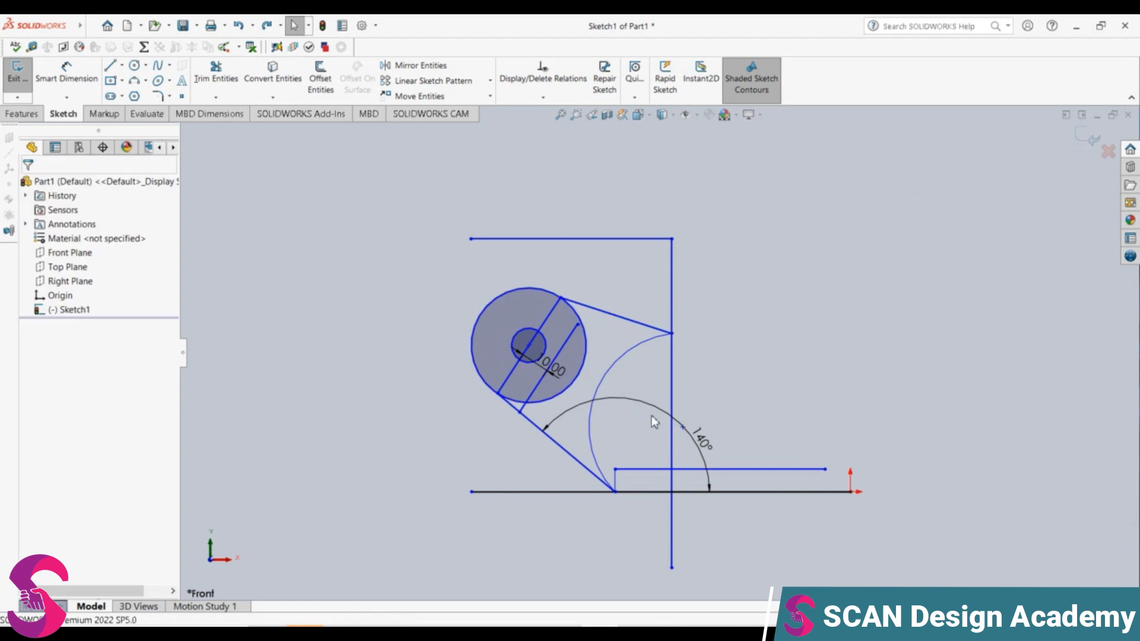
pyautogui.click(621, 354)
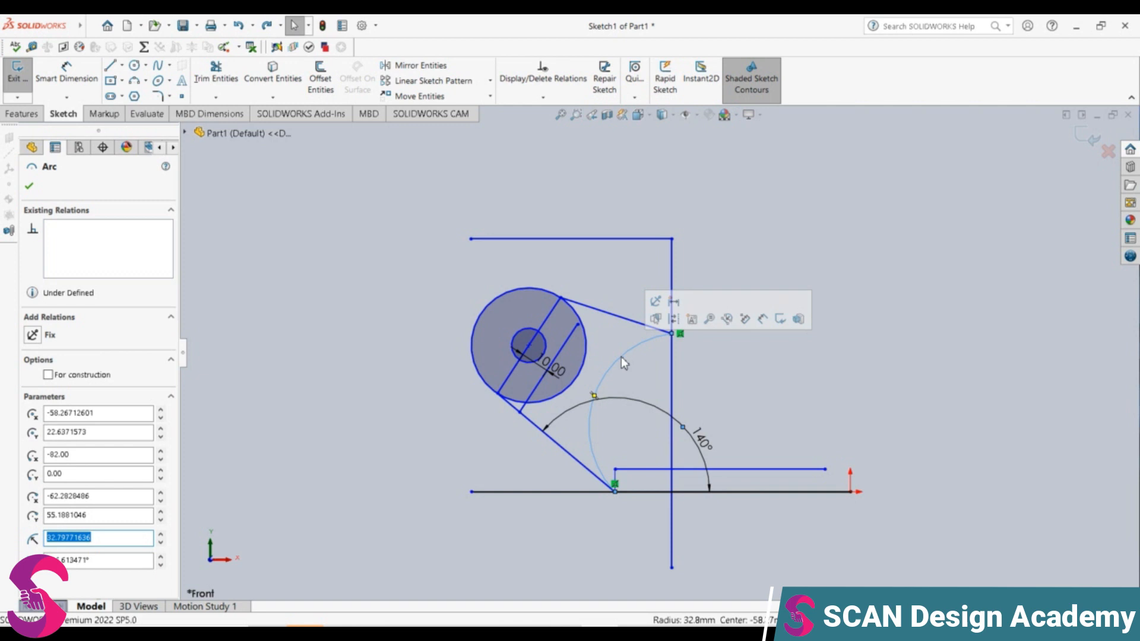
pyautogui.press('Escape')
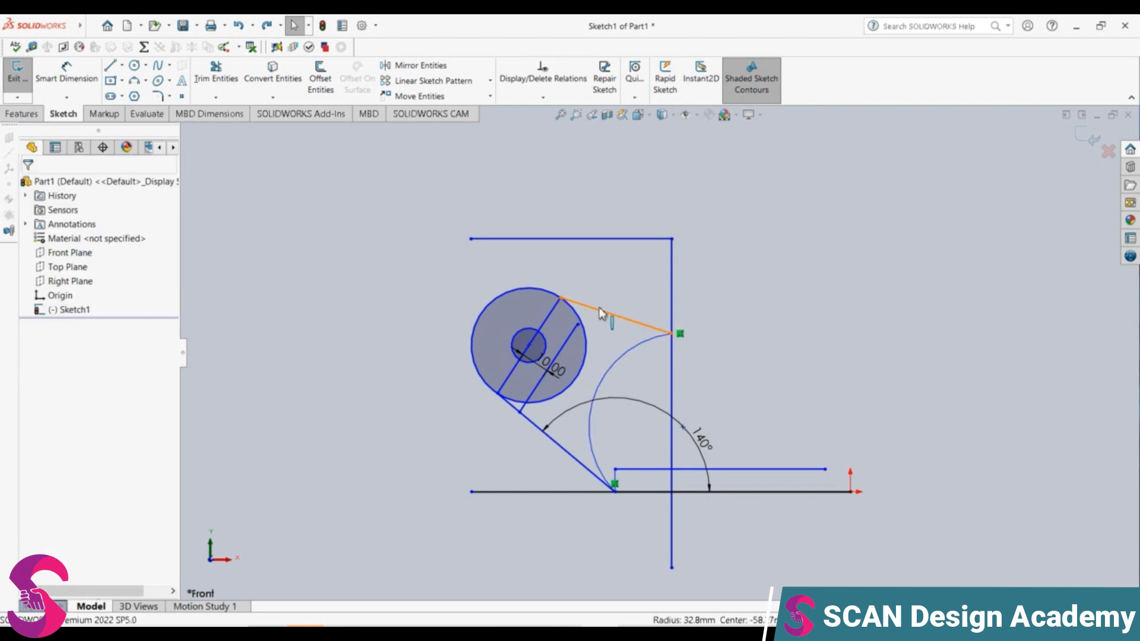
pyautogui.click(599, 313)
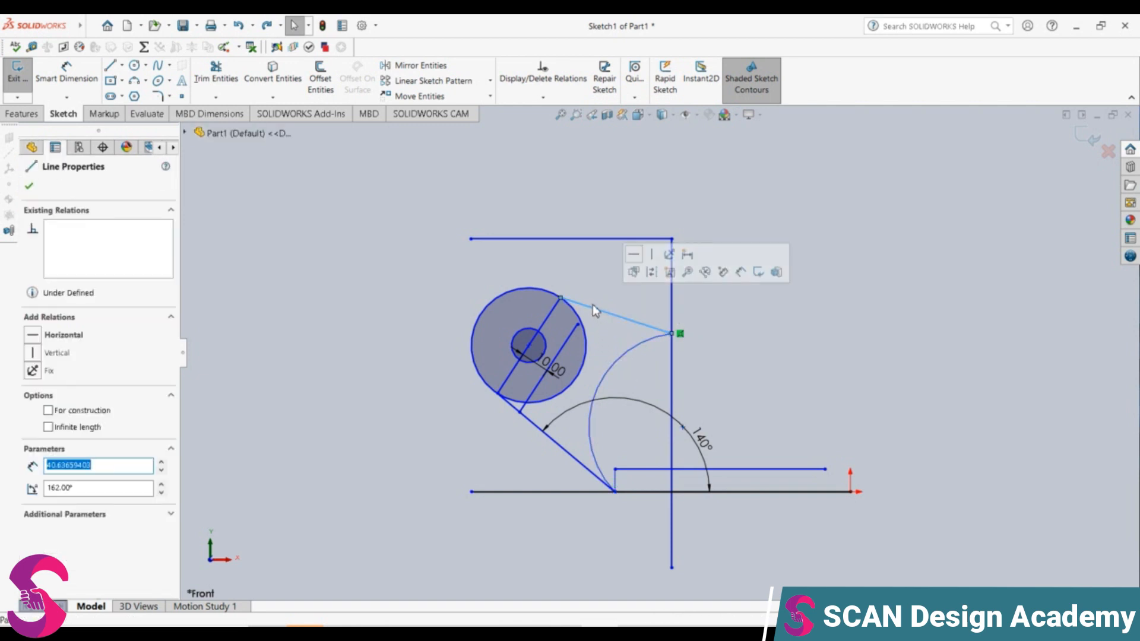
pyautogui.press('Escape')
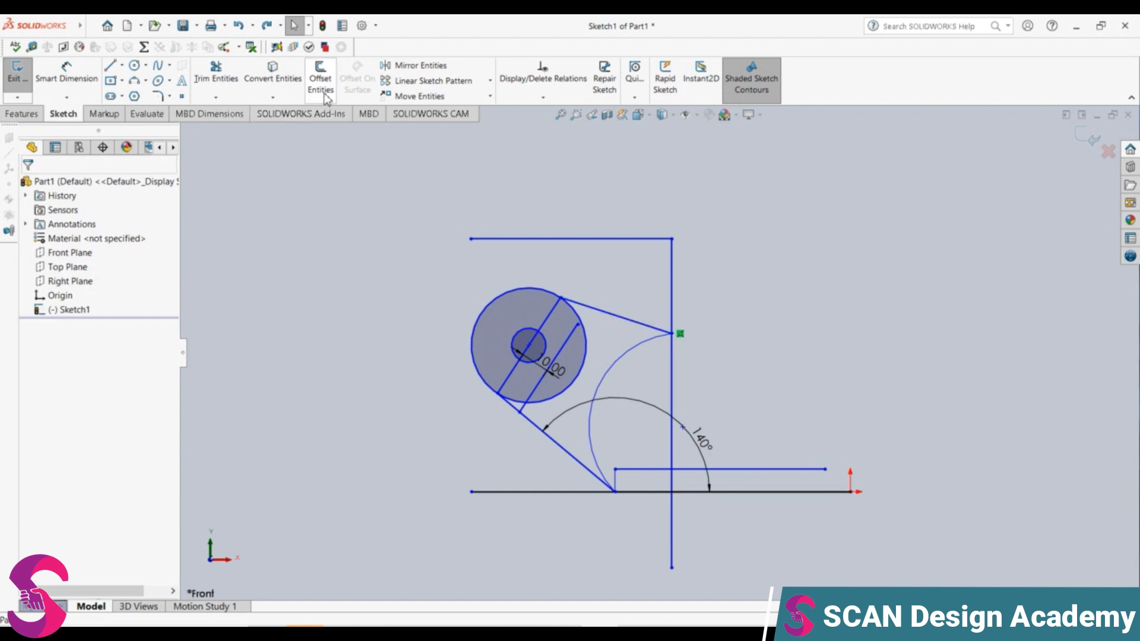
# Offset the lower slanted line 10 mm toward the inside of the profile, with an offset dimension
pyautogui.click(324, 96)
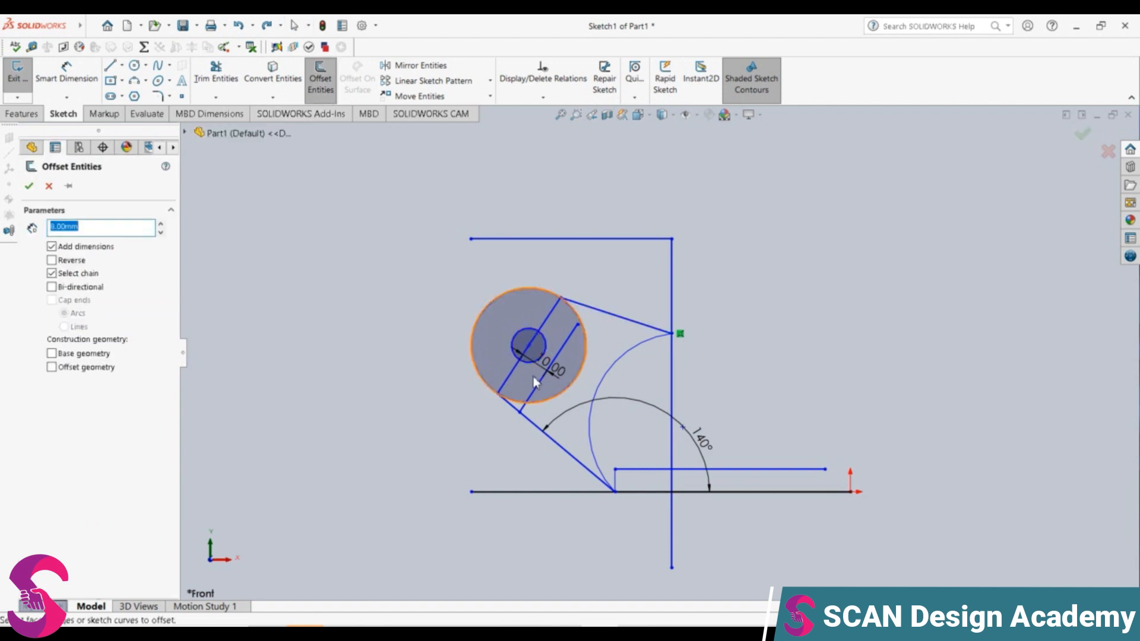
pyautogui.click(533, 422)
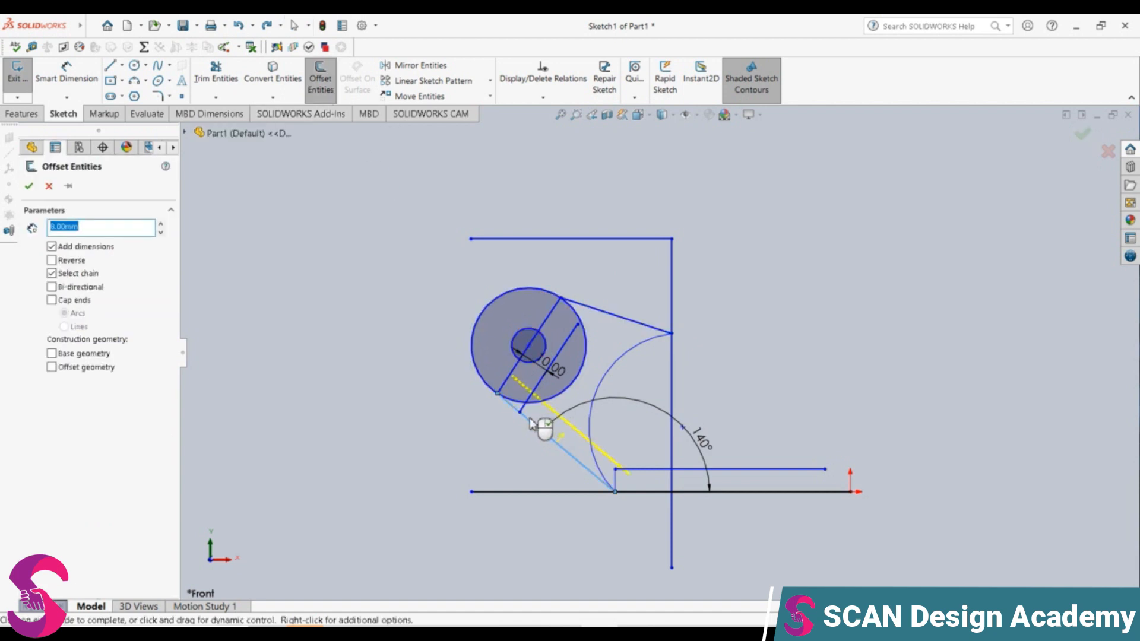
pyautogui.write('10')
pyautogui.press('Return')
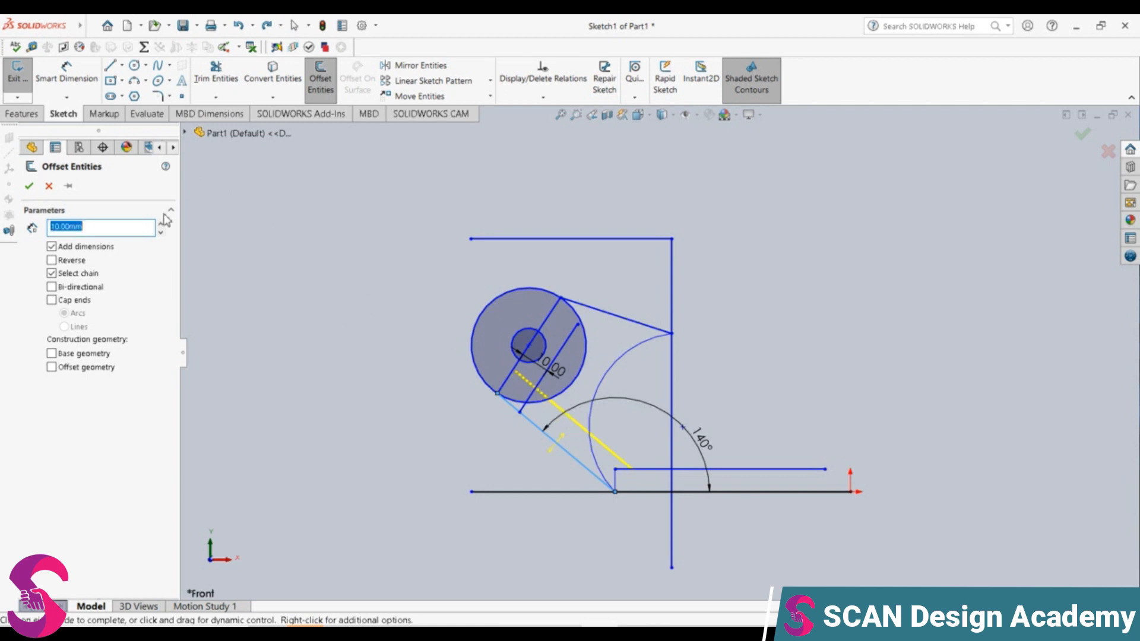
pyautogui.click(29, 186)
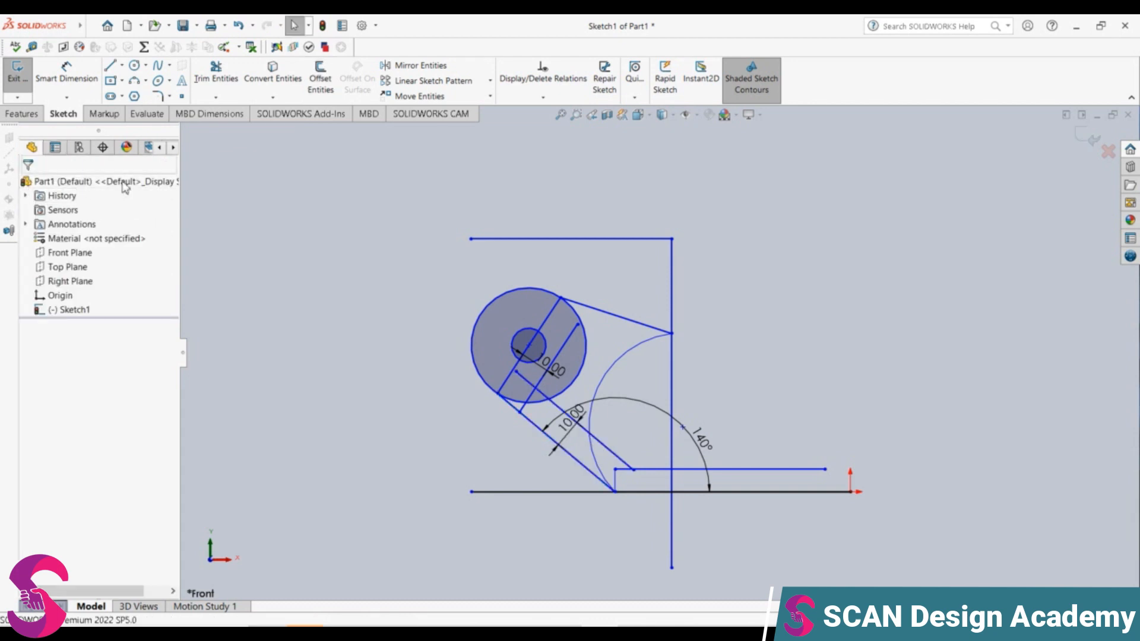
# Offset the chain of the upper slanted line and connecting arc 10 mm in the reversed direction, toward the boss
pyautogui.click(320, 77)
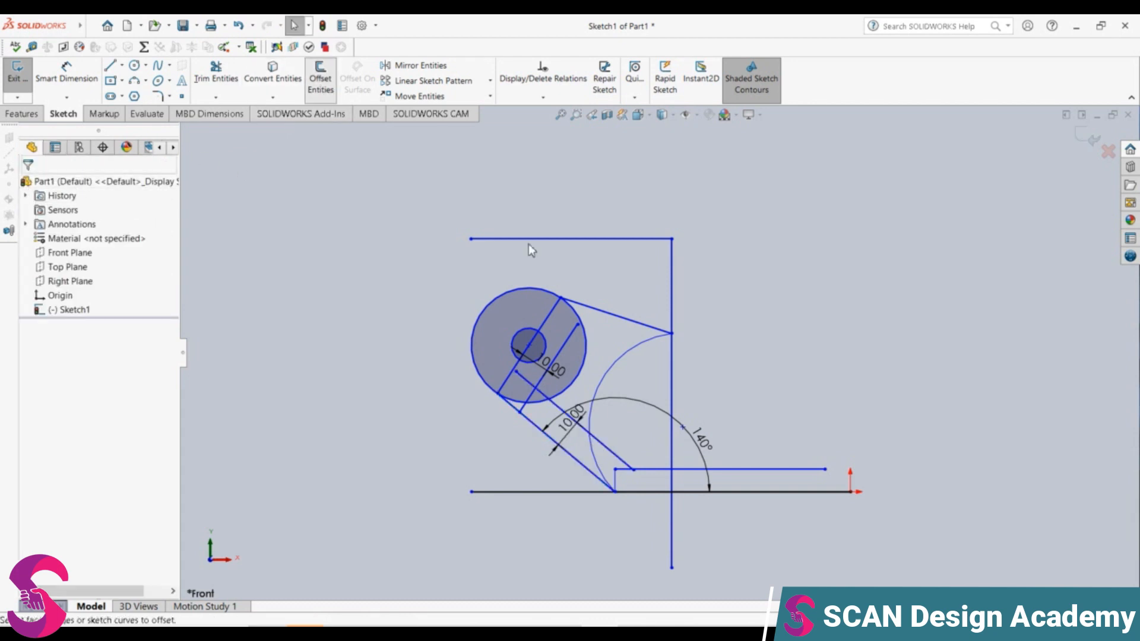
pyautogui.click(611, 317)
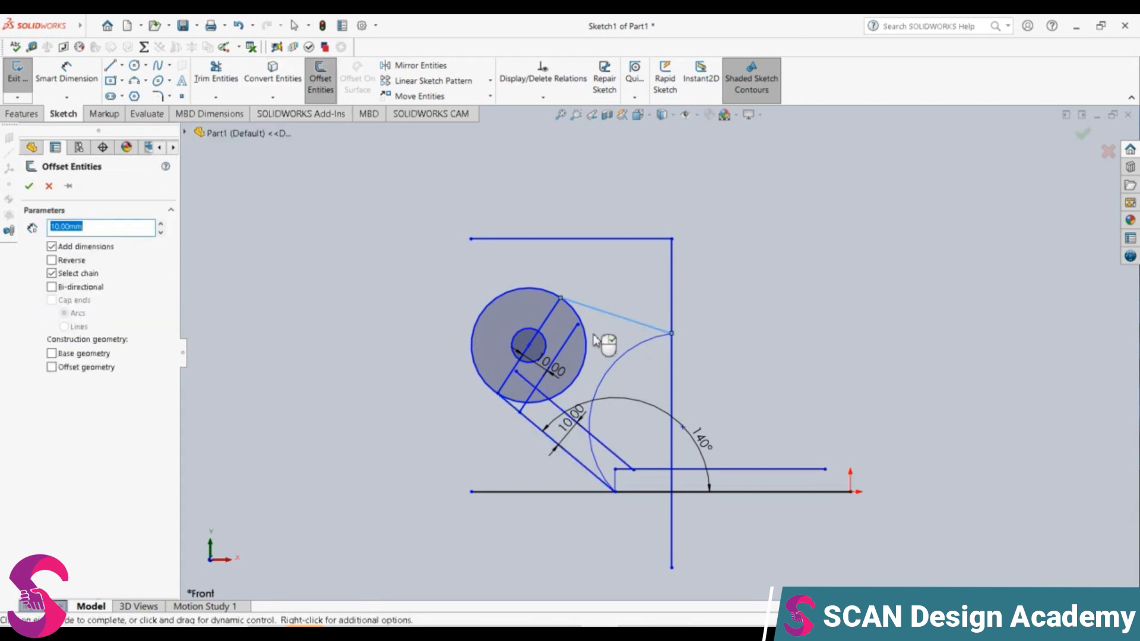
pyautogui.press('Escape')
pyautogui.click(321, 80)
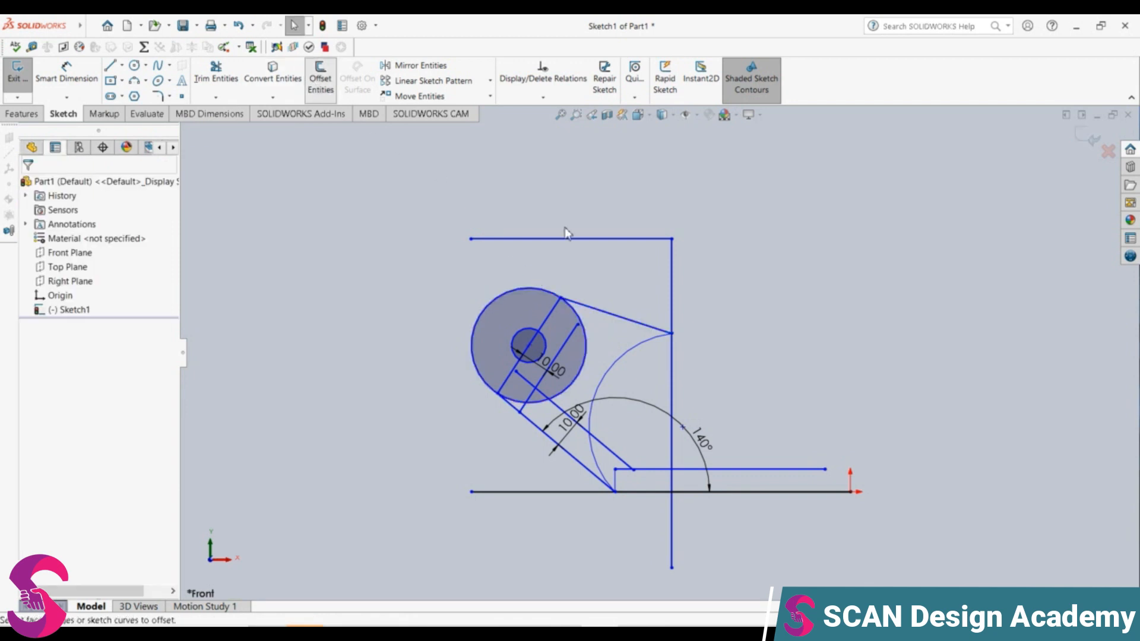
pyautogui.click(624, 318)
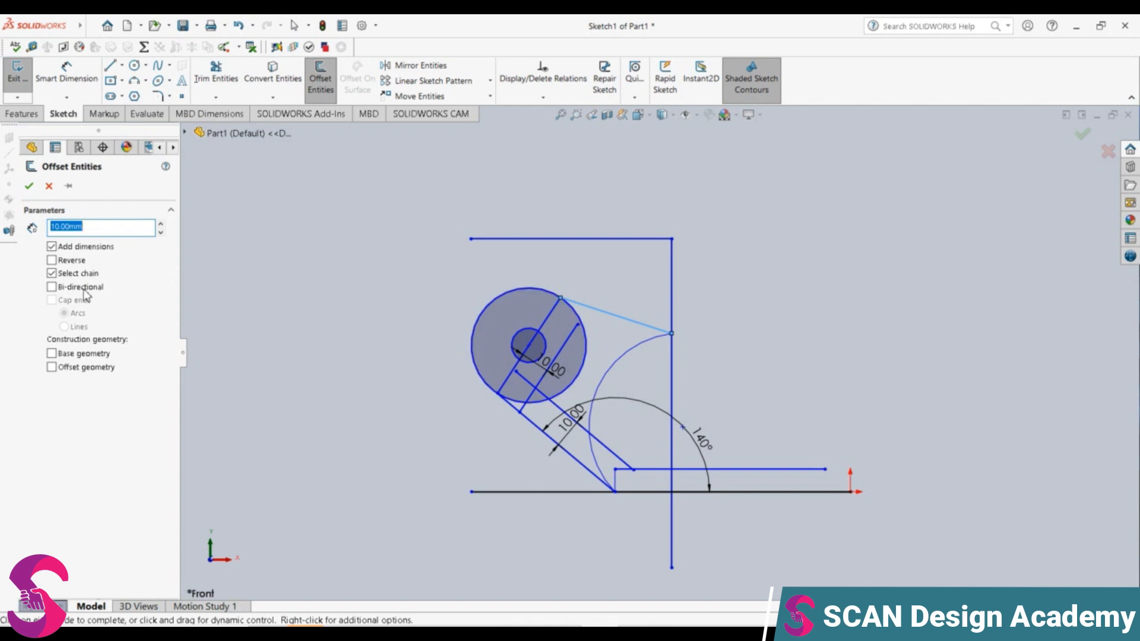
pyautogui.click(52, 260)
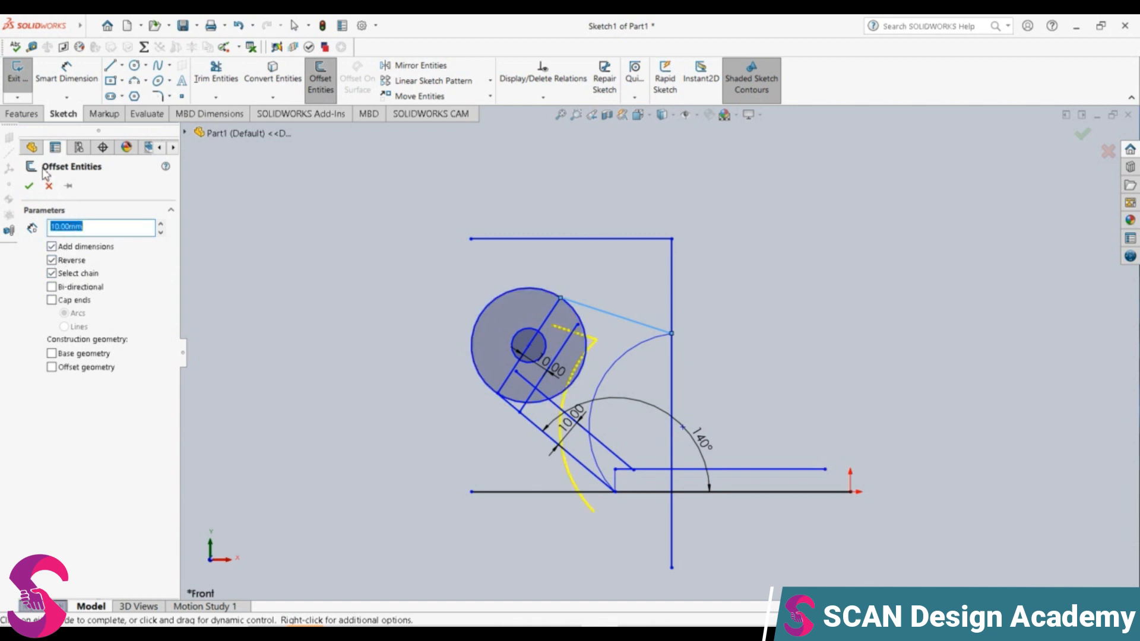
pyautogui.click(29, 187)
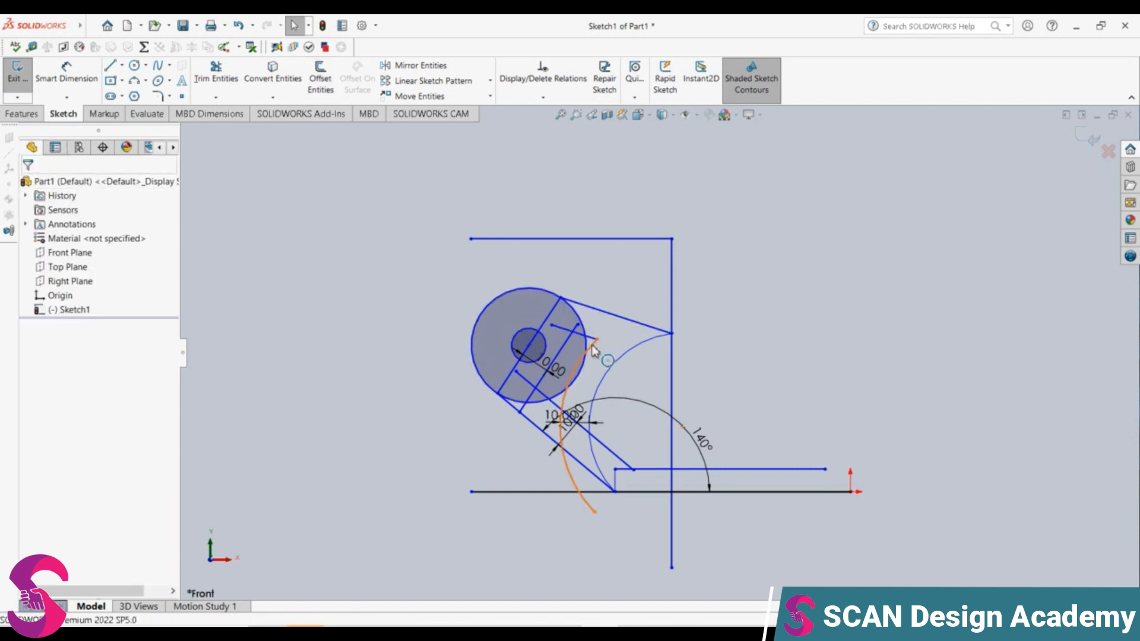
# Delete the 10 mm dimension inside the boss and the offset copy of the connecting arc
pyautogui.click(576, 374)
pyautogui.press('Escape')
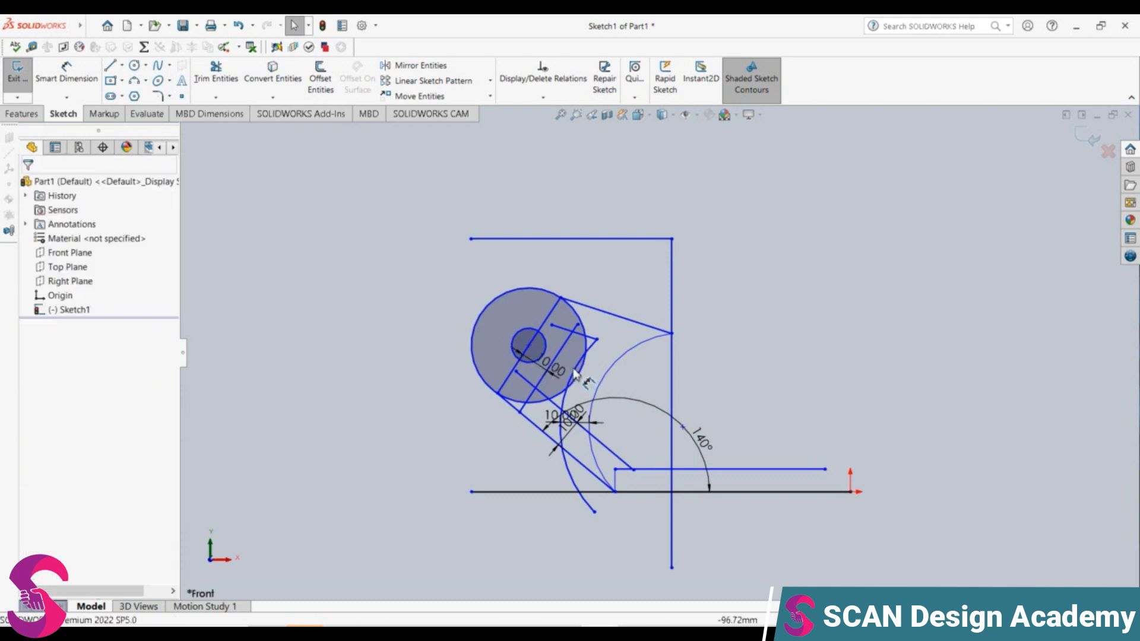
pyautogui.click(566, 369)
pyautogui.press('Delete')
pyautogui.click(573, 375)
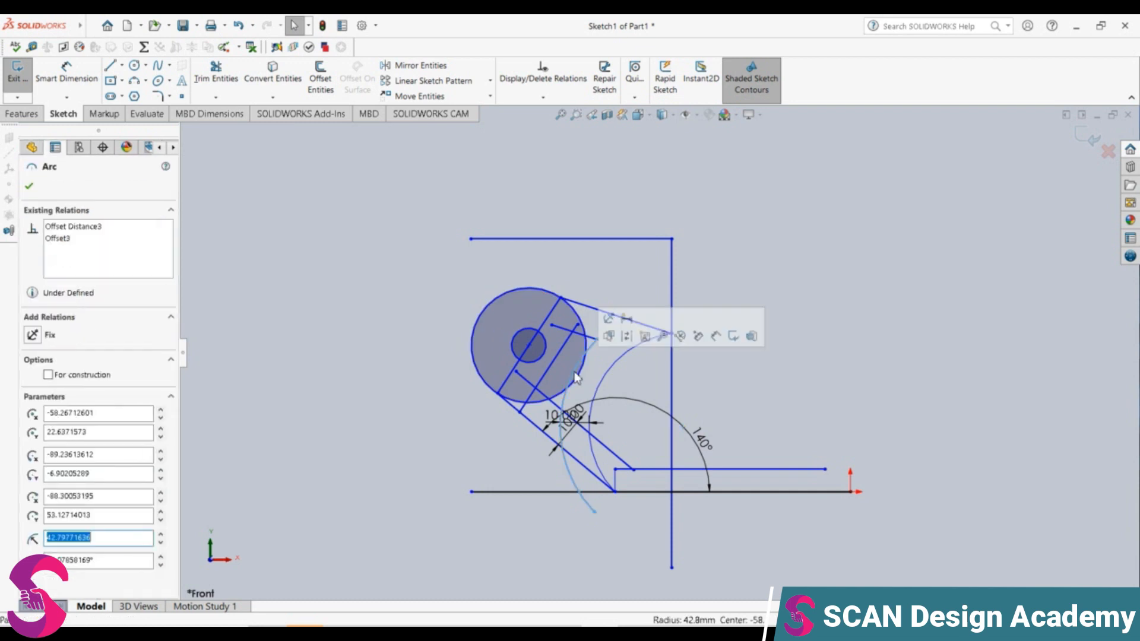
pyautogui.press('Delete')
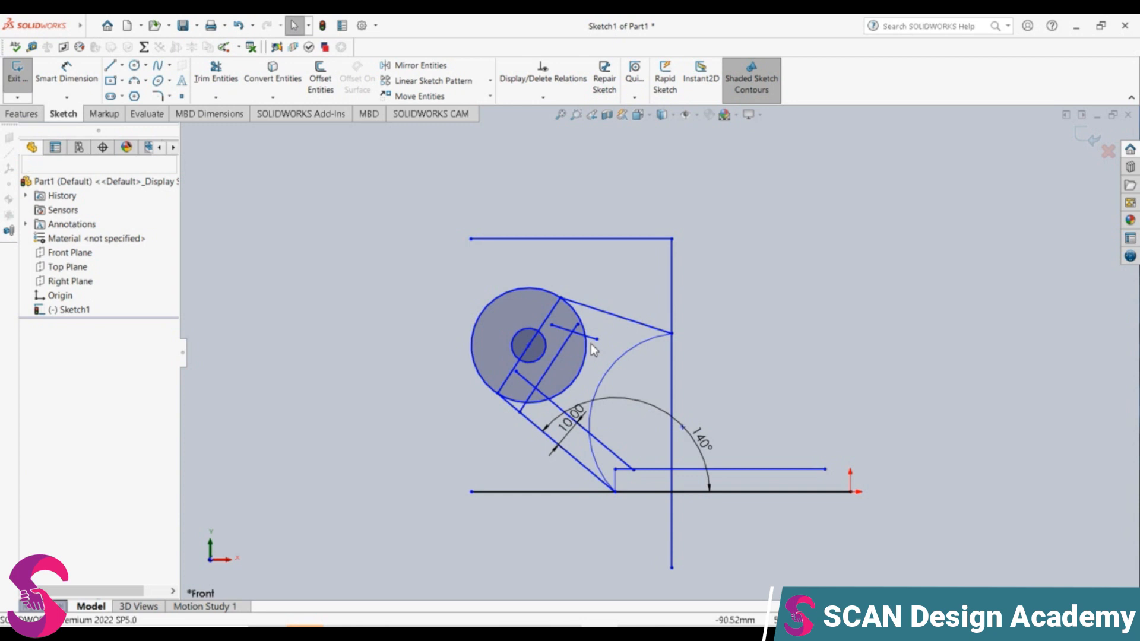
# Set the length of the short line offset from the upper slanted line to 100 mm
pyautogui.click(577, 329)
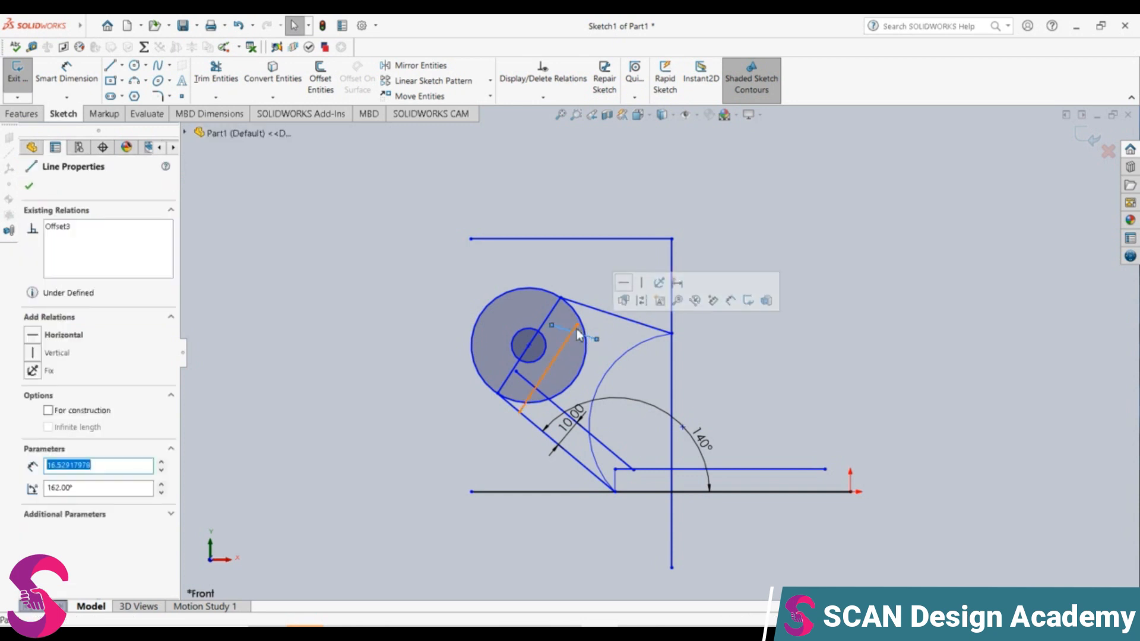
pyautogui.write('10')
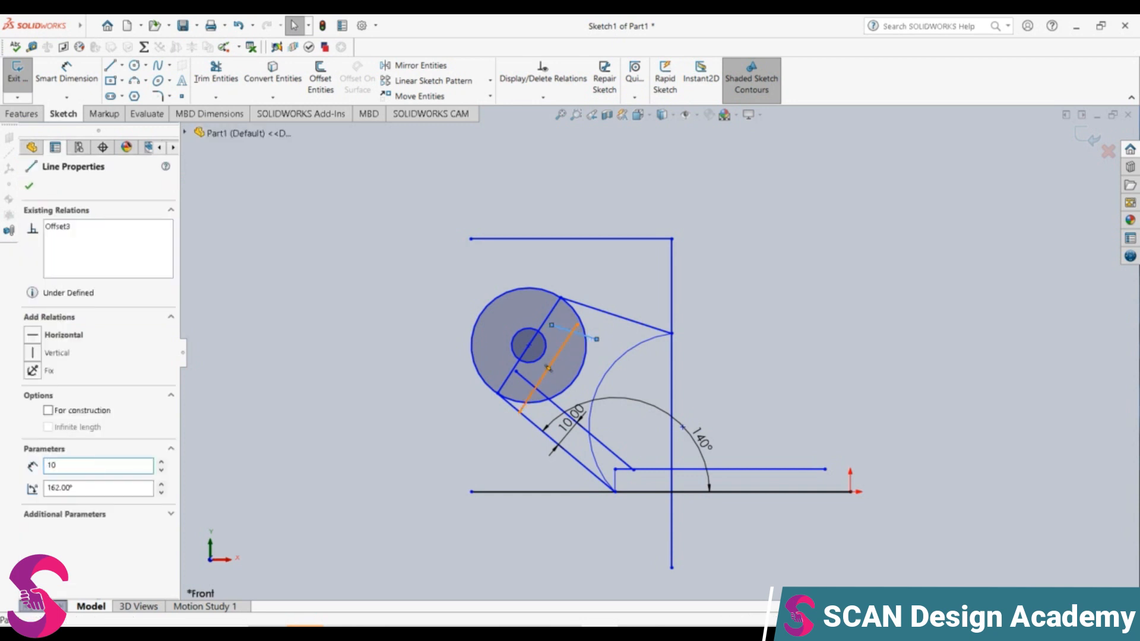
pyautogui.write('0')
pyautogui.press('Return')
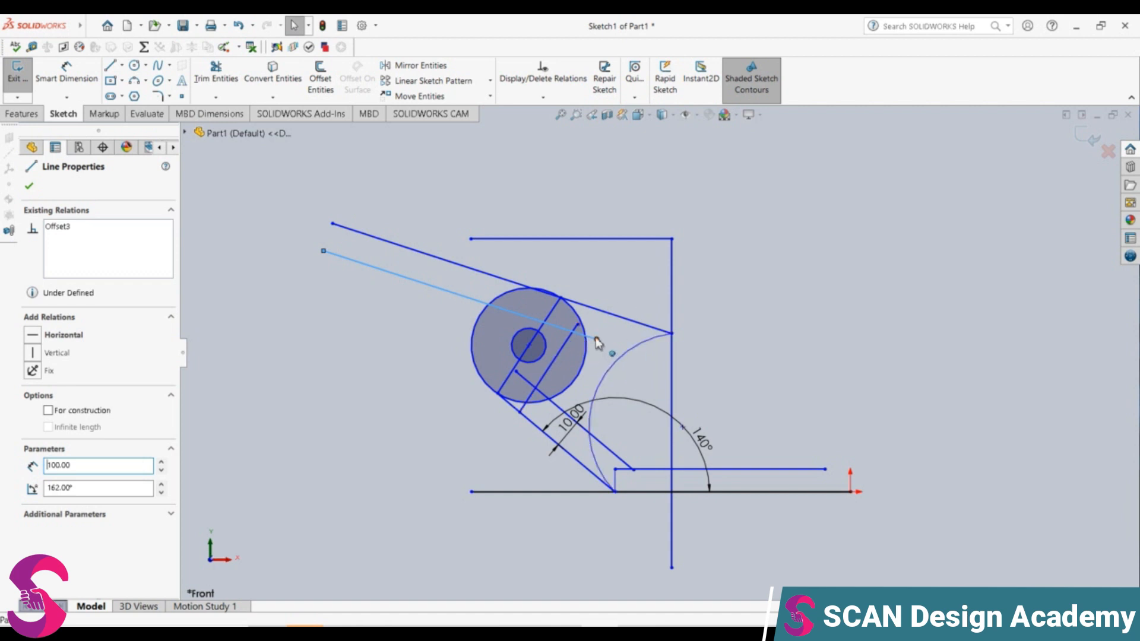
# Draw a line about 11.8 mm long continuing the upper offset line from its lower end to the connecting arc
pyautogui.click(112, 67)
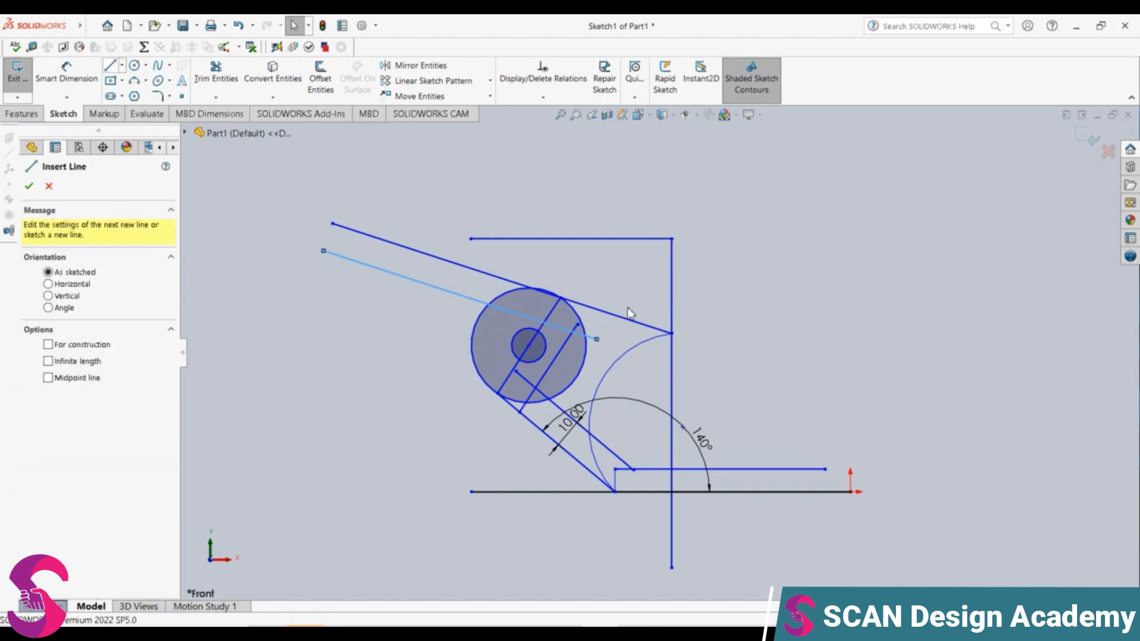
pyautogui.click(597, 339)
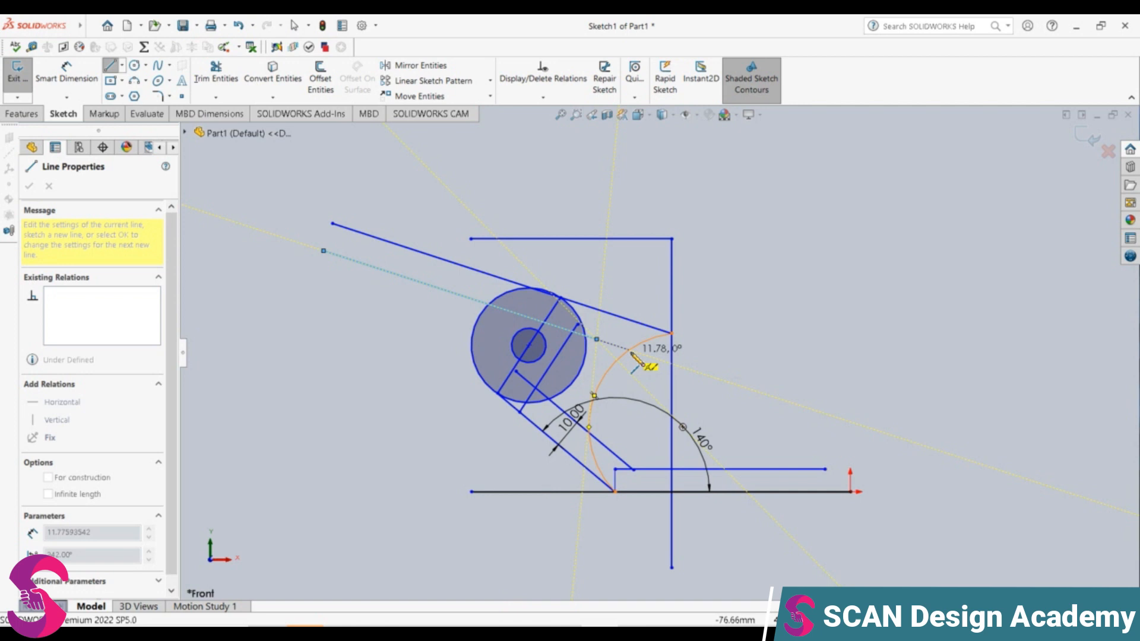
pyautogui.click(629, 350)
pyautogui.press('Escape')
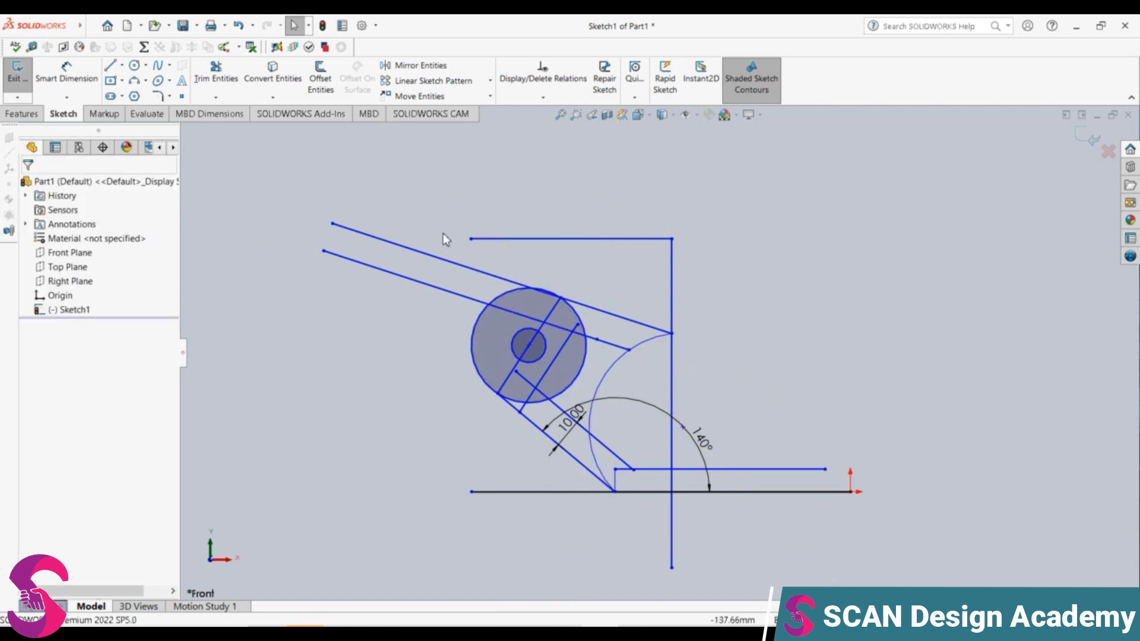
# Try to offset the connecting arc 10 mm toward the boss with the direction reversed
pyautogui.click(320, 78)
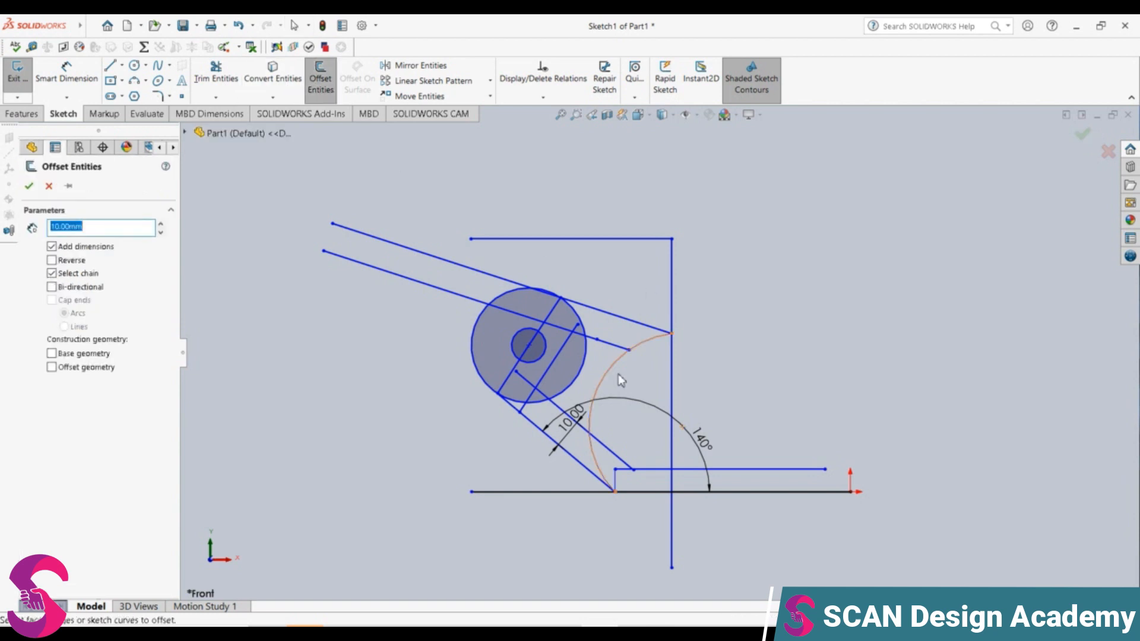
pyautogui.click(604, 384)
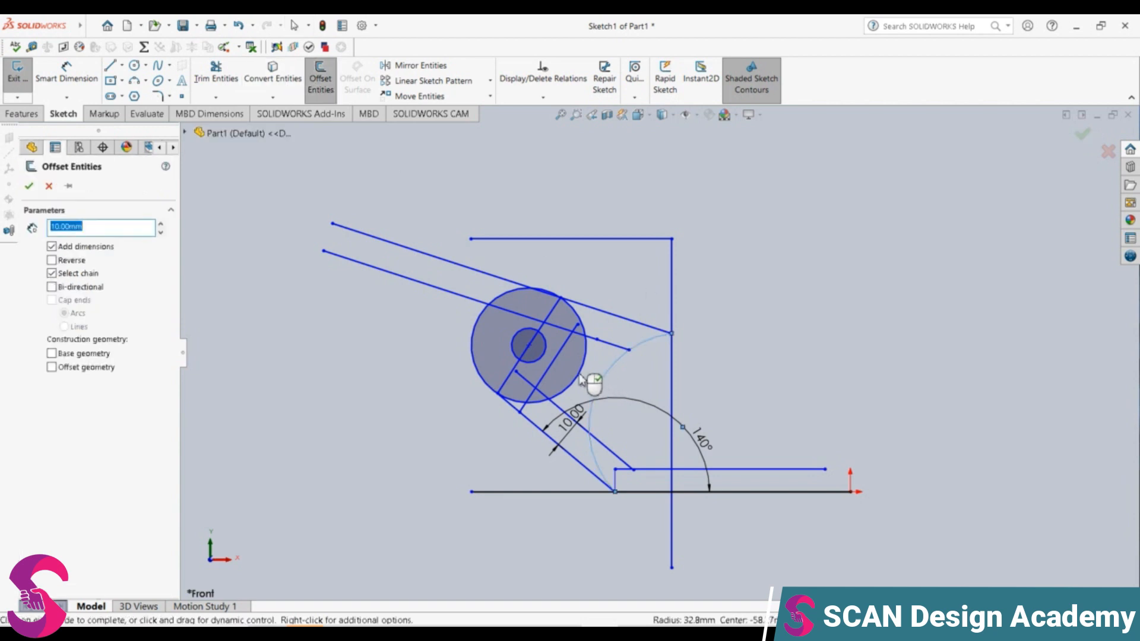
pyautogui.click(52, 260)
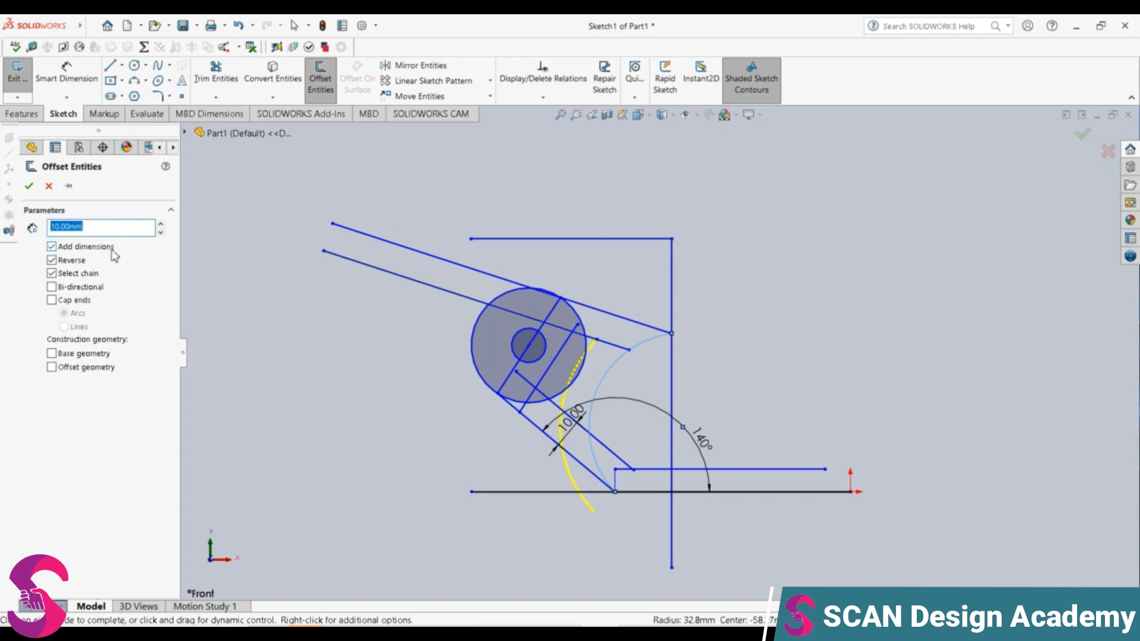
pyautogui.click(29, 185)
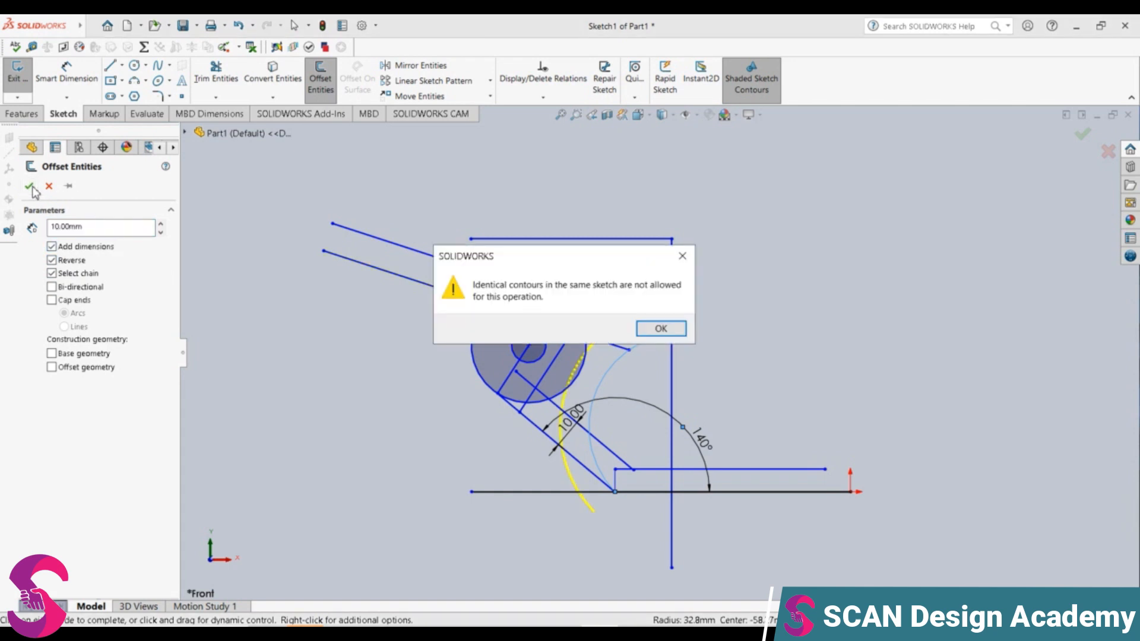
pyautogui.click(661, 328)
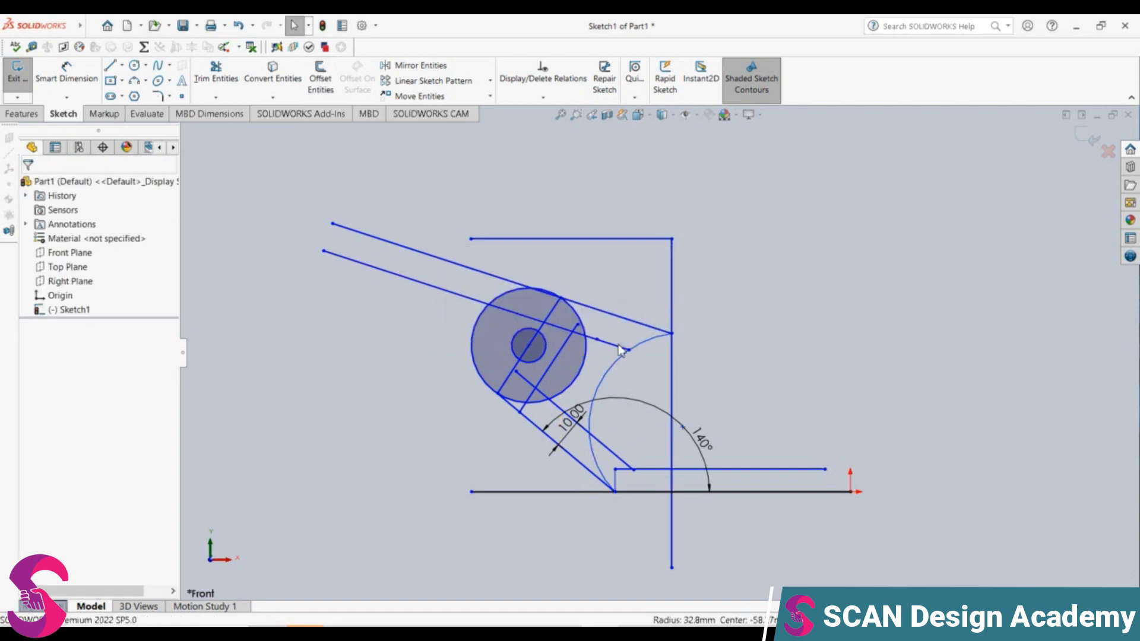
# Try to offset the connecting arc 10 mm with its base geometry turned into construction geometry
pyautogui.click(605, 374)
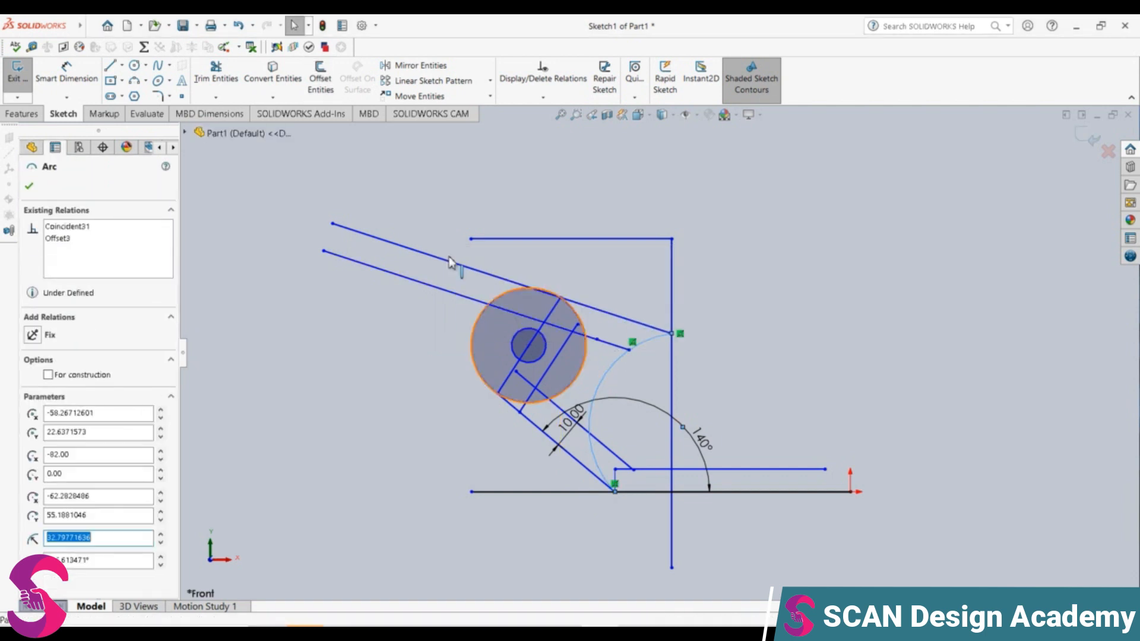
pyautogui.click(321, 78)
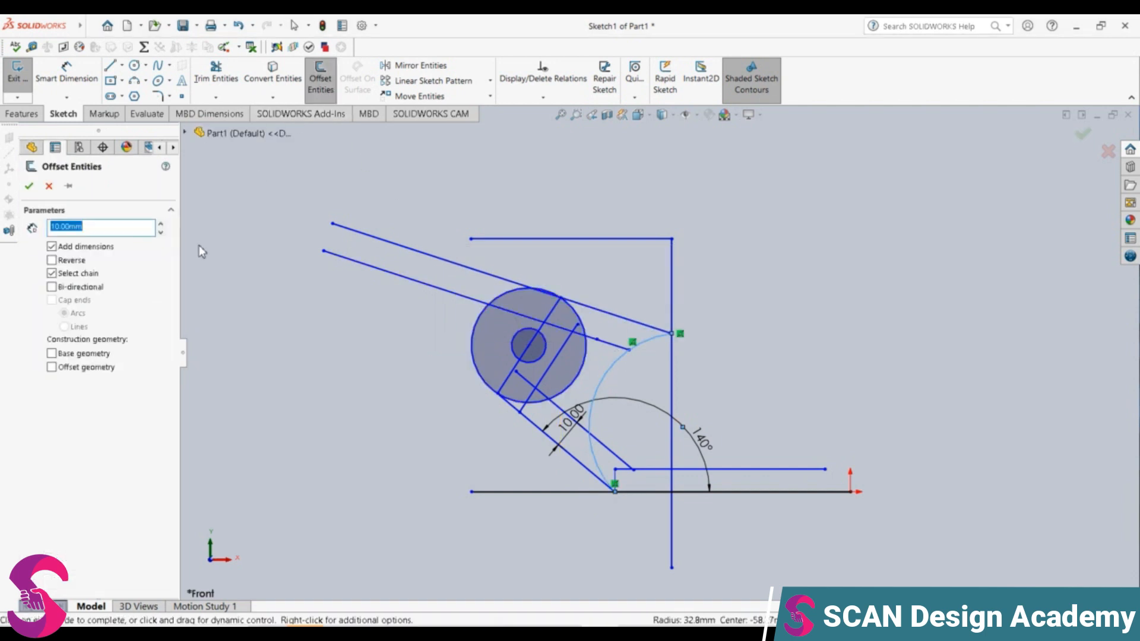
pyautogui.click(51, 353)
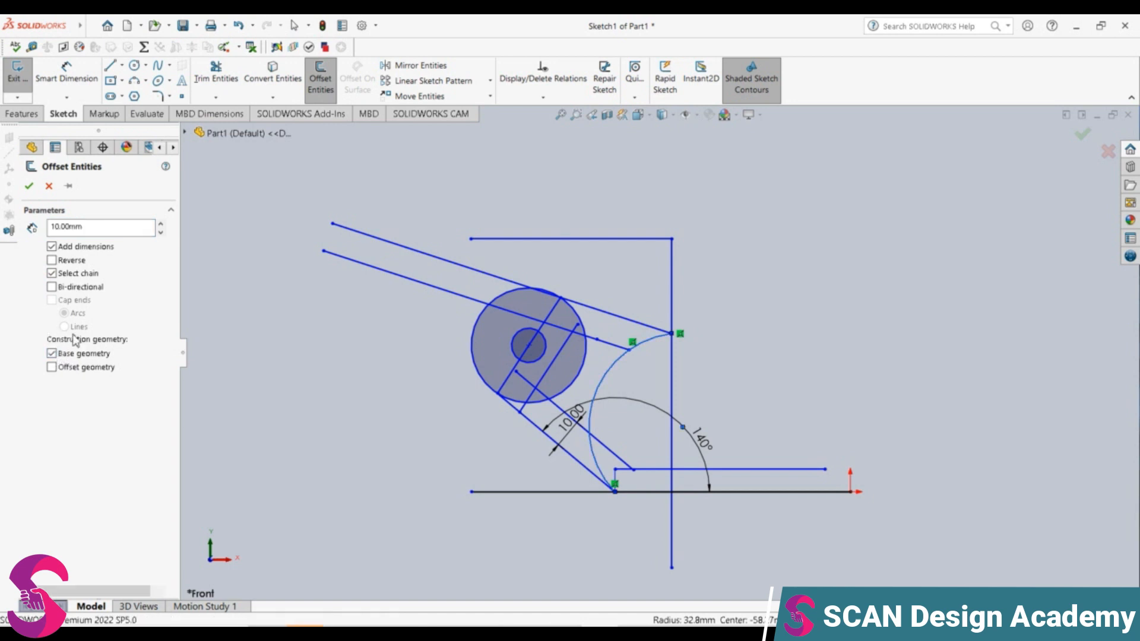
pyautogui.click(402, 296)
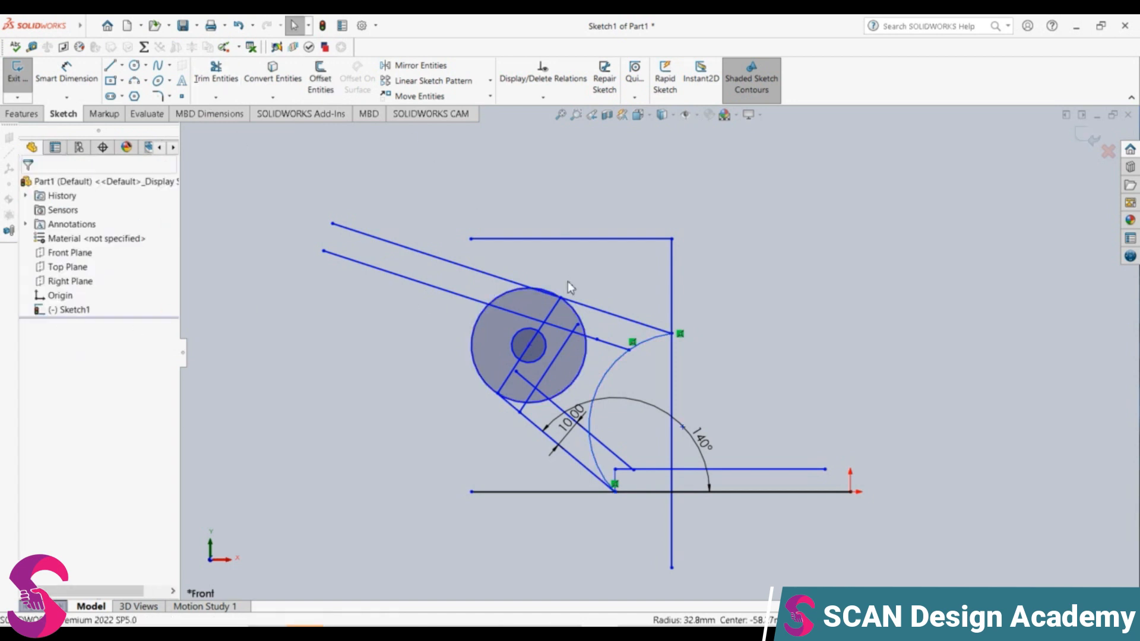
# Try a 10 mm bi-directional construction offset of the connecting arc alone, with line end caps, and undo it
pyautogui.click(600, 392)
pyautogui.click(320, 83)
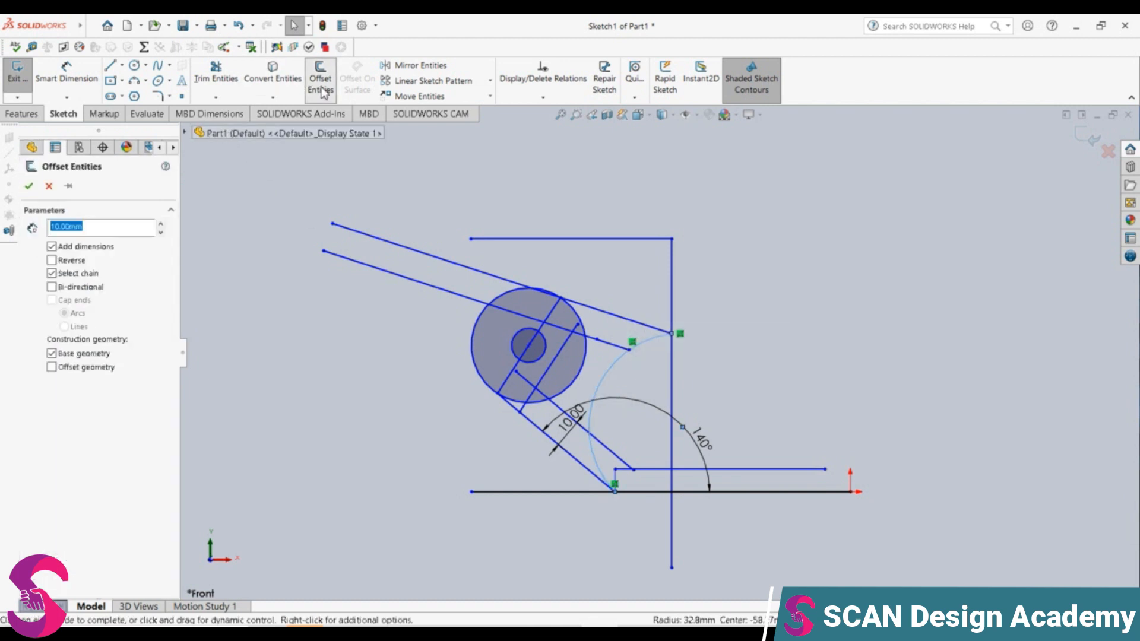
pyautogui.click(52, 261)
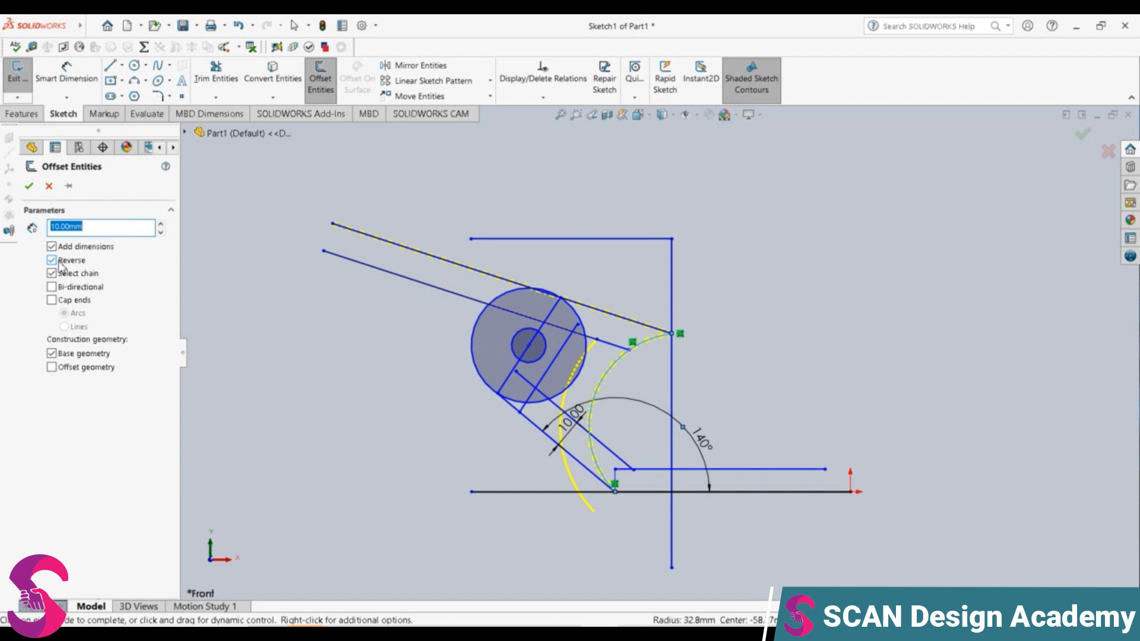
pyautogui.click(53, 300)
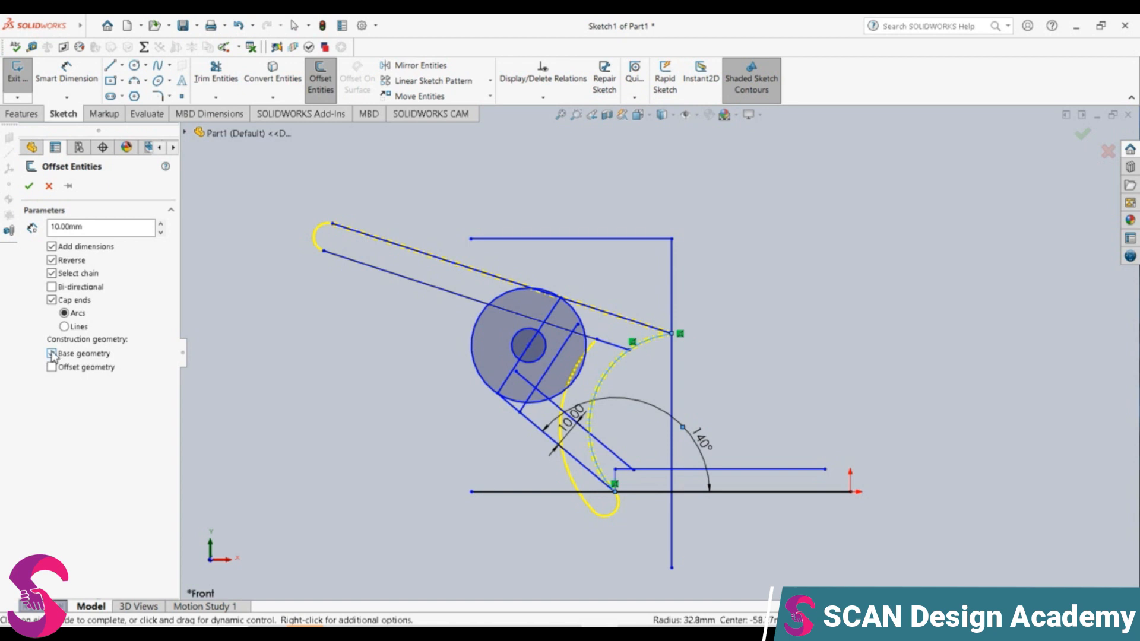
pyautogui.click(64, 327)
pyautogui.click(51, 288)
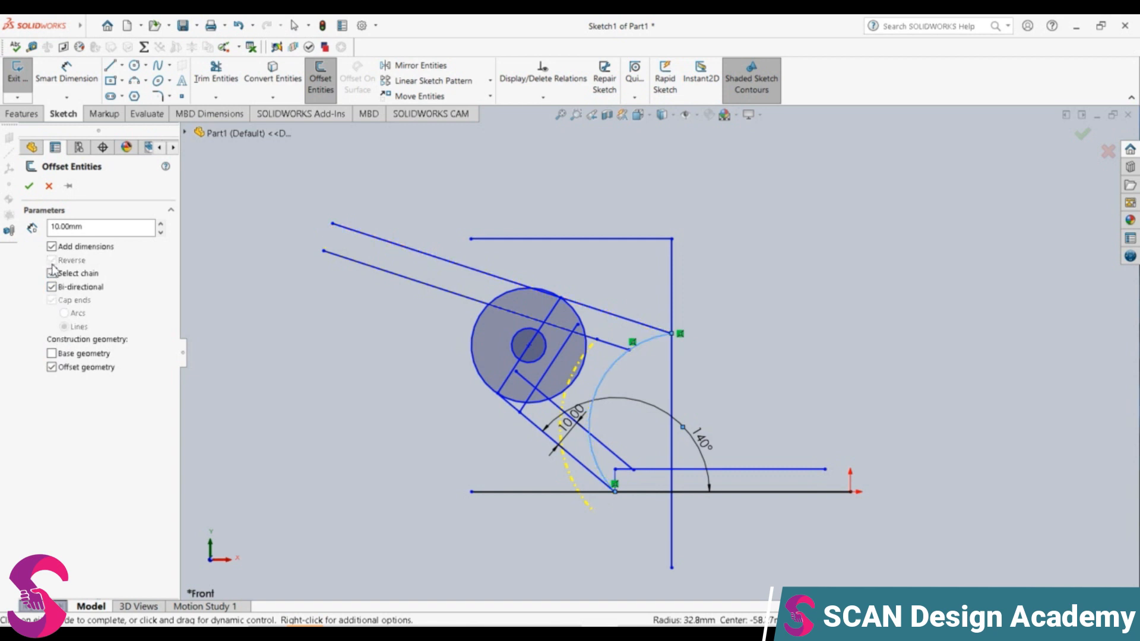
pyautogui.click(53, 274)
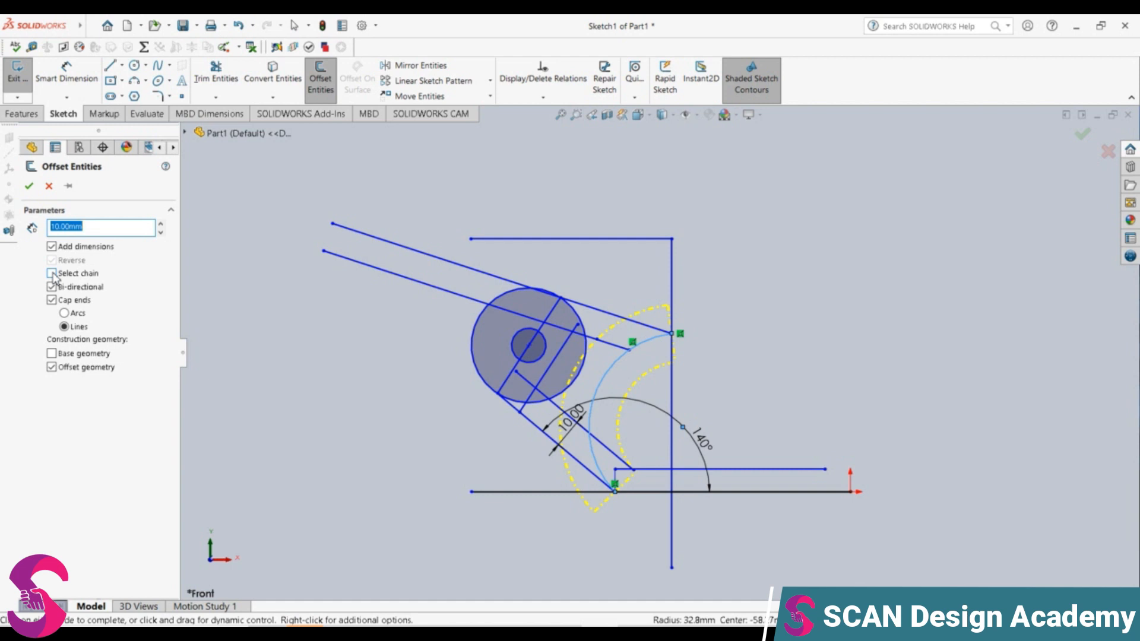
pyautogui.click(29, 187)
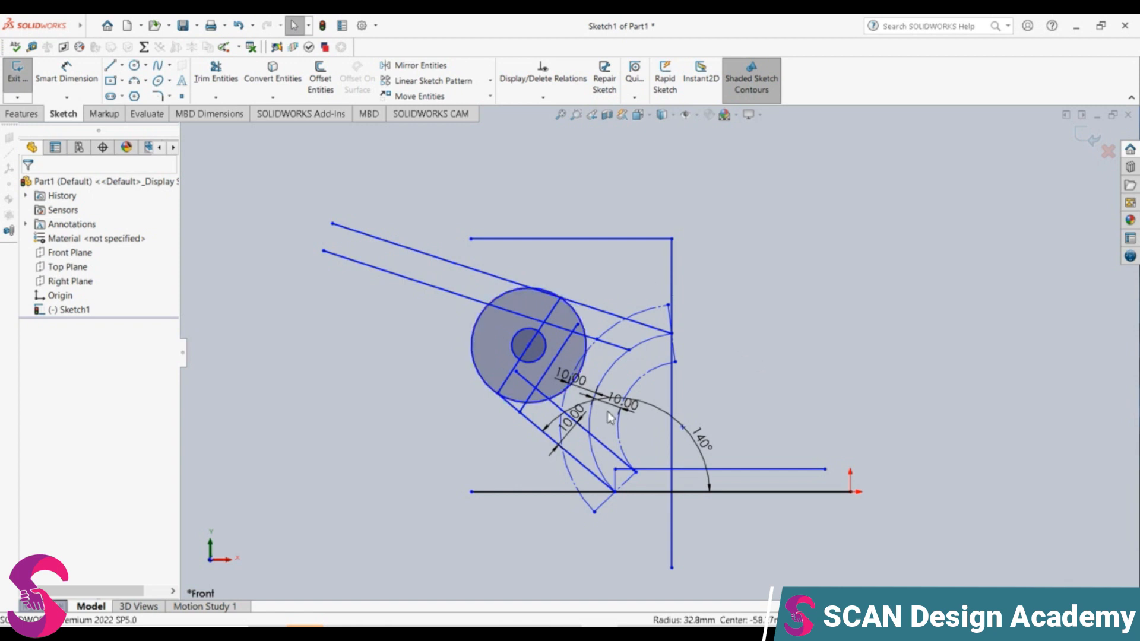
pyautogui.scroll(-5, 607, 412)
pyautogui.scroll(-2, 573, 352)
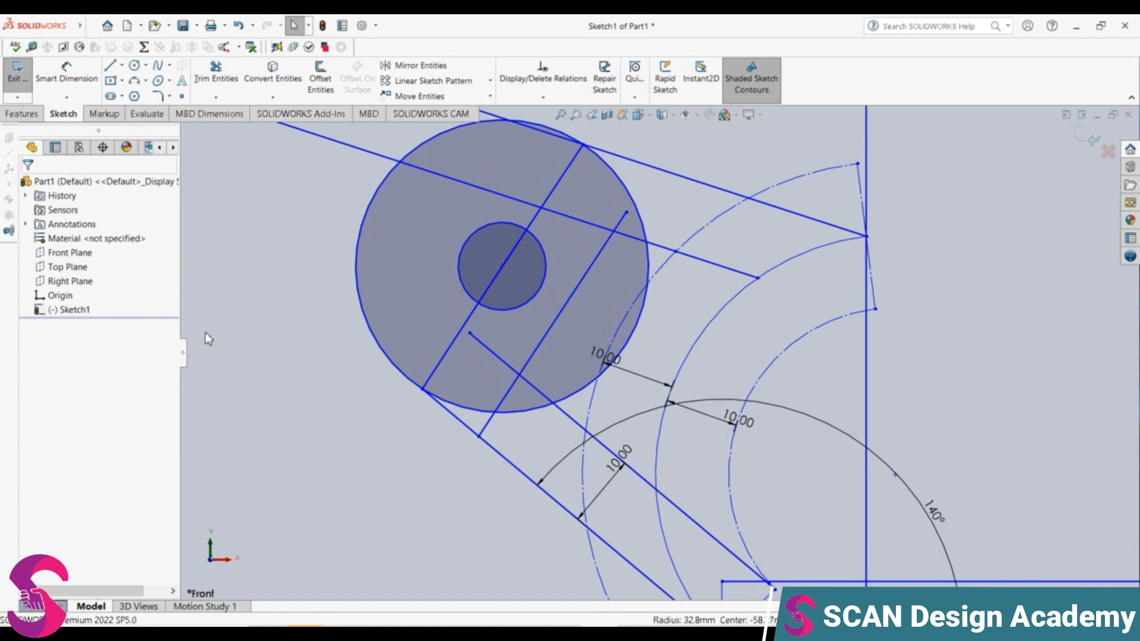
pyautogui.hotkey('ctrl', 'z')
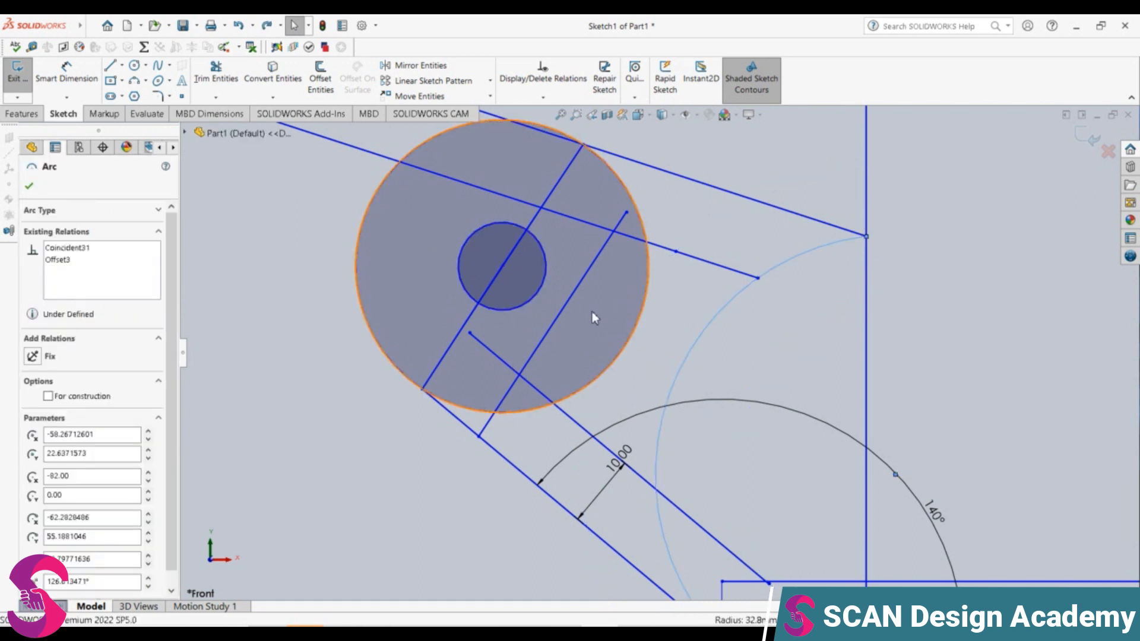
# Offset only the connecting arc 10 mm toward the boss as construction geometry, in one reversed direction with line end caps
pyautogui.click(684, 369)
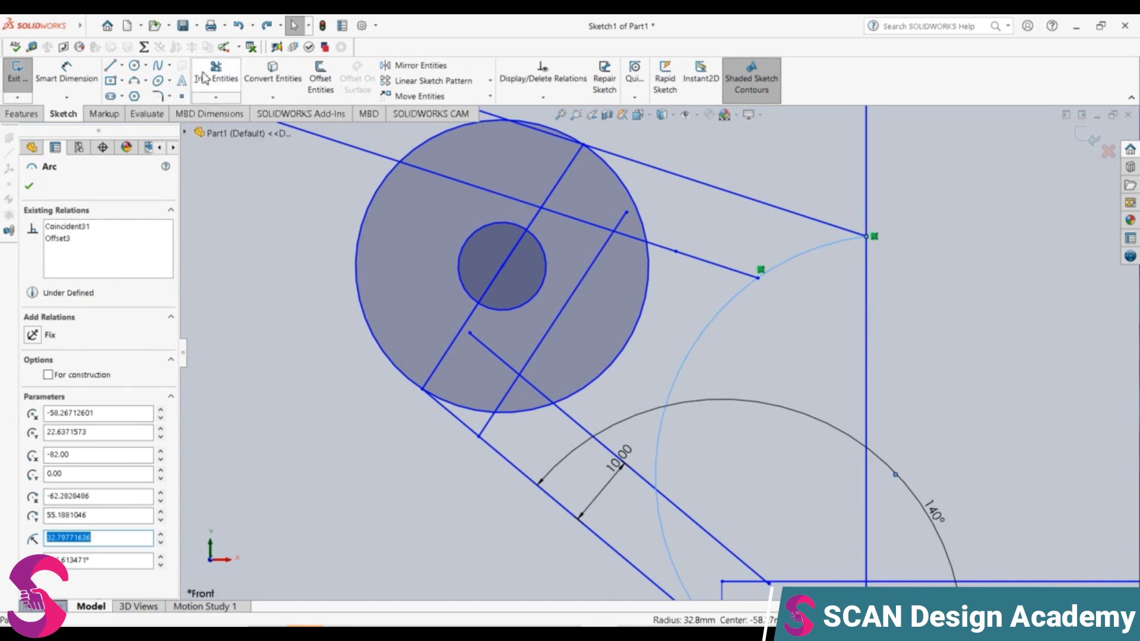
pyautogui.click(320, 79)
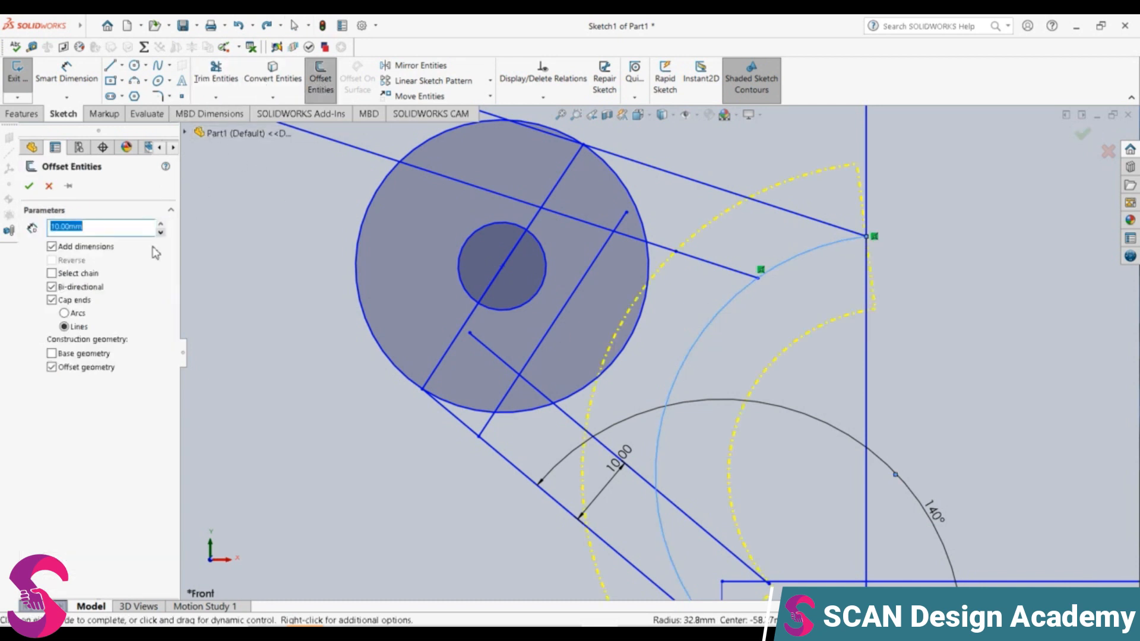
pyautogui.click(52, 288)
pyautogui.click(52, 288)
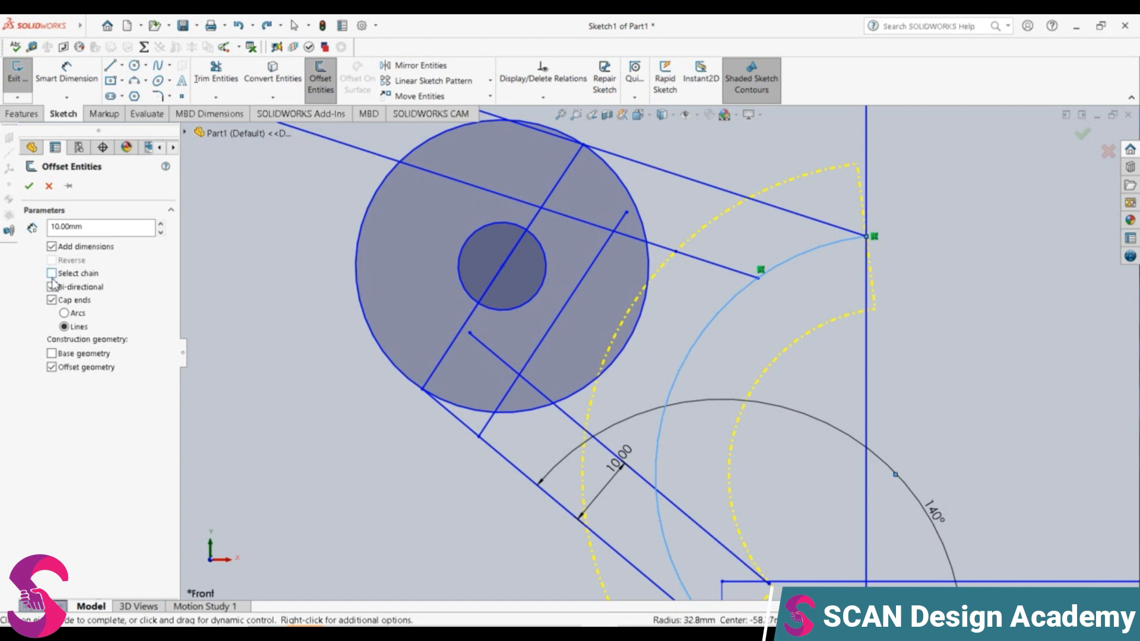
pyautogui.click(52, 288)
pyautogui.click(62, 261)
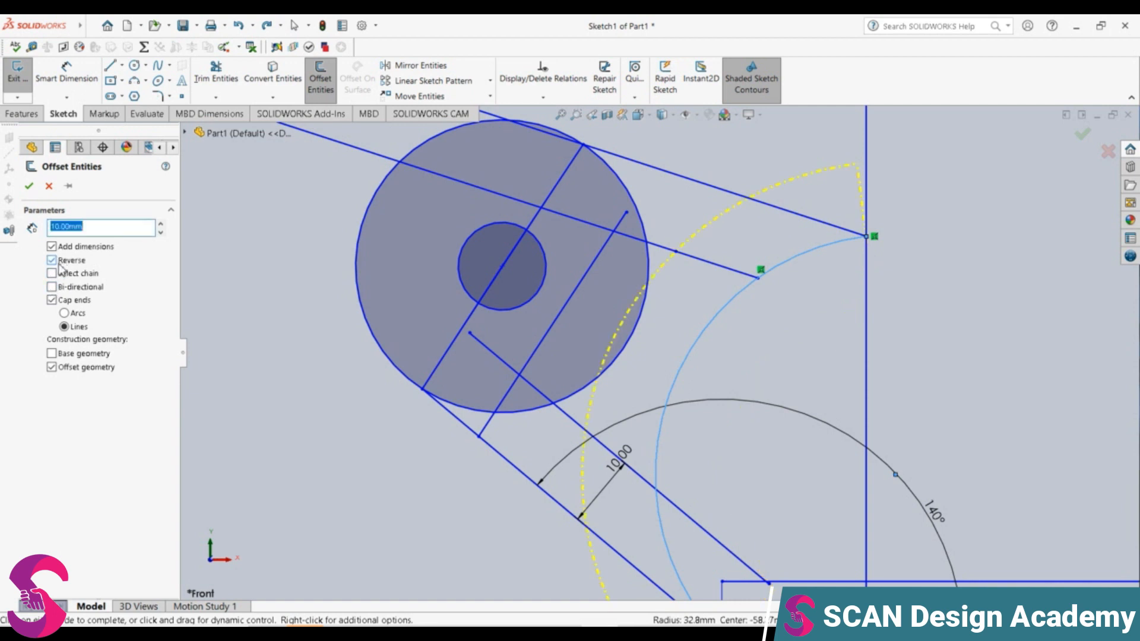
pyautogui.click(28, 188)
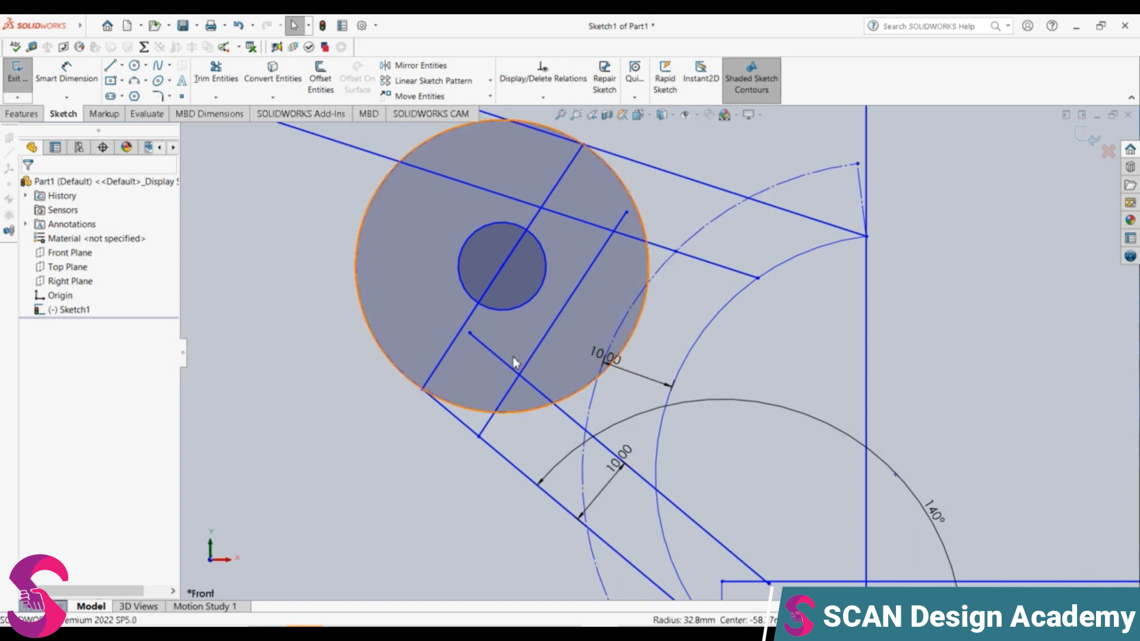
# Trim the offset lines inside the boss back to their intersections, leaving the sharp corners of the inner pocket
pyautogui.click(498, 363)
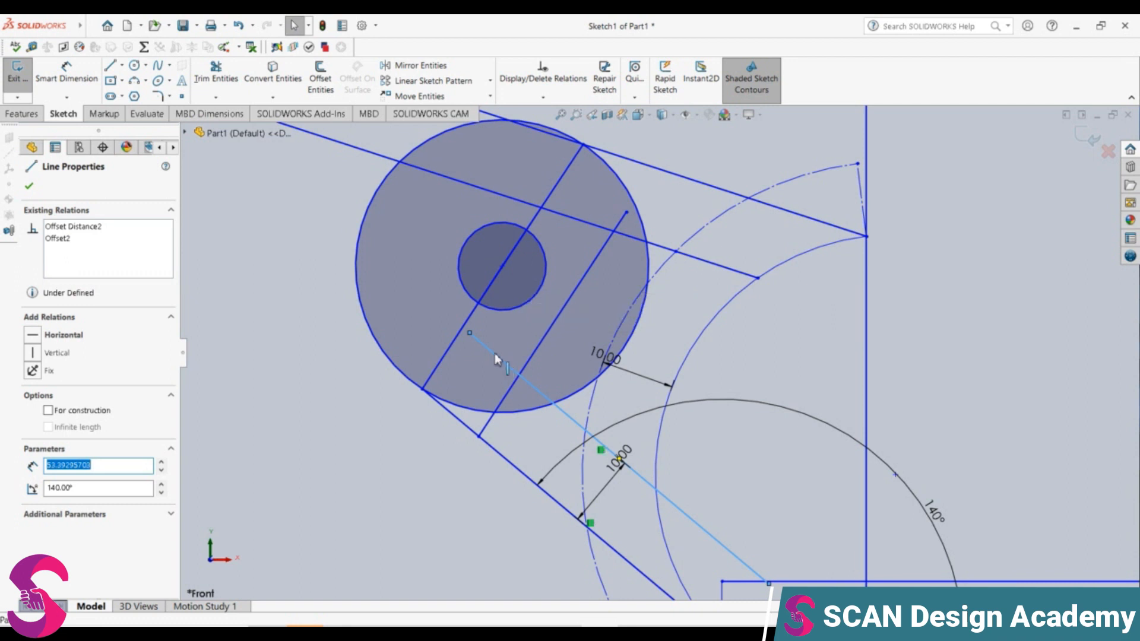
pyautogui.press('Escape')
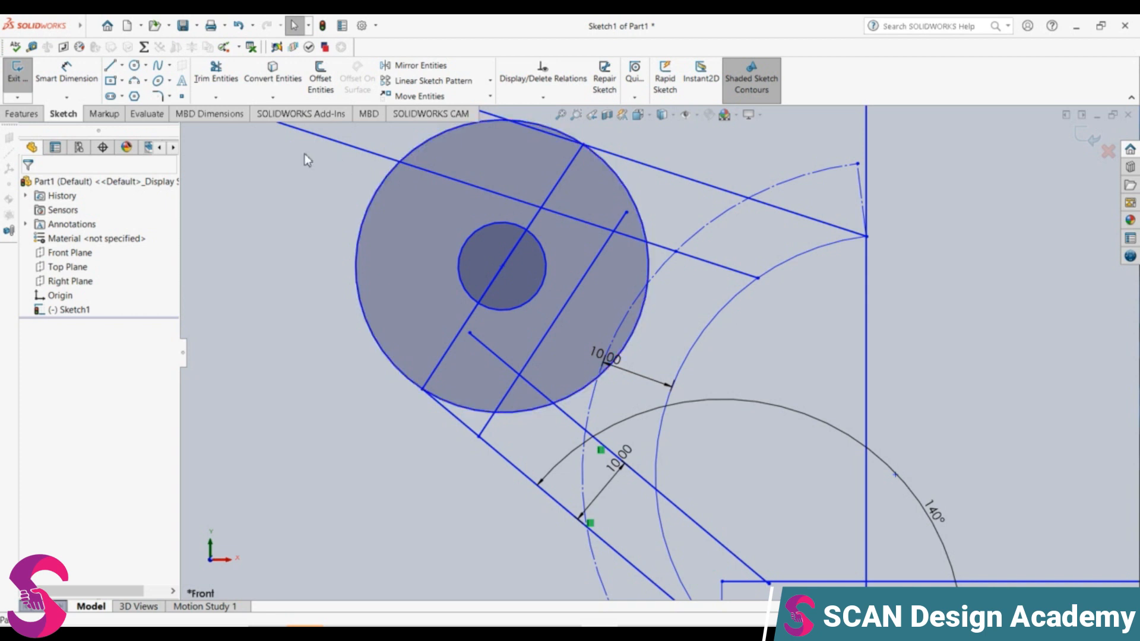
pyautogui.click(223, 89)
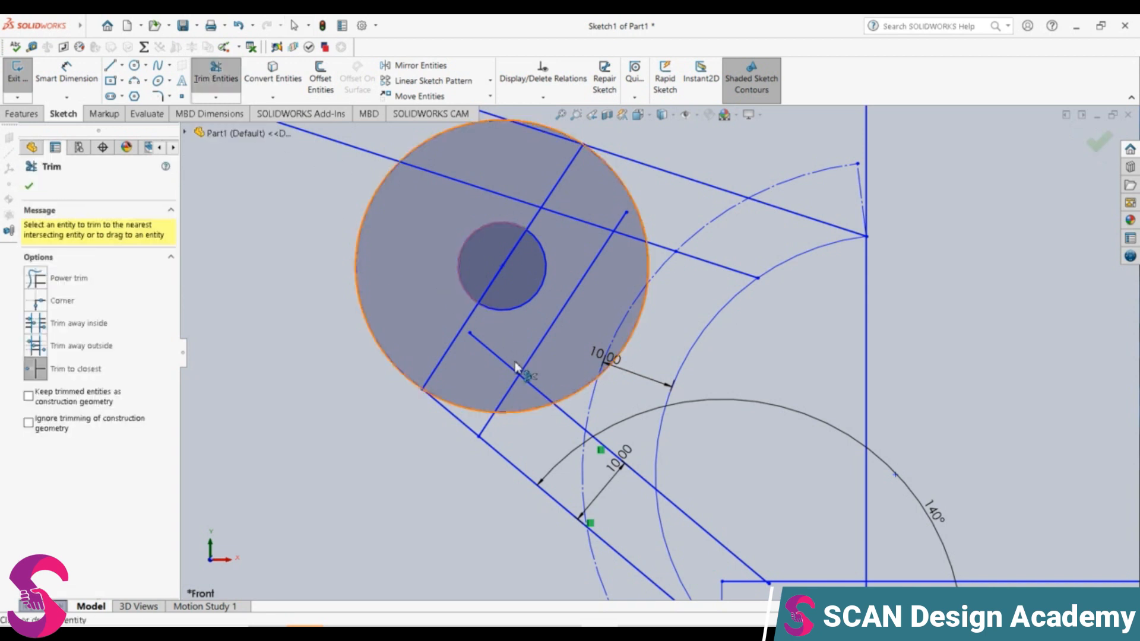
pyautogui.click(582, 222)
pyautogui.click(521, 203)
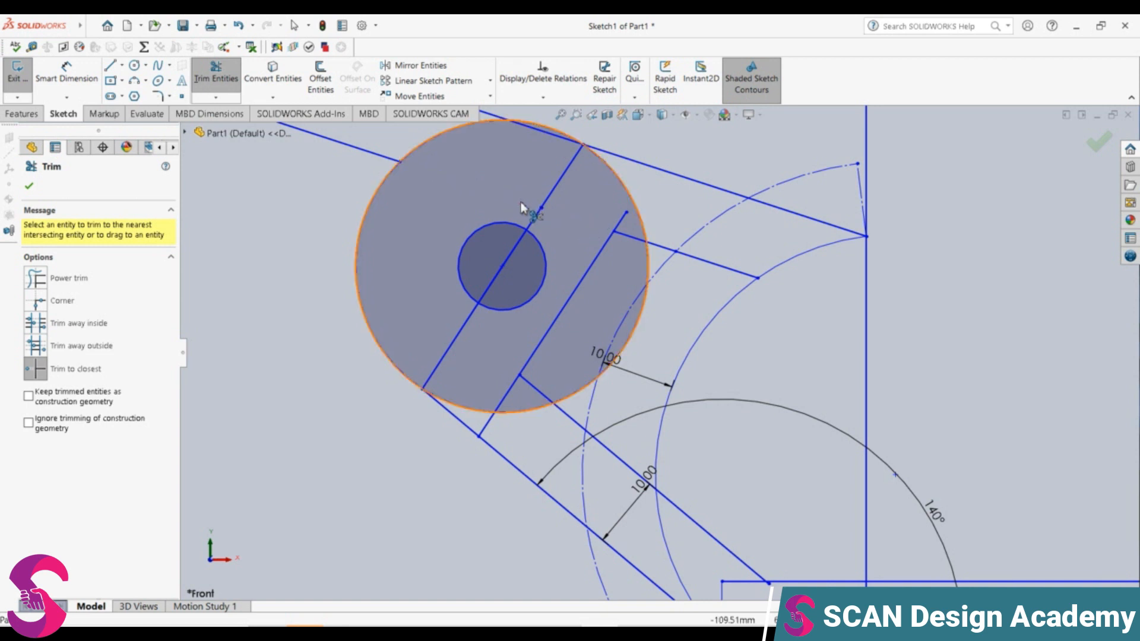
pyautogui.click(620, 224)
pyautogui.click(507, 394)
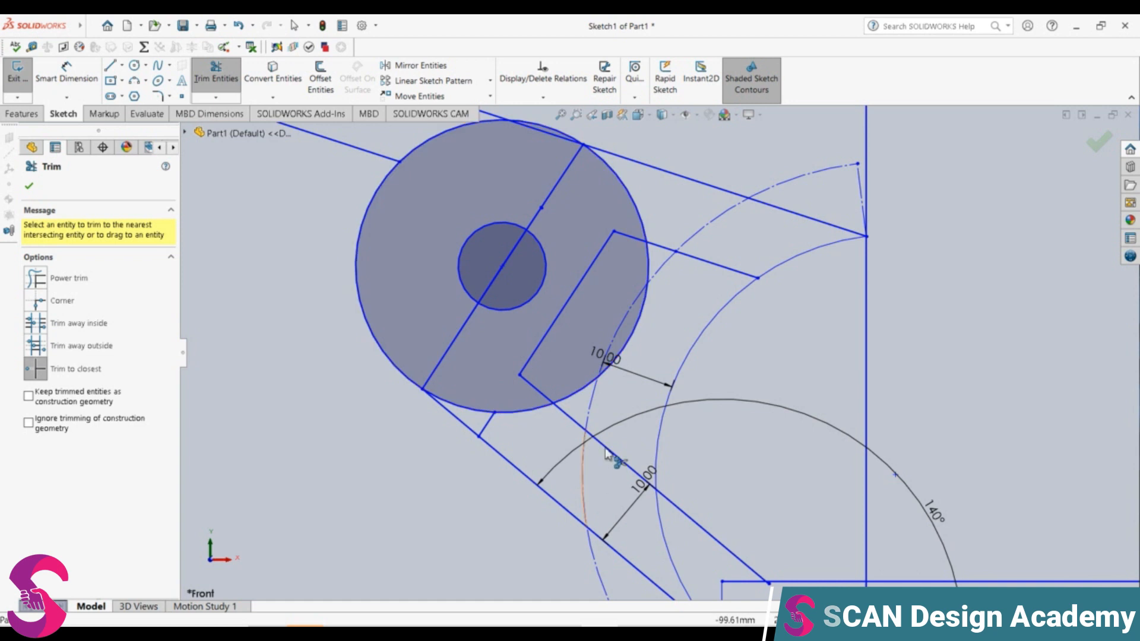
# Trim the connecting arc and the lower offset line where they extend past the inner pocket corners
pyautogui.click(662, 513)
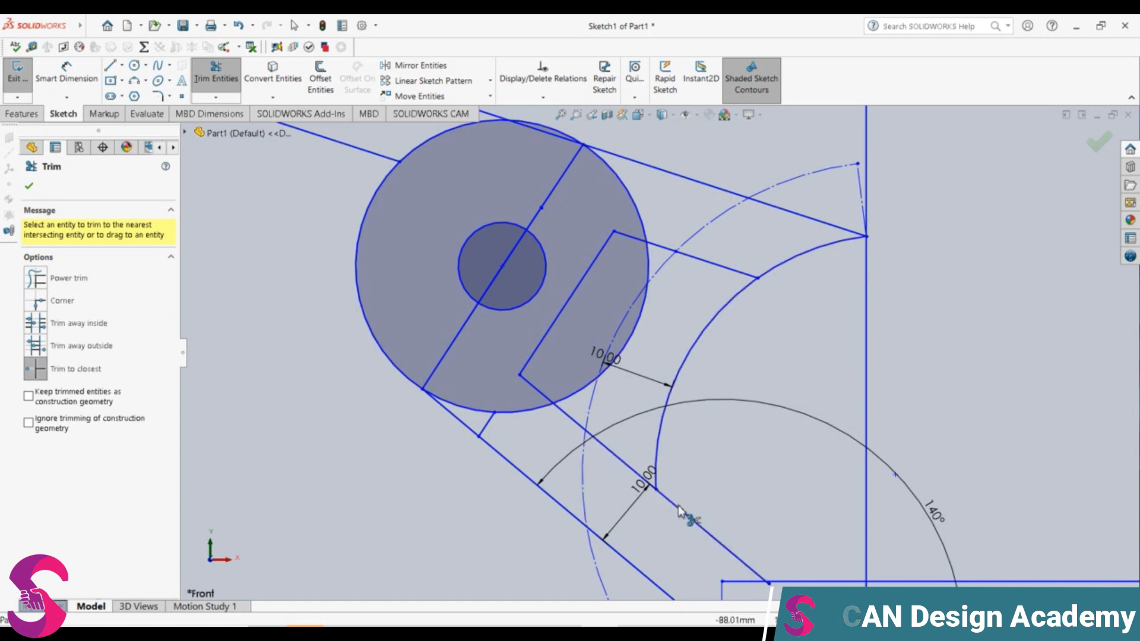
pyautogui.click(680, 509)
pyautogui.click(772, 273)
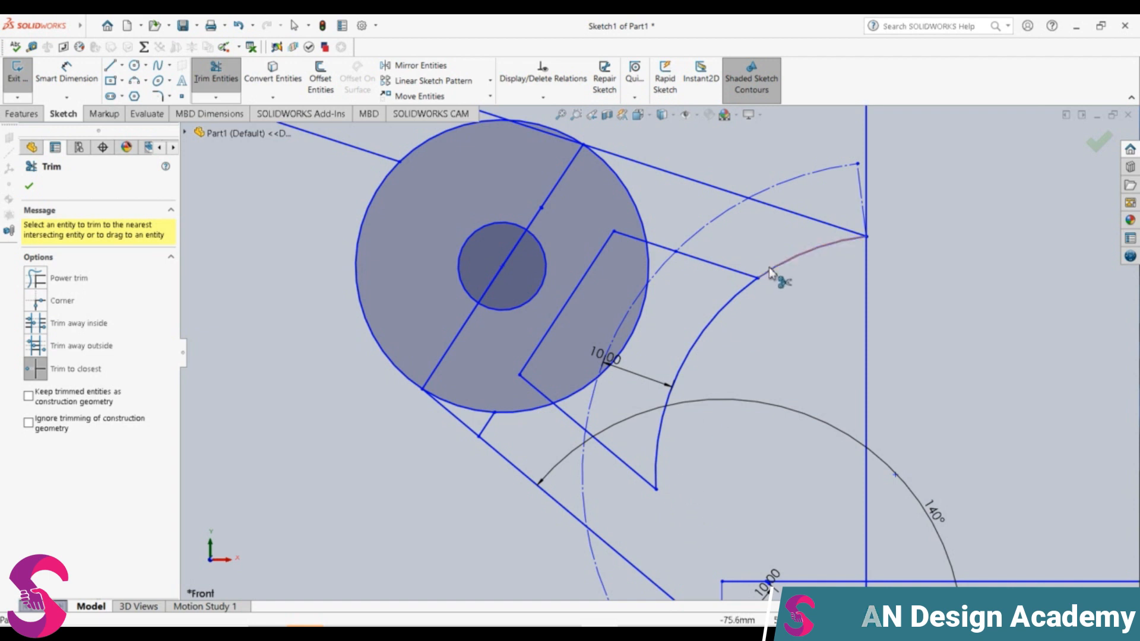
pyautogui.press('Escape')
# Delete the construction offset arc and the cap line at its upper end
pyautogui.click(696, 231)
pyautogui.press('Delete')
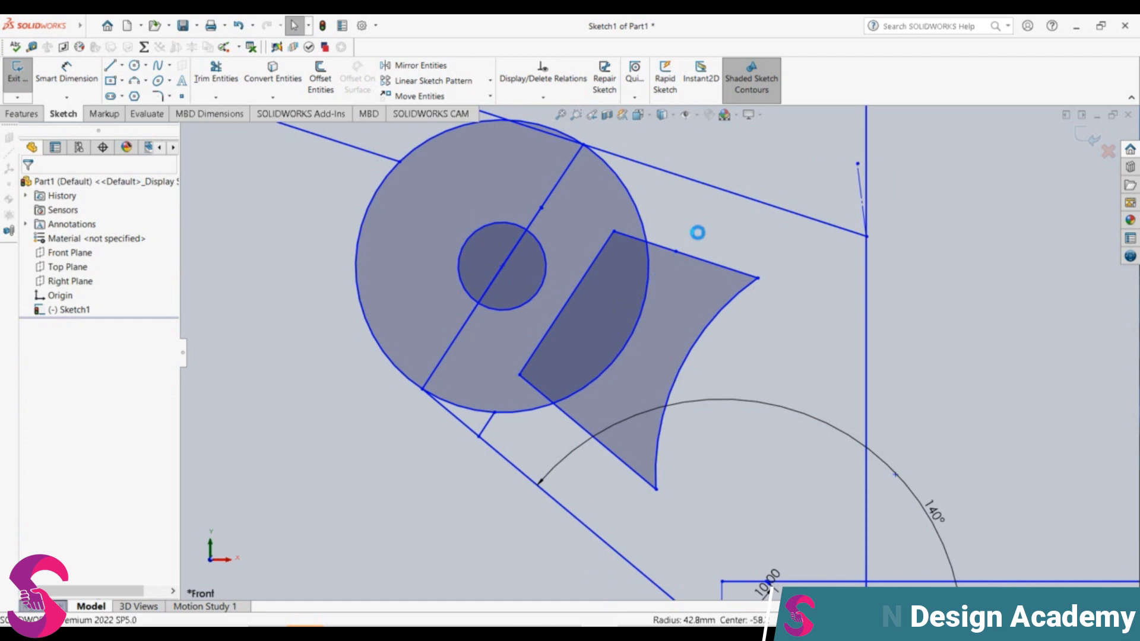
pyautogui.click(862, 191)
pyautogui.press('Delete')
# Delete the short leftover segment below the boss and the leftover upper offset line outside the boss
pyautogui.scroll(-2, 733, 204)
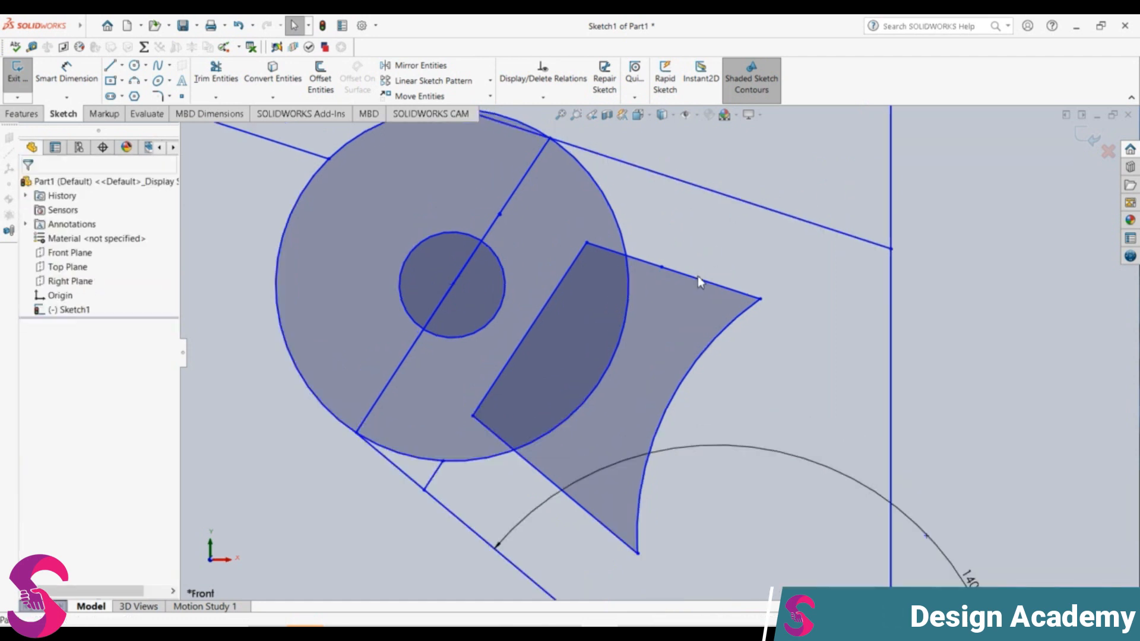
pyautogui.click(430, 477)
pyautogui.press('Delete')
pyautogui.scroll(5, 461, 370)
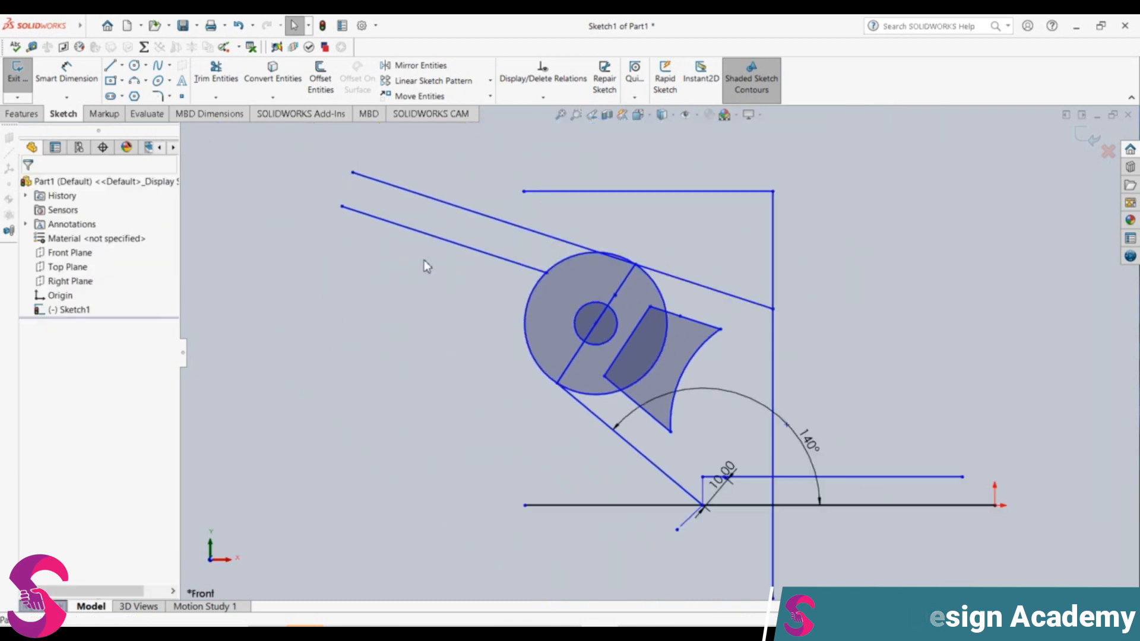
pyautogui.click(471, 248)
pyautogui.press('Delete')
# Trim the upper slanted line's overhang beyond the boss and delete the horizontal line above the boss
pyautogui.scroll(-3, 507, 249)
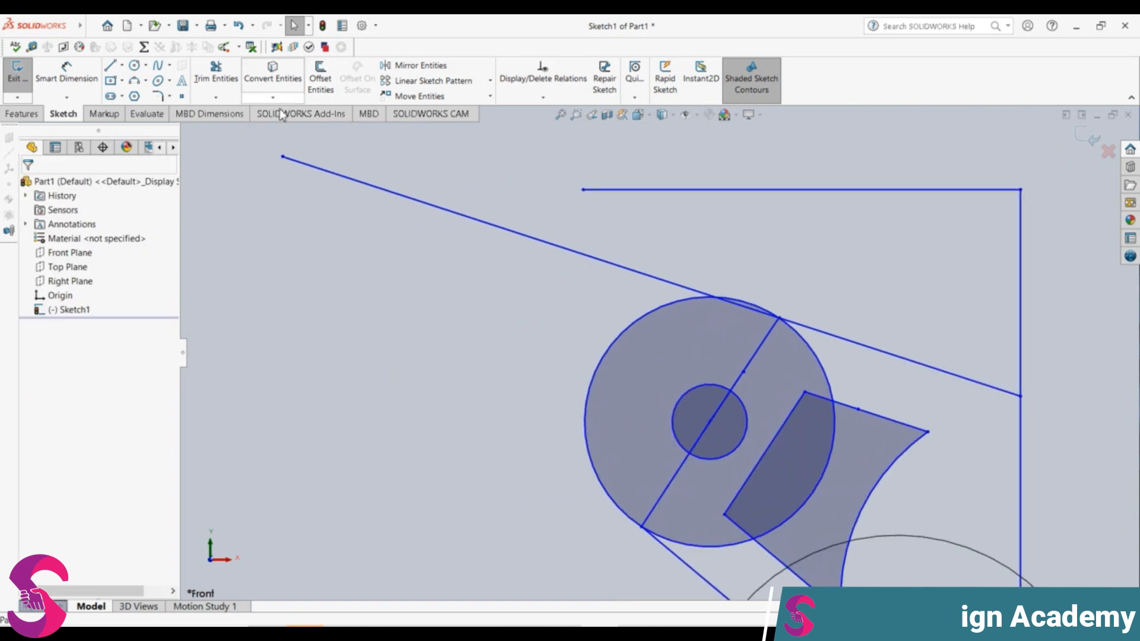
pyautogui.click(214, 85)
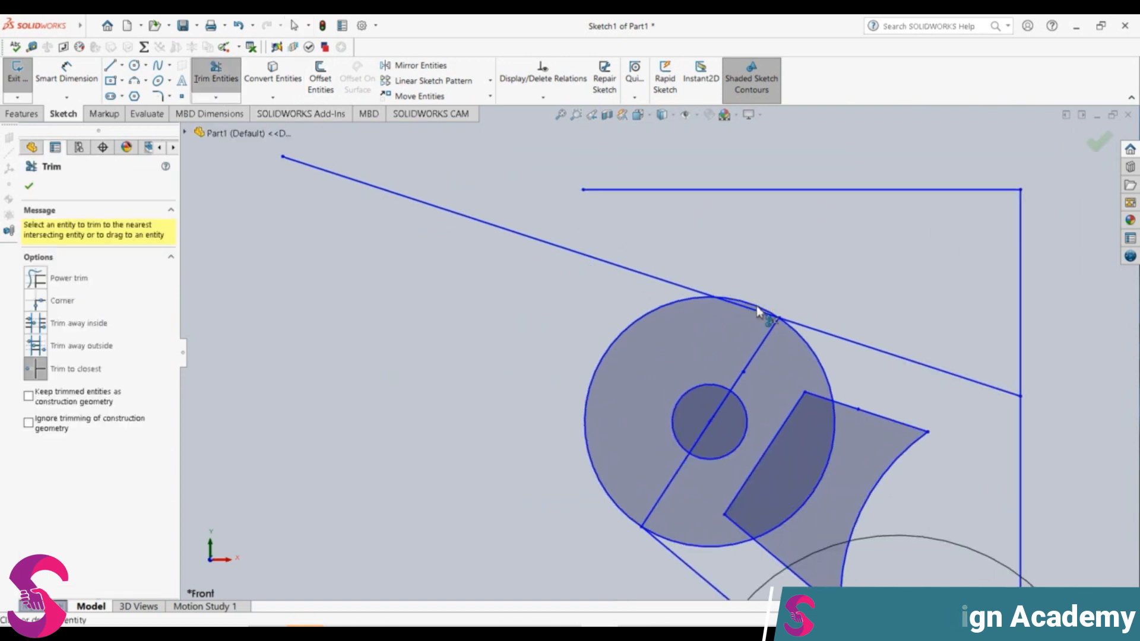
pyautogui.click(671, 285)
pyautogui.press('Escape')
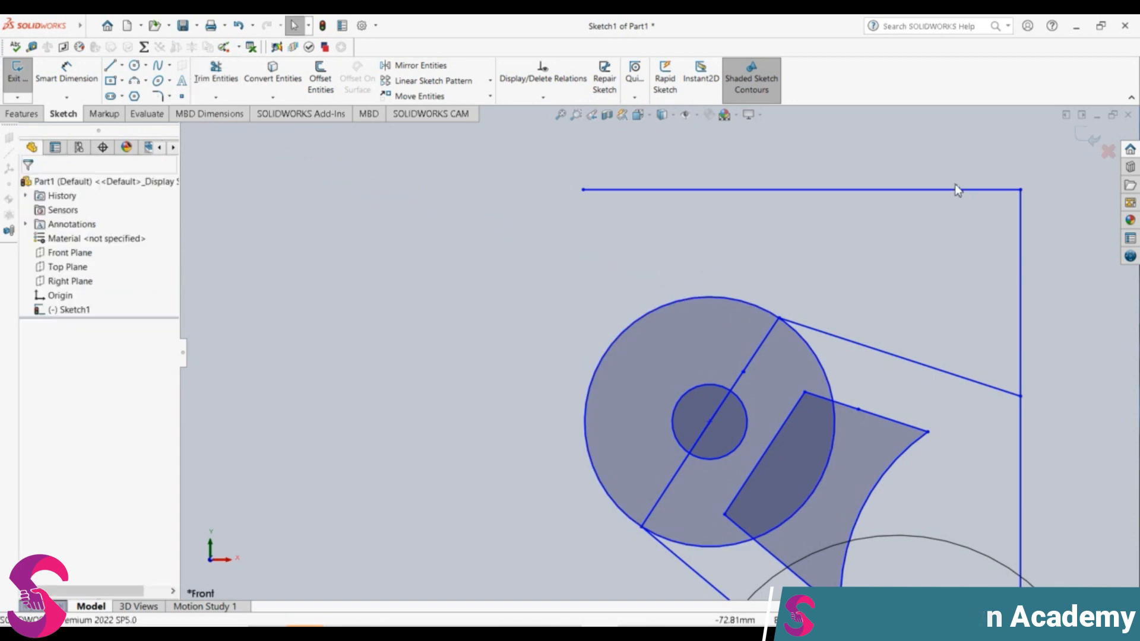
pyautogui.click(957, 190)
pyautogui.press('Delete')
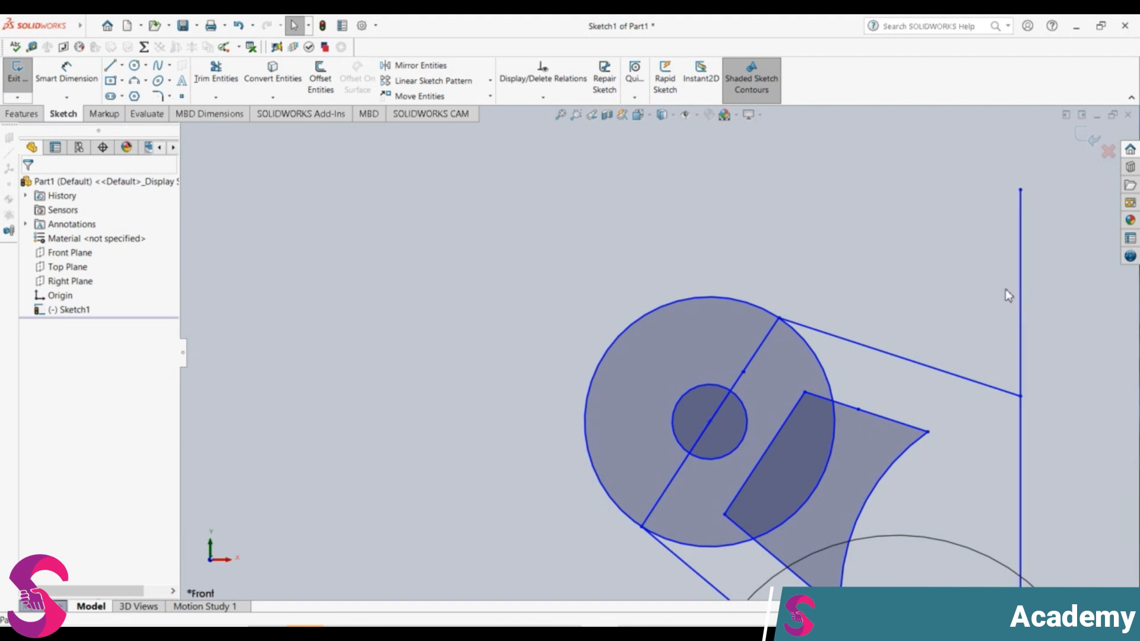
# Delete both segments of the diagonal line crossing the boss and try to remove the leftover point between them
pyautogui.scroll(6, 770, 279)
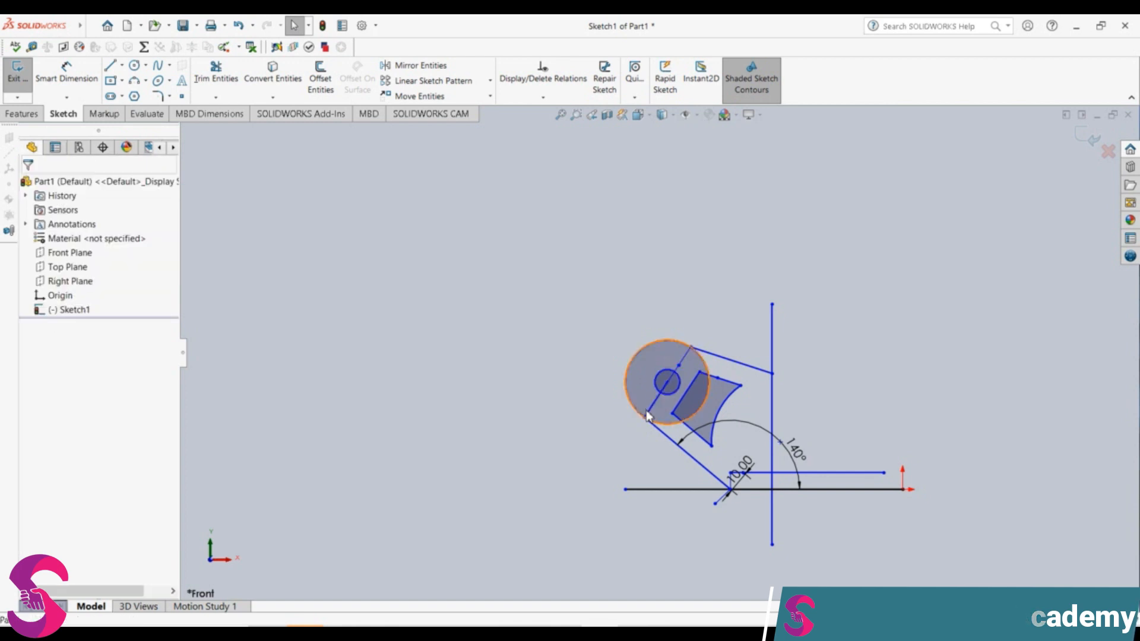
pyautogui.click(664, 392)
pyautogui.press('Delete')
pyautogui.click(684, 358)
pyautogui.press('Delete')
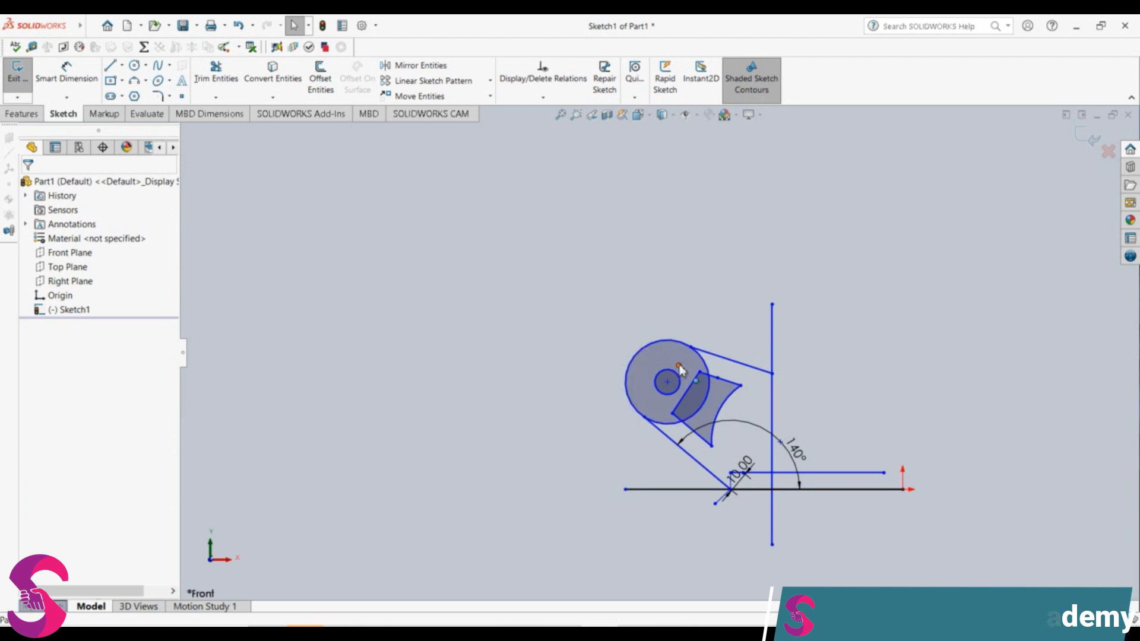
pyautogui.click(689, 374)
pyautogui.press('Delete')
pyautogui.click(669, 330)
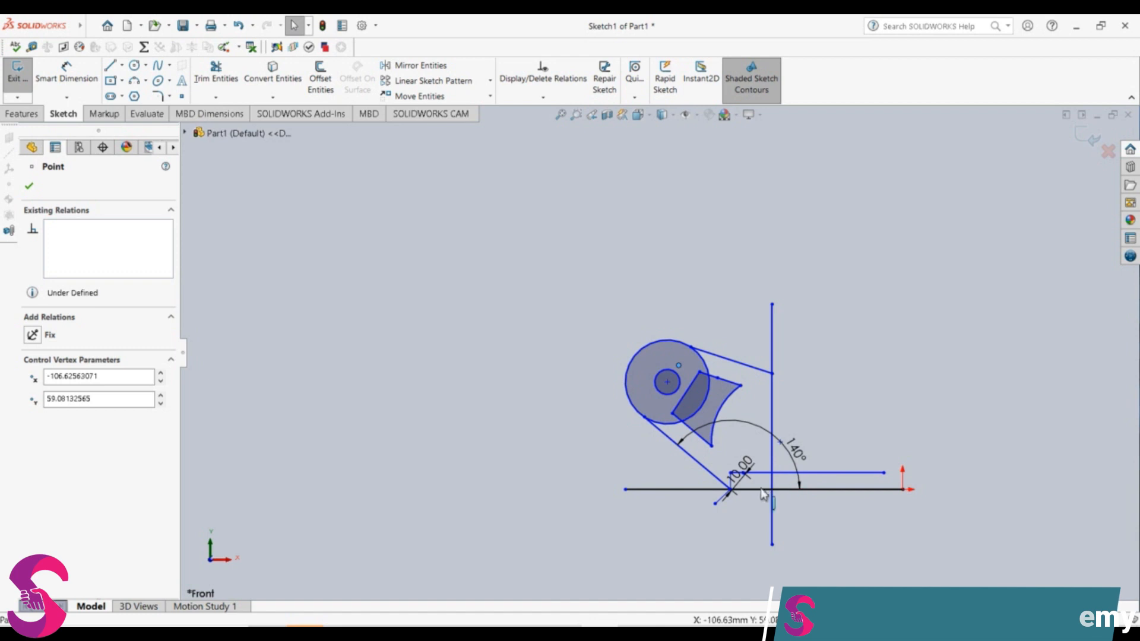
pyautogui.scroll(-4, 732, 501)
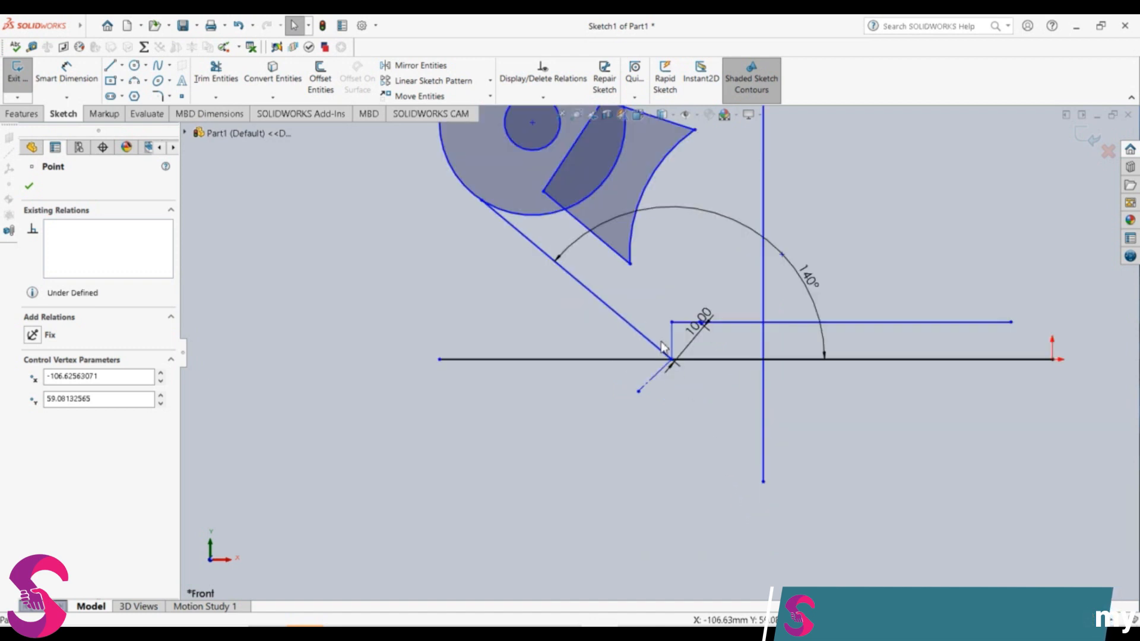
# Delete the 10 mm dimension, the short vertical line, the horizontal line above the base and the short construction line at the arm's lower end
pyautogui.click(686, 328)
pyautogui.press('Delete')
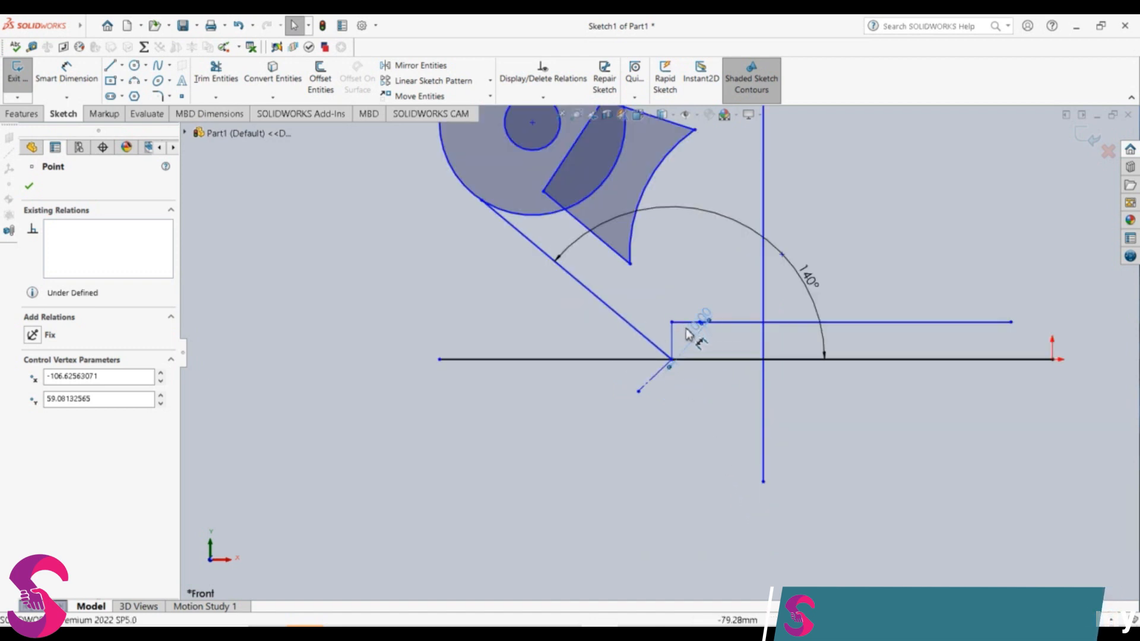
pyautogui.click(672, 341)
pyautogui.press('Delete')
pyautogui.click(691, 323)
pyautogui.press('Delete')
pyautogui.click(655, 376)
pyautogui.press('Delete')
# Try to delete the leftover point above the base line and delete the 140° angle dimension
pyautogui.click(701, 323)
pyautogui.press('Delete')
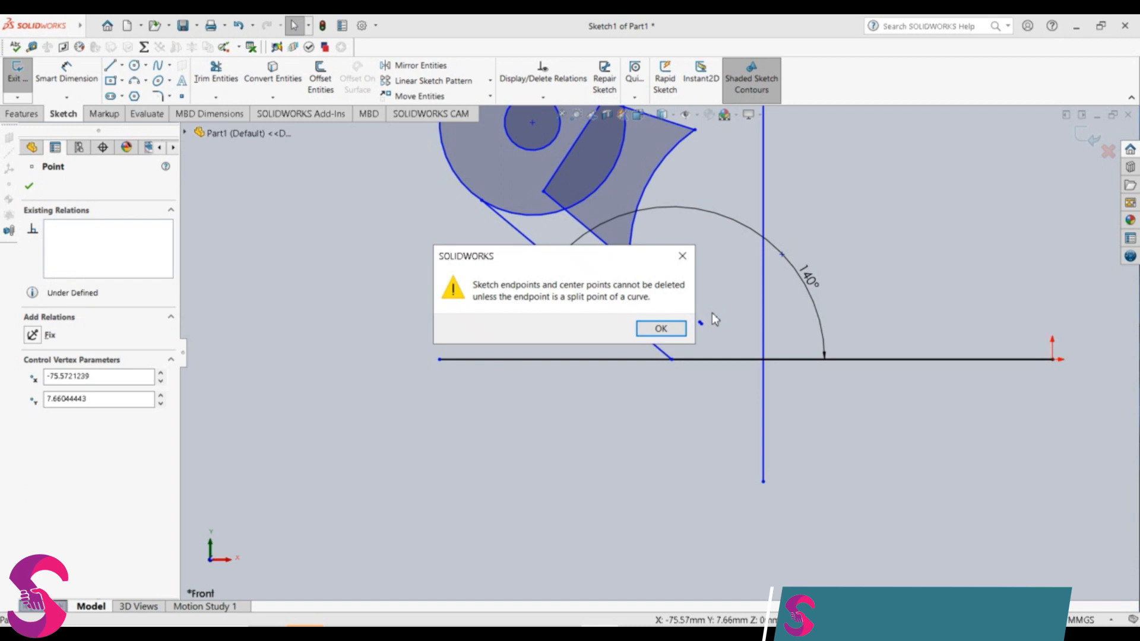
pyautogui.click(670, 328)
pyautogui.moveTo(722, 309); pyautogui.dragTo(690, 326)
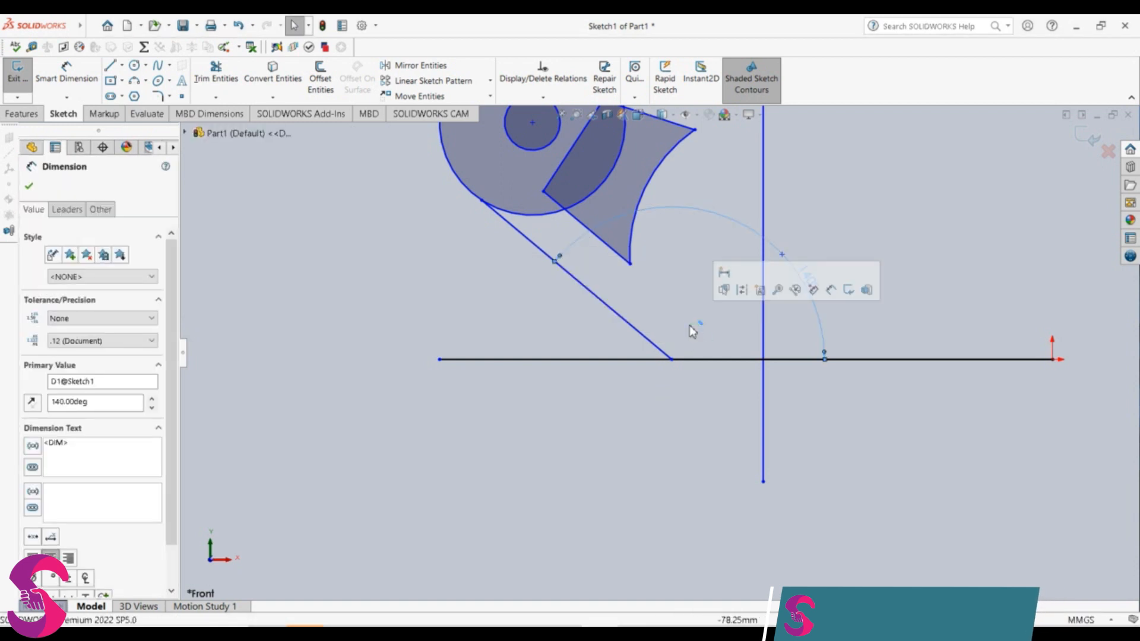
pyautogui.press('Delete')
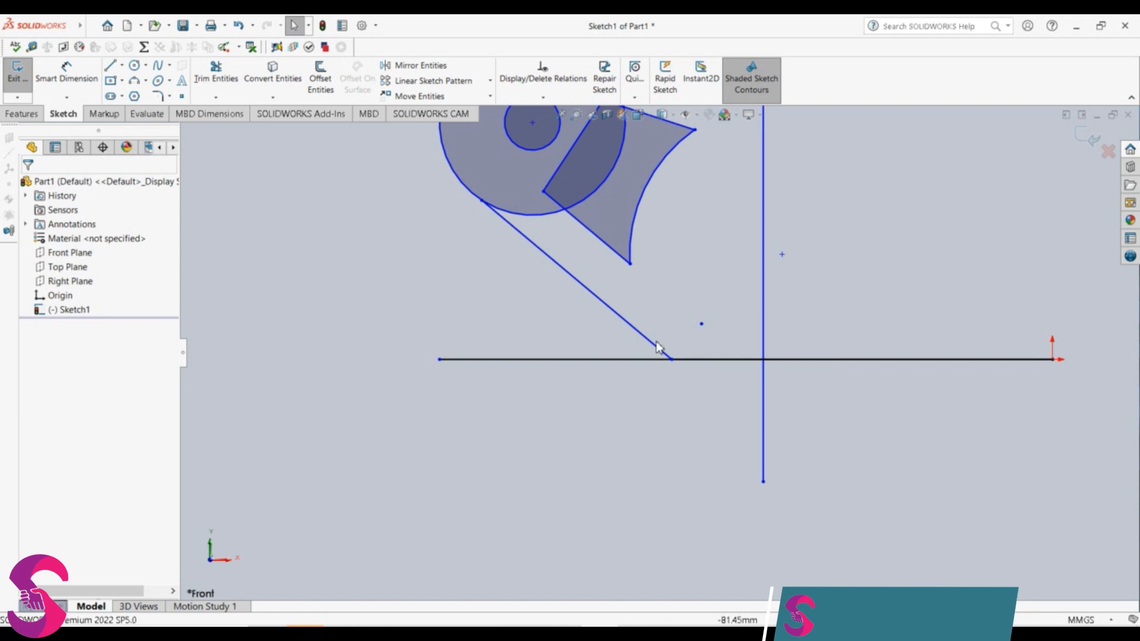
# Undo the recent deletions and trims until the slanted lines, their offsets, the arcs and the two 10 mm dimensions are back
pyautogui.scroll(4, 658, 347)
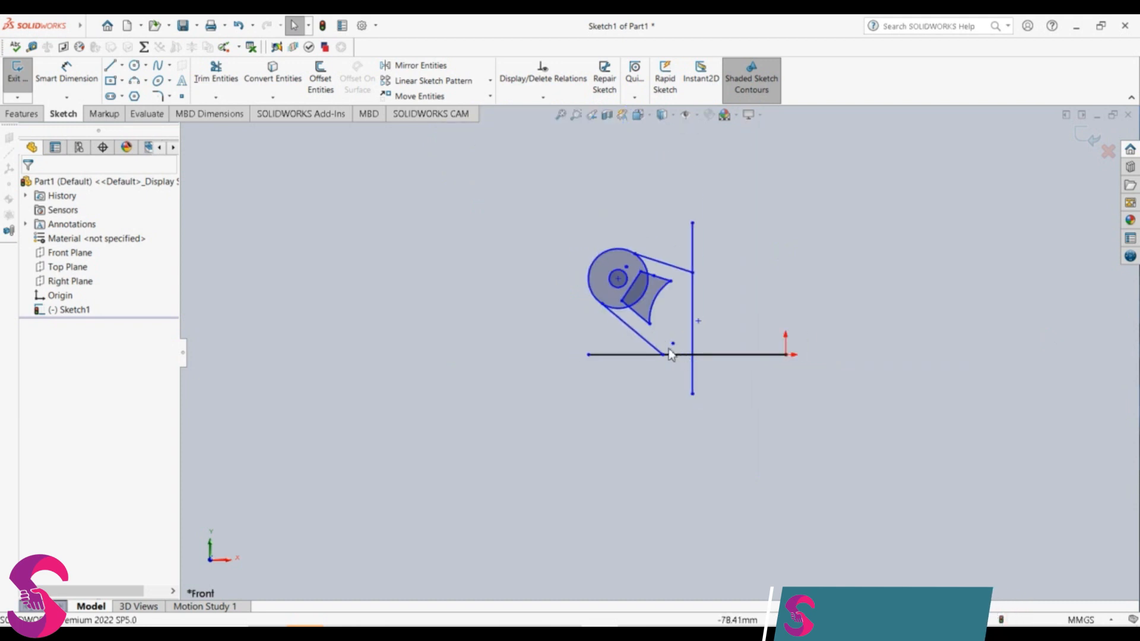
pyautogui.hotkey('ctrl', 'z')
pyautogui.hotkey('ctrl', 'z')
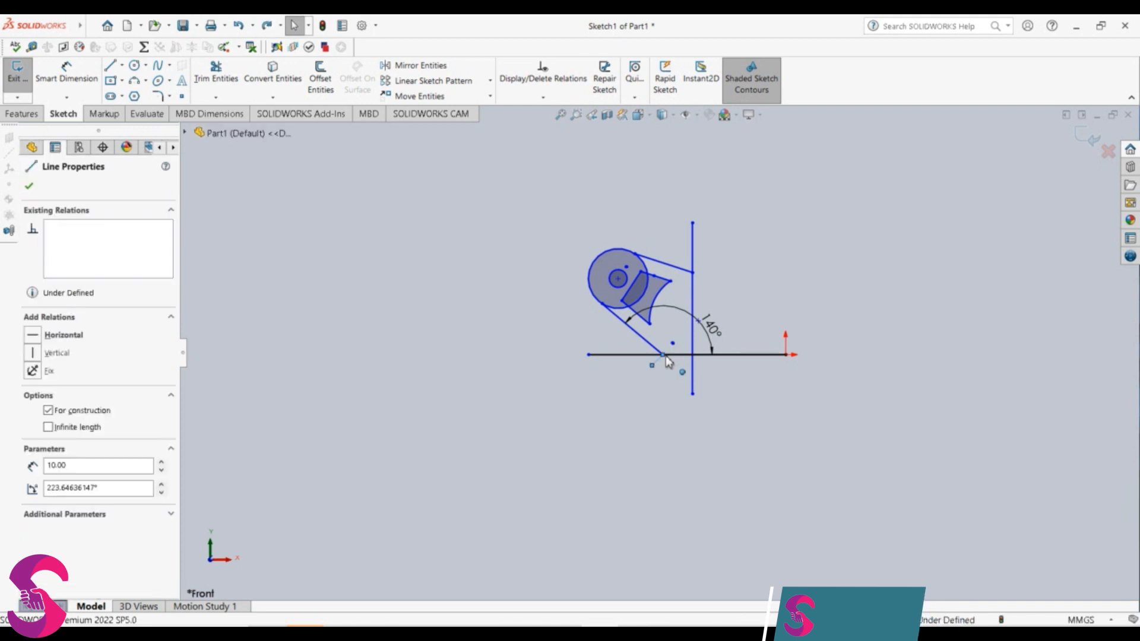
pyautogui.hotkey('ctrl', 'z')
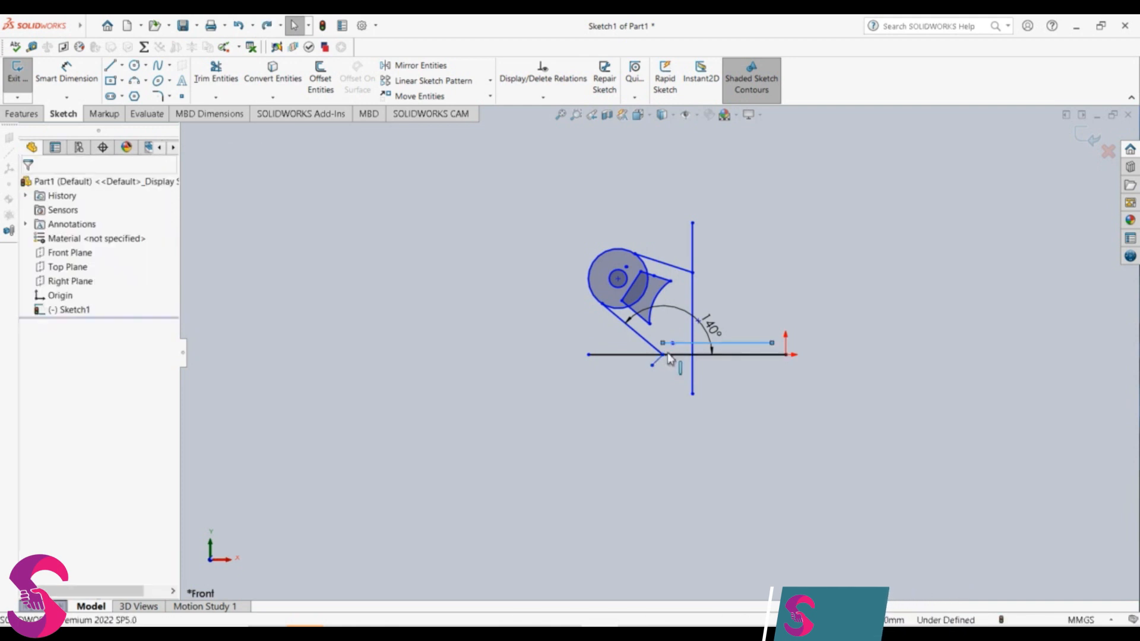
pyautogui.hotkey('ctrl', 'z')
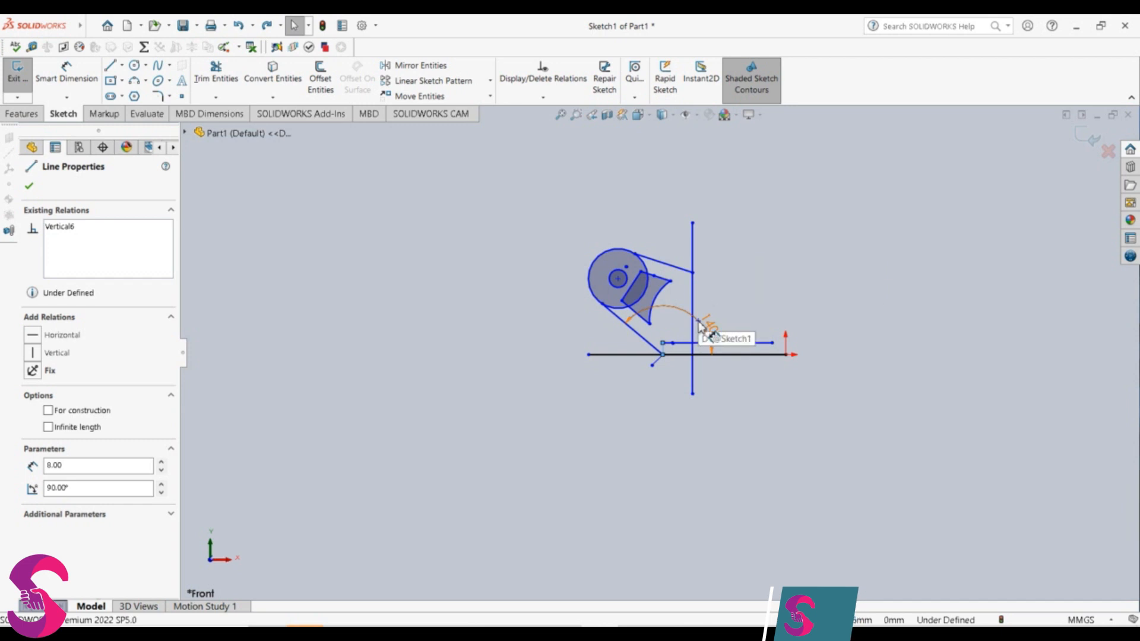
pyautogui.hotkey('ctrl', 'z')
pyautogui.hotkey('ctrl', 'z')
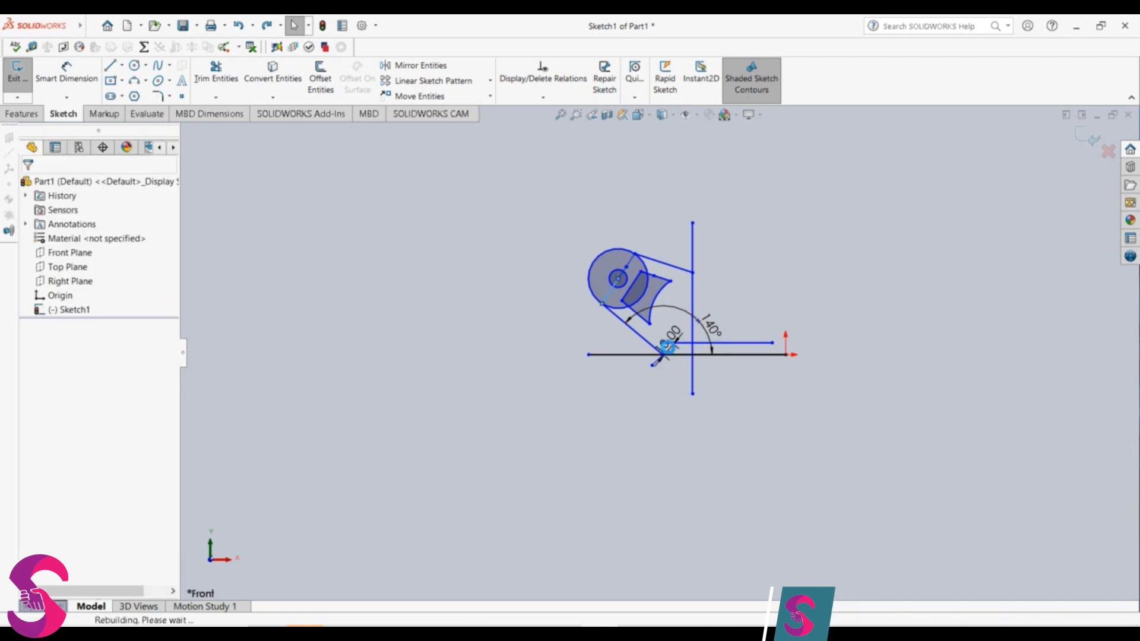
pyautogui.hotkey('ctrl', 'z')
pyautogui.hotkey('ctrl', 'z')
pyautogui.hotkey('ctrl', 'z')
pyautogui.hotkey('ctrl', 'z')
pyautogui.hotkey('ctrl', 'z')
pyautogui.hotkey('ctrl', 'z')
pyautogui.hotkey('ctrl', 'z')
pyautogui.hotkey('ctrl', 'z')
pyautogui.hotkey('ctrl', 'z')
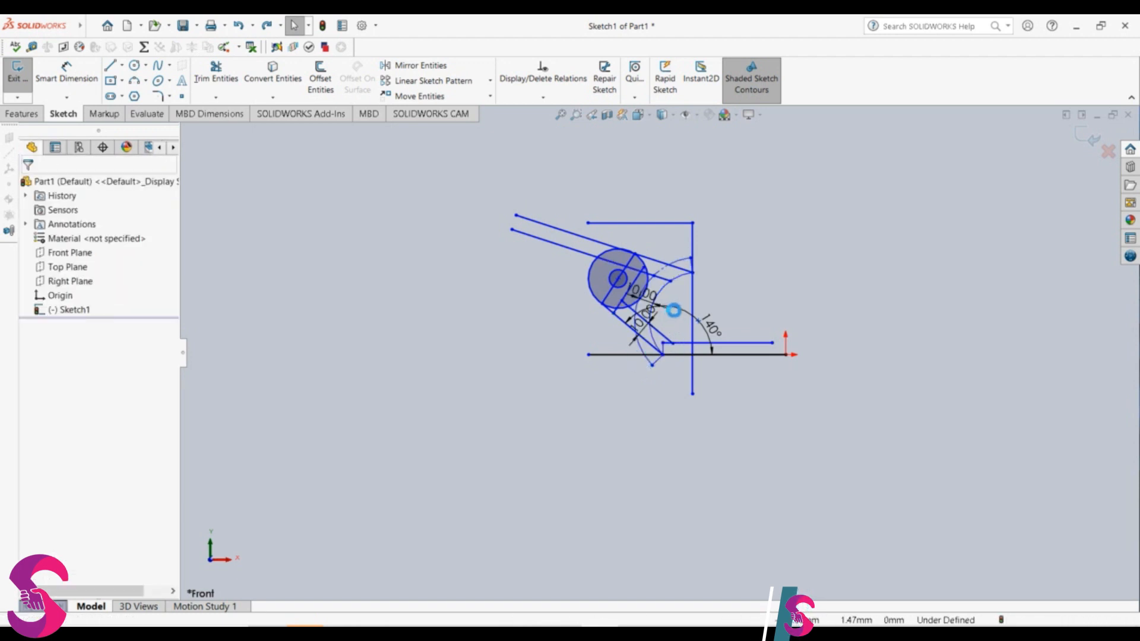
# Undo further, back through the offset arc, the slanted offset lines and the horizontal line above the base
pyautogui.hotkey('ctrl', 'z')
pyautogui.hotkey('ctrl', 'z')
pyautogui.hotkey('ctrl', 'z')
pyautogui.hotkey('ctrl', 'z')
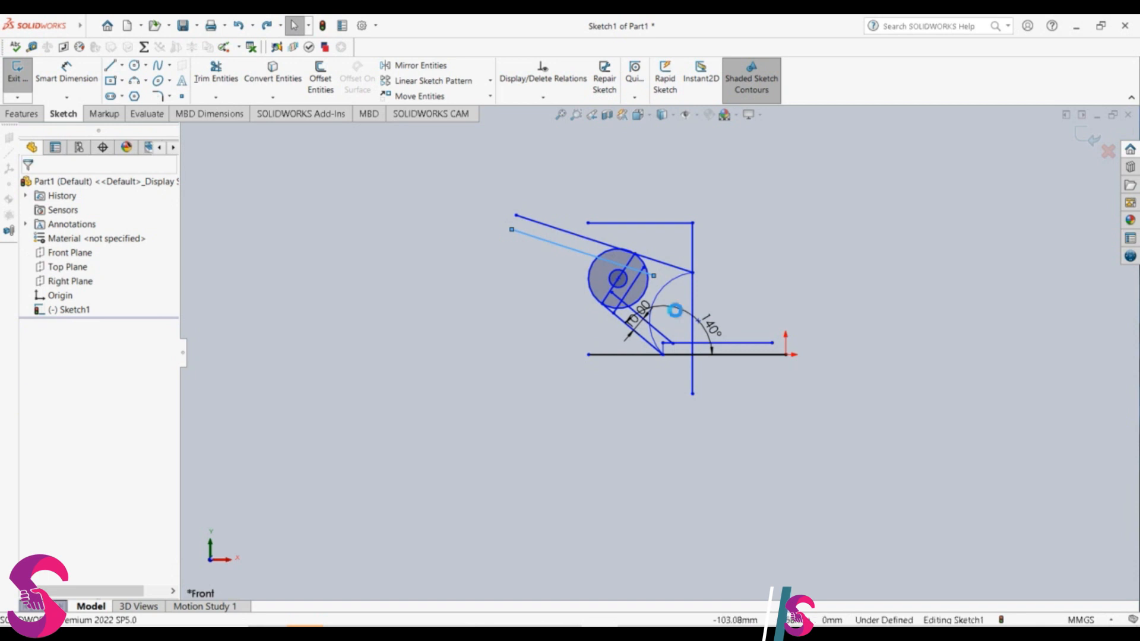
pyautogui.hotkey('ctrl', 'z')
pyautogui.hotkey('ctrl', 'z')
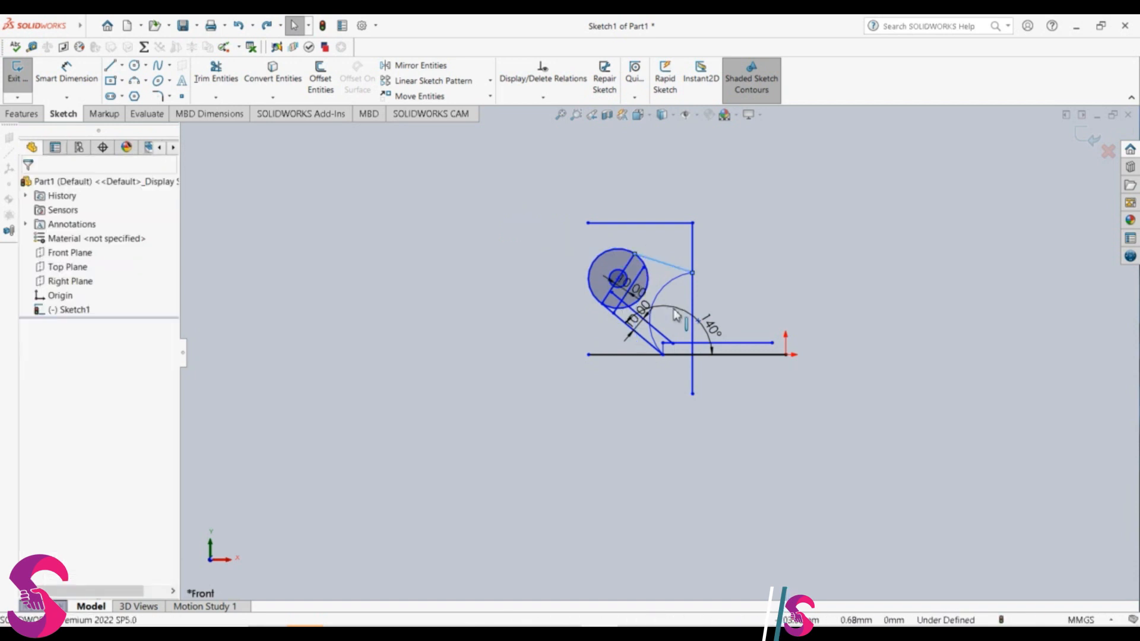
pyautogui.hotkey('ctrl', 'z')
pyautogui.hotkey('ctrl', 'z')
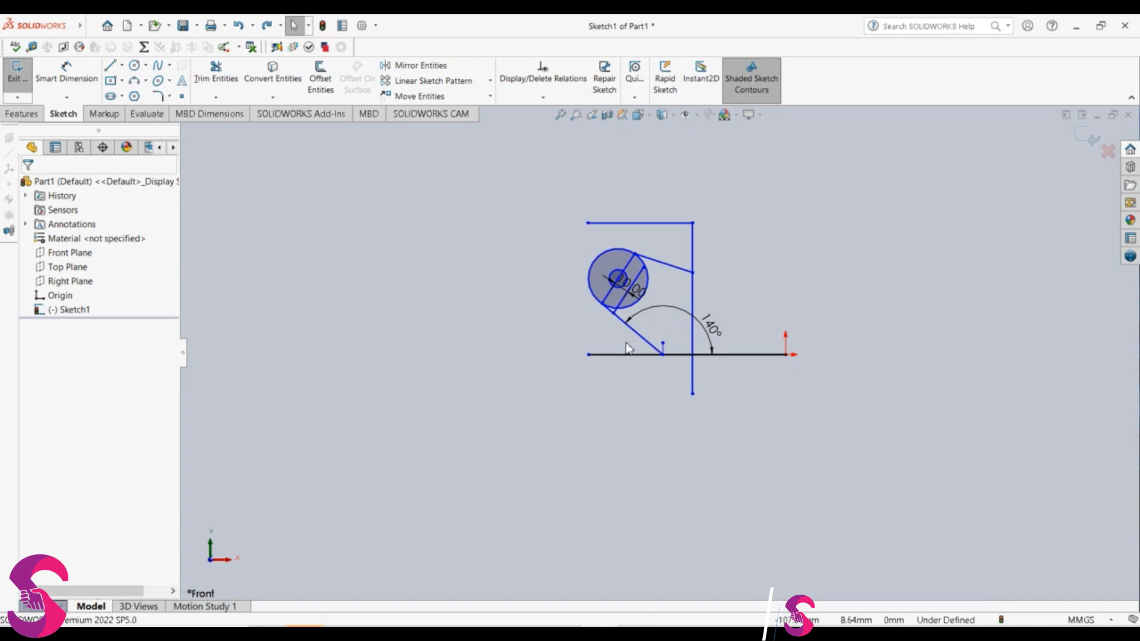
# Redo the horizontal line, the arc, the slanted offset lines, the construction offset arc and the trim of the upper offset inside the boss
pyautogui.hotkey('ctrl', 'y')
pyautogui.hotkey('ctrl', 'y')
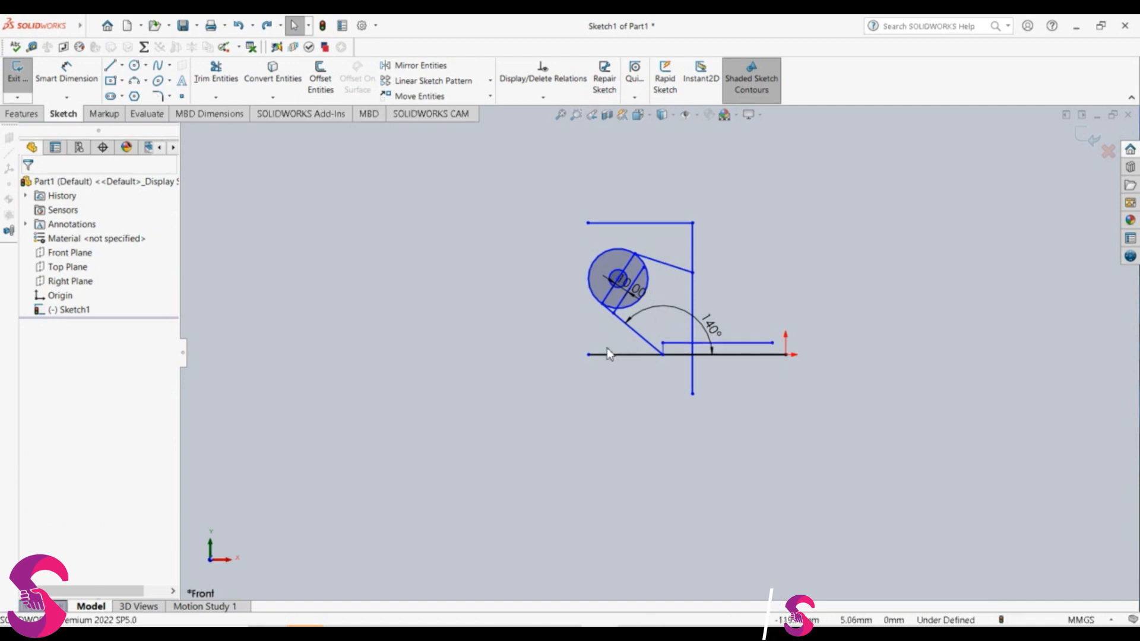
pyautogui.hotkey('ctrl', 'y')
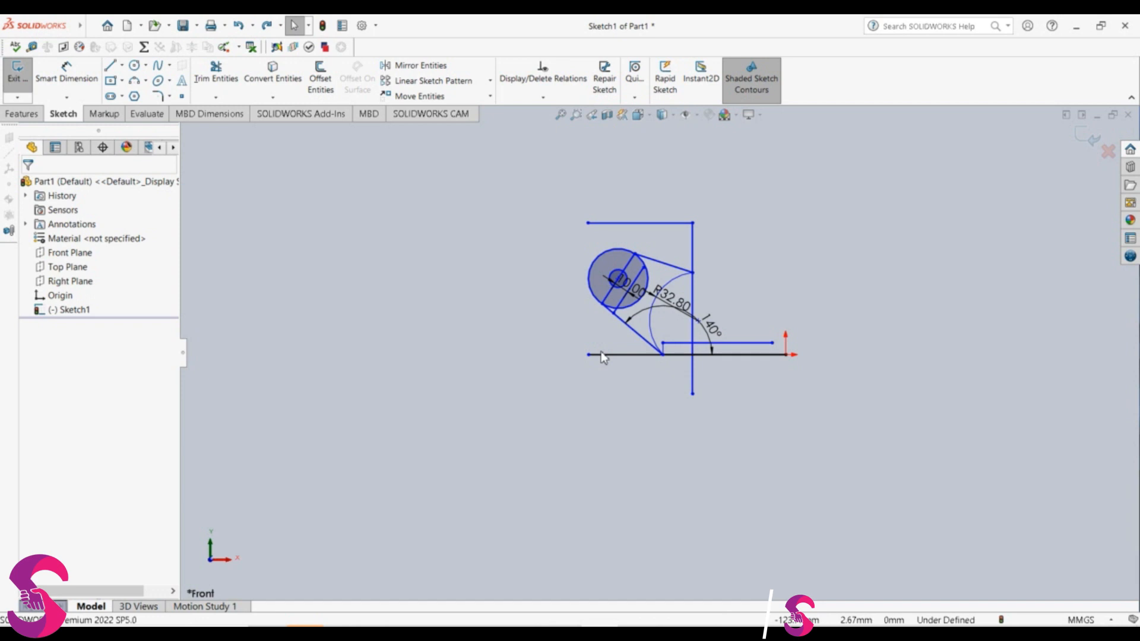
pyautogui.hotkey('ctrl', 'y')
pyautogui.hotkey('ctrl', 'y')
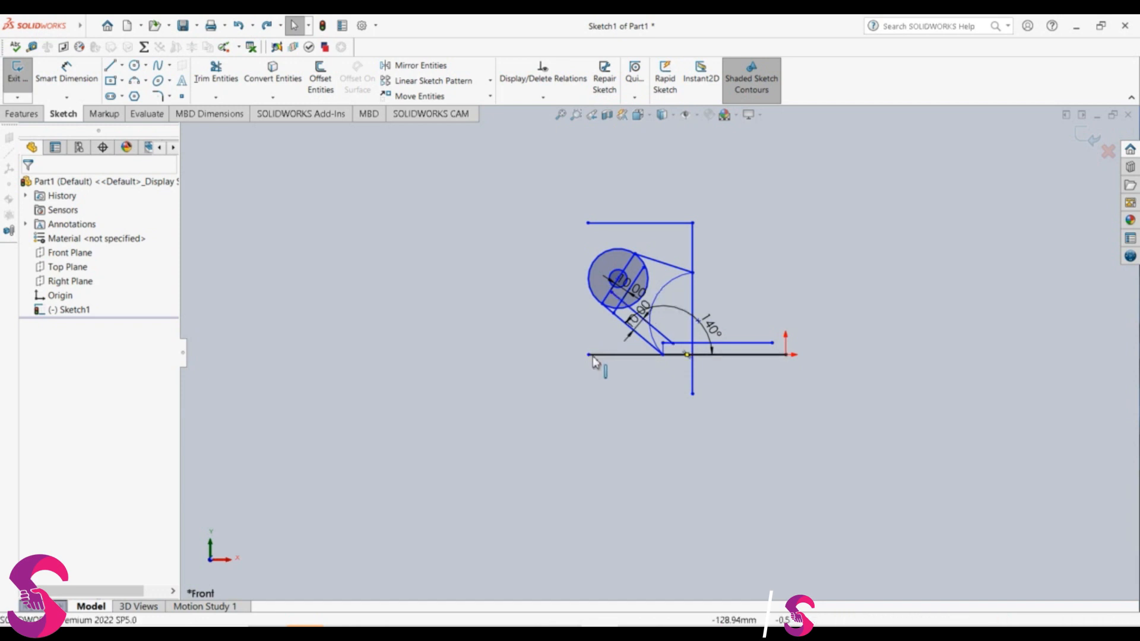
pyautogui.hotkey('ctrl', 'y')
pyautogui.hotkey('ctrl', 'y')
pyautogui.hotkey('ctrl', 'y')
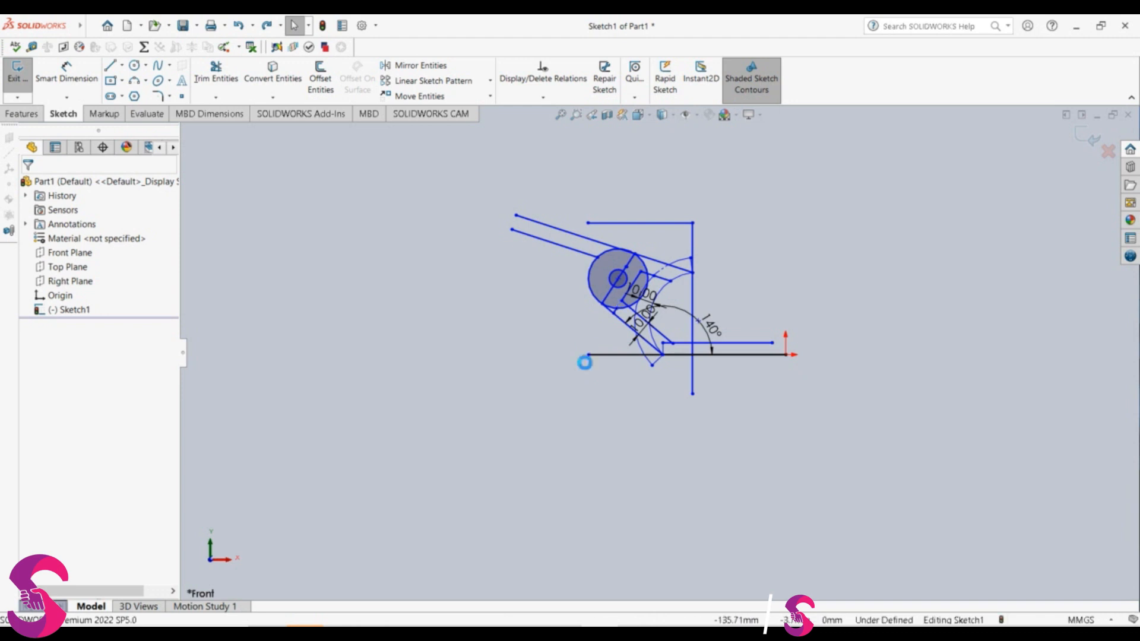
# Redo the trims of the arc and lower offset line that close the inner pocket and undo them again
pyautogui.hotkey('ctrl', 'y')
pyautogui.hotkey('ctrl', 'y')
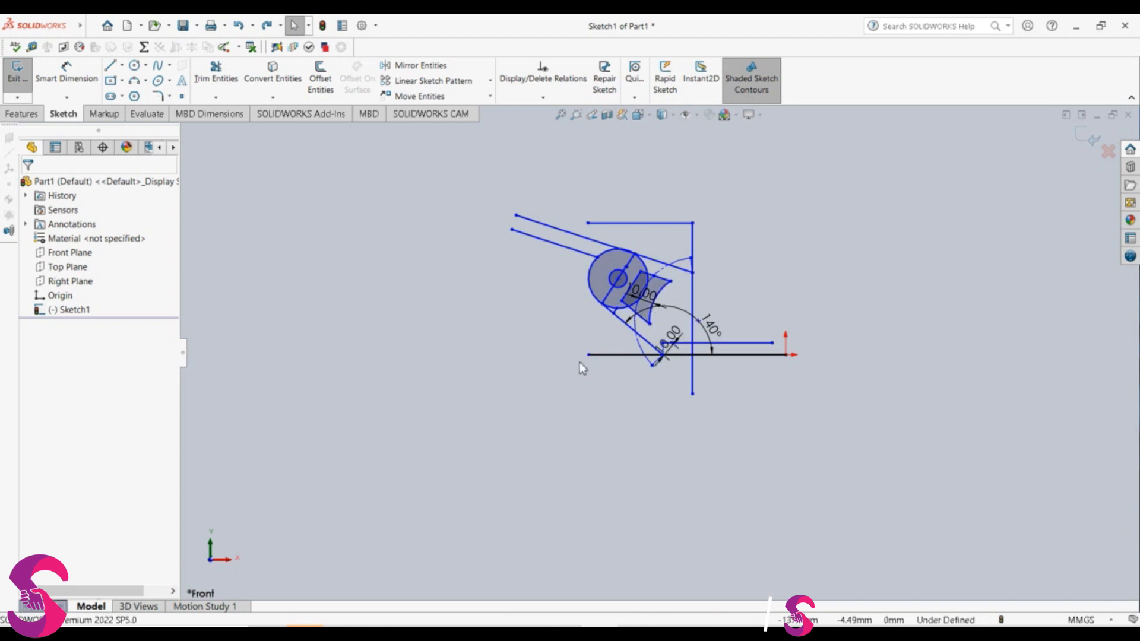
pyautogui.hotkey('ctrl', 'y')
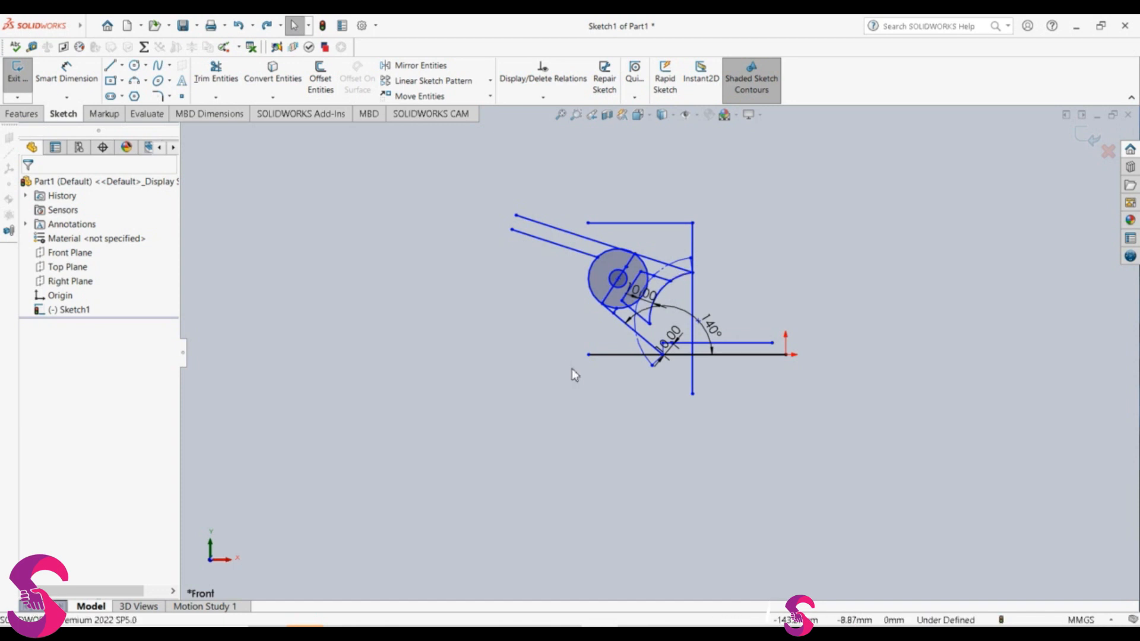
pyautogui.hotkey('ctrl', 'y')
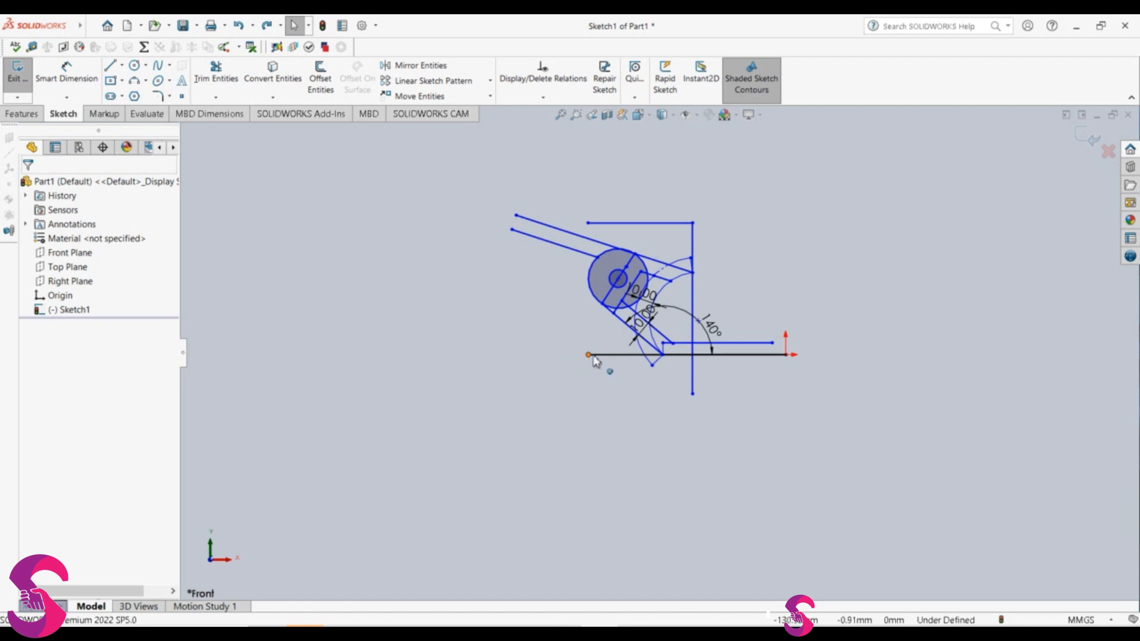
pyautogui.scroll(-5, 668, 295)
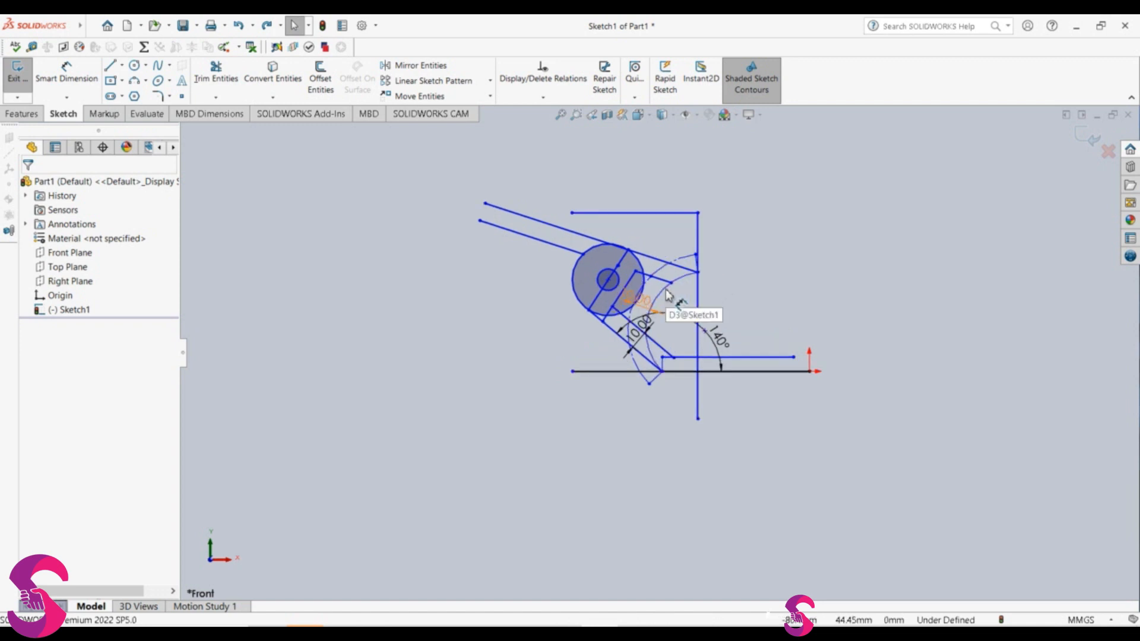